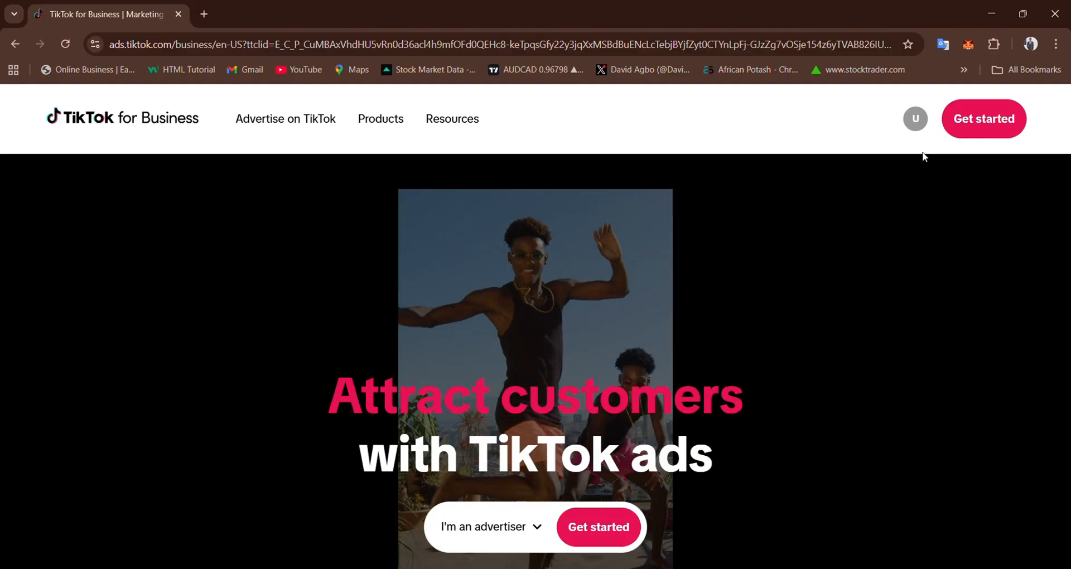
- Open the GrandRich Group_adv ads account from TikTok for Business and switch it to the full version of Ads Manager
left_click(971, 115)
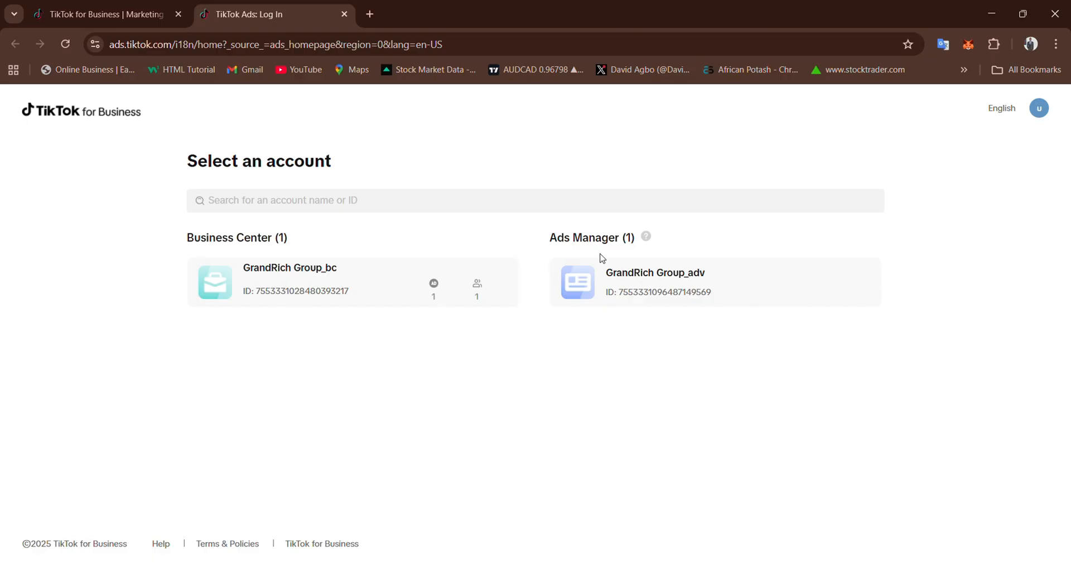
left_click(651, 294)
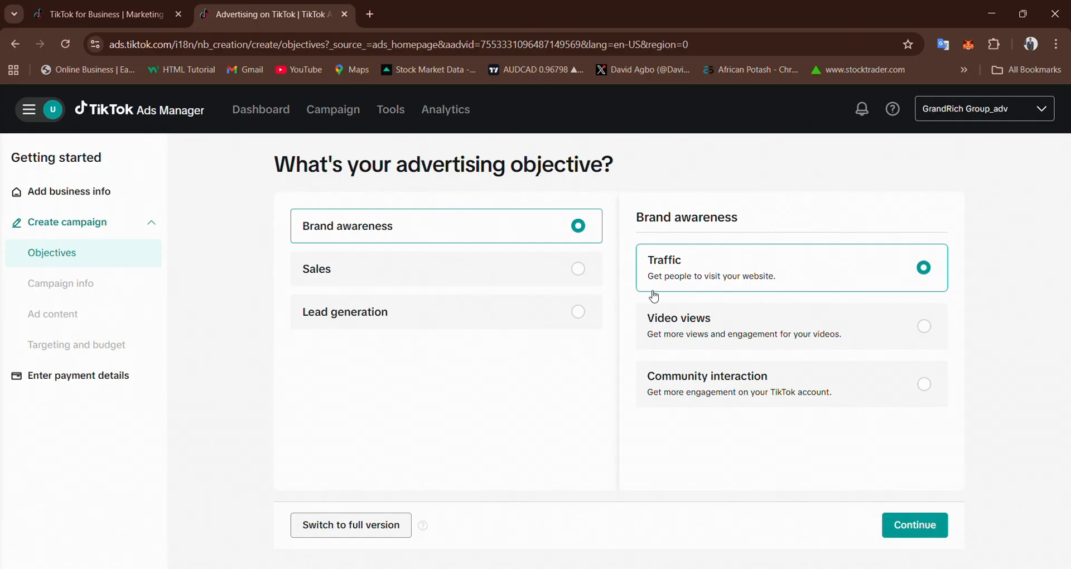
left_click(370, 527)
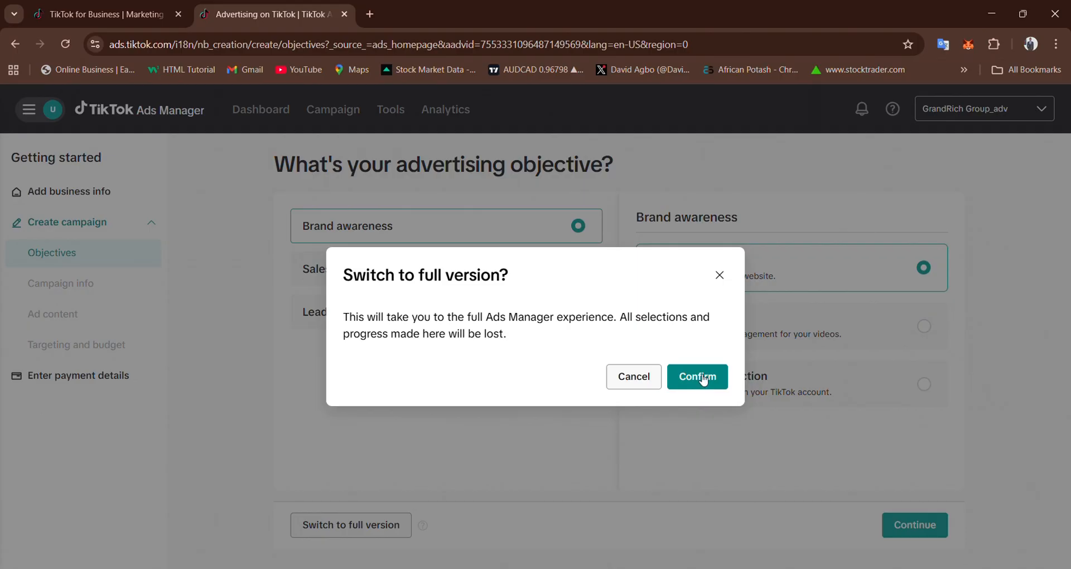
left_click(703, 378)
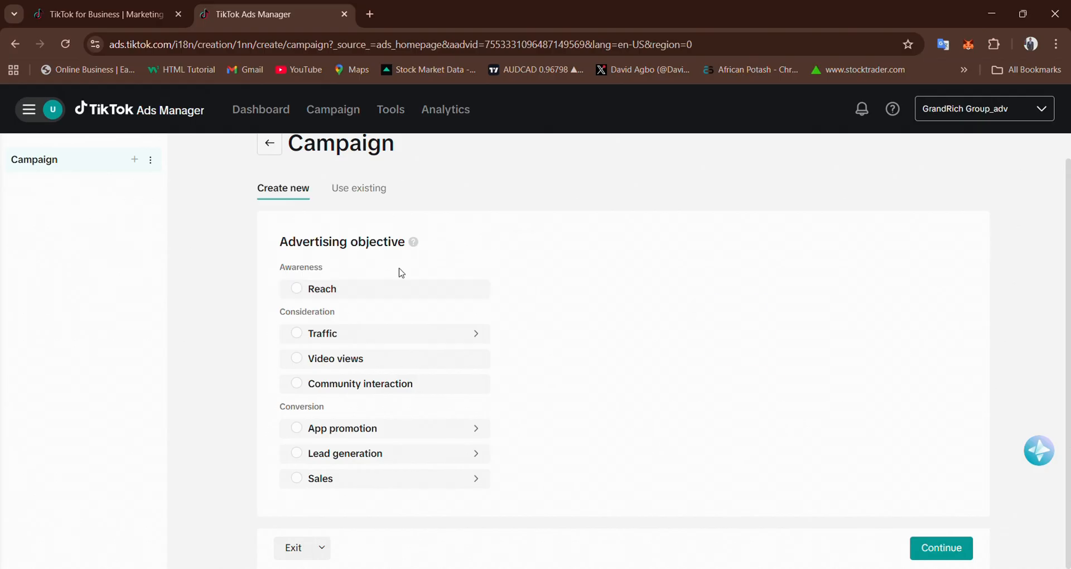
- Look through the advertising objectives and choose Traffic for the new campaign
mouse_move(390, 286)
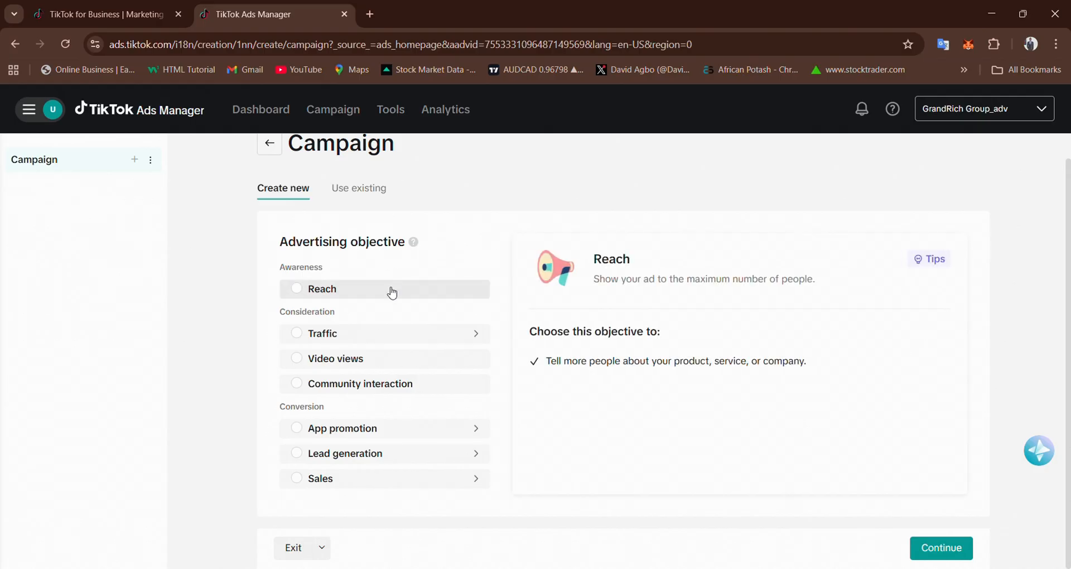
mouse_move(384, 335)
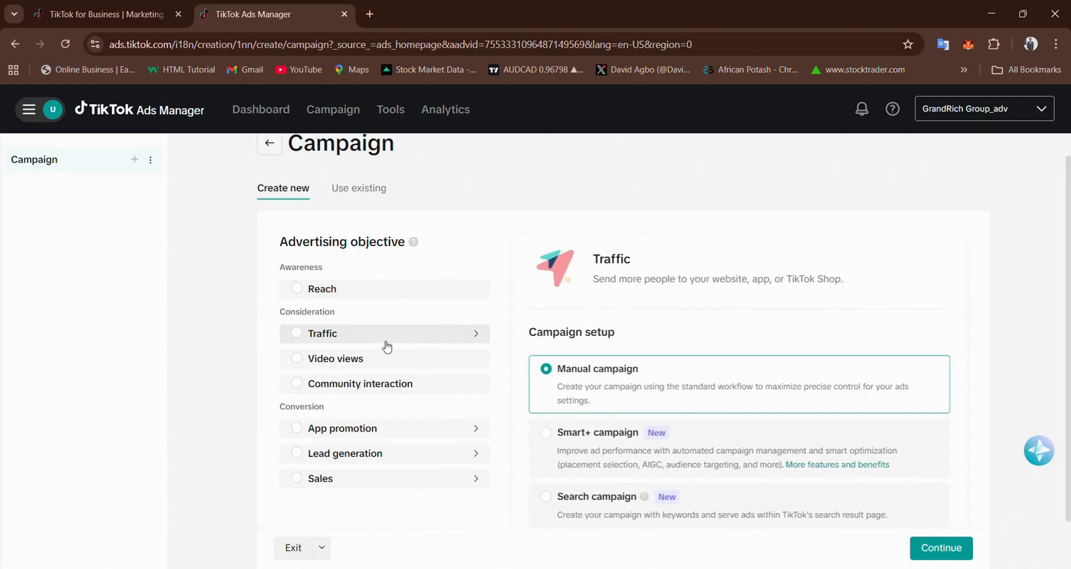
mouse_move(399, 389)
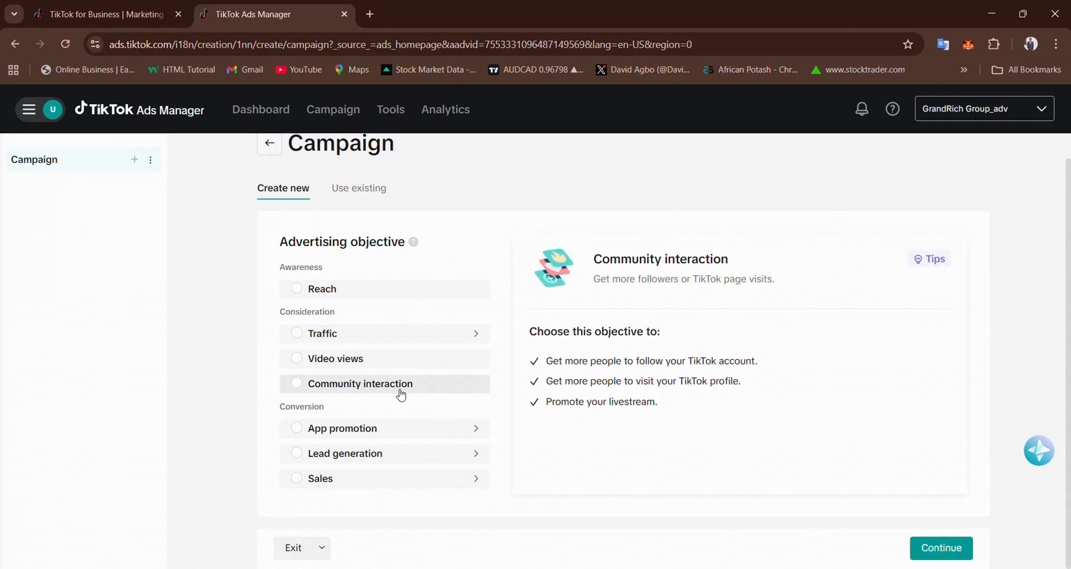
mouse_move(389, 433)
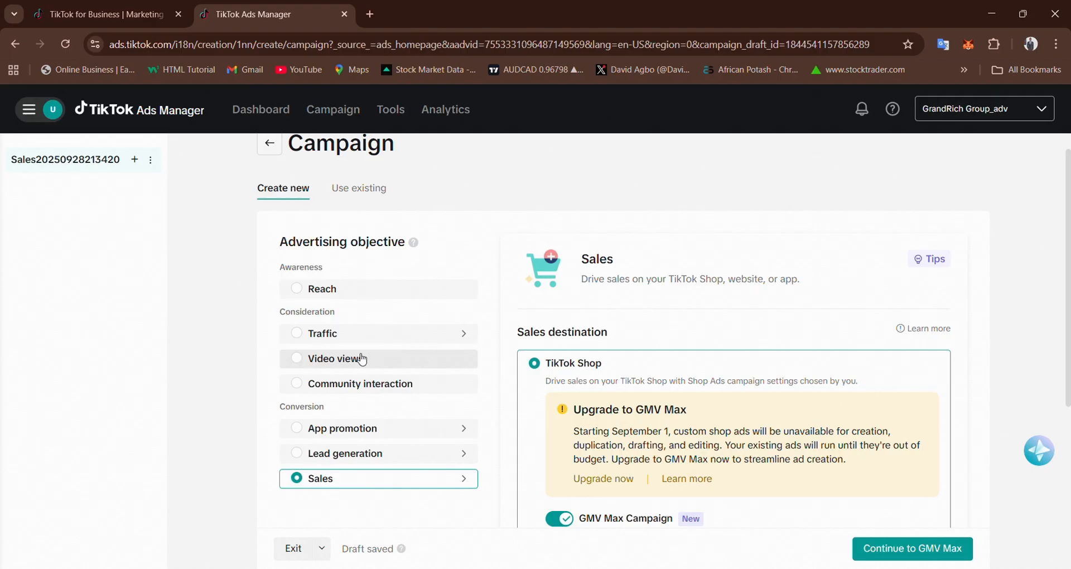
left_click(349, 390)
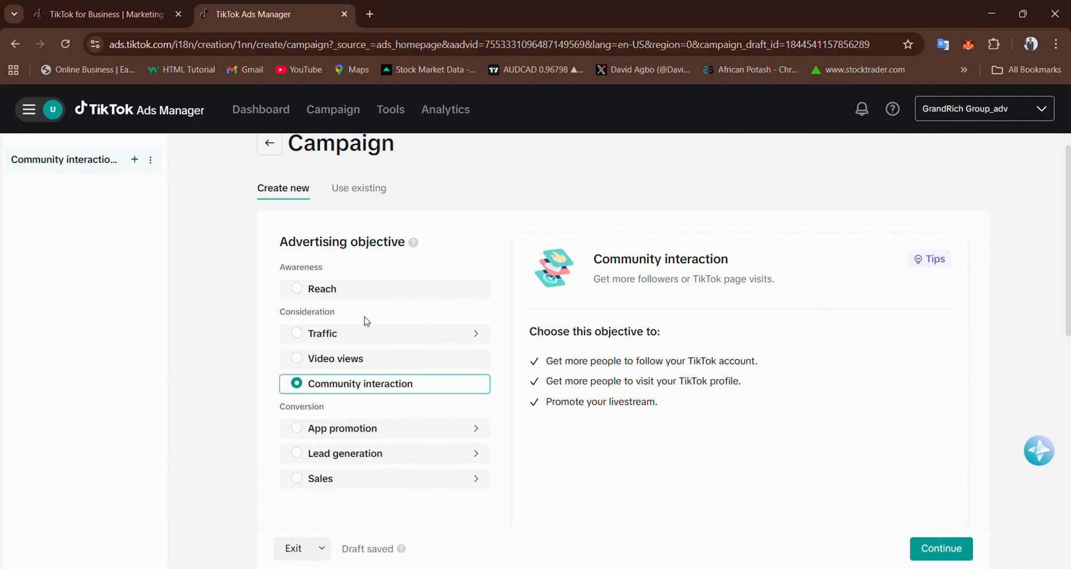
left_click(363, 335)
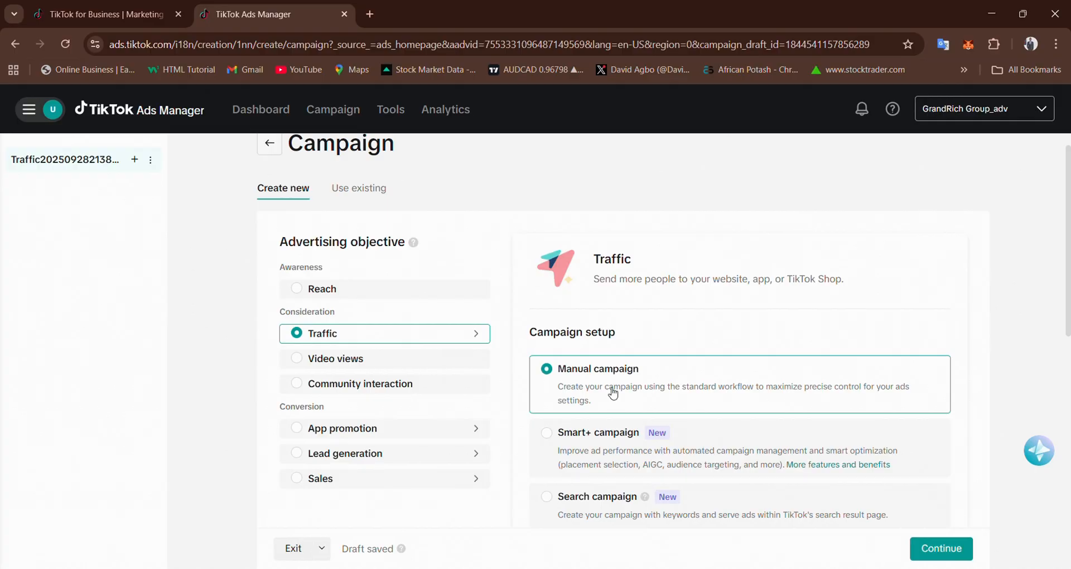
- Name the campaign "Tutorial Campaign" in the campaign settings
scroll(612, 393, "down", 1)
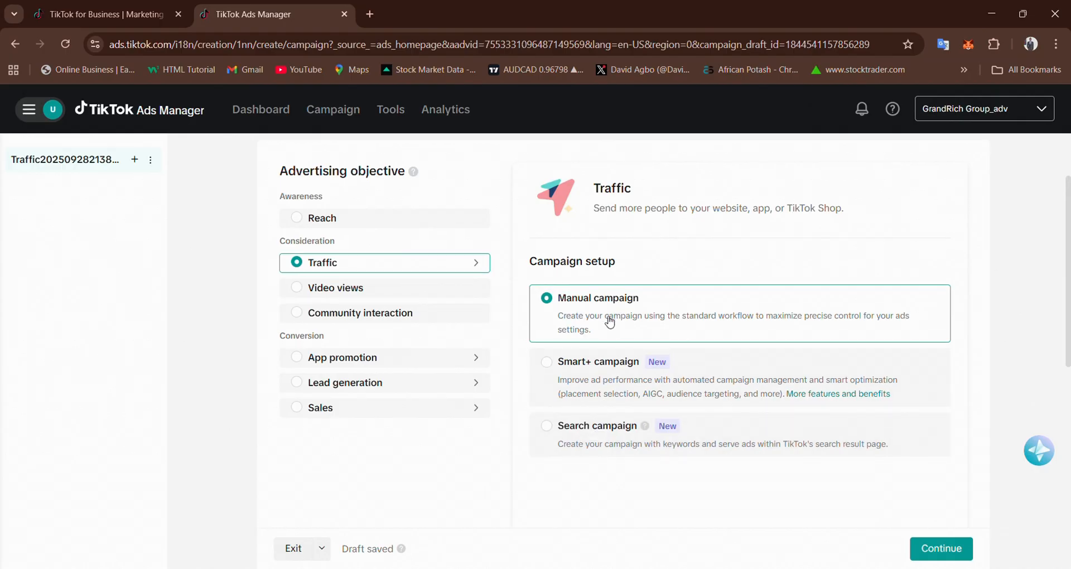
scroll(613, 319, "down", 3)
scroll(600, 345, "down", 2)
scroll(594, 354, "down", 3)
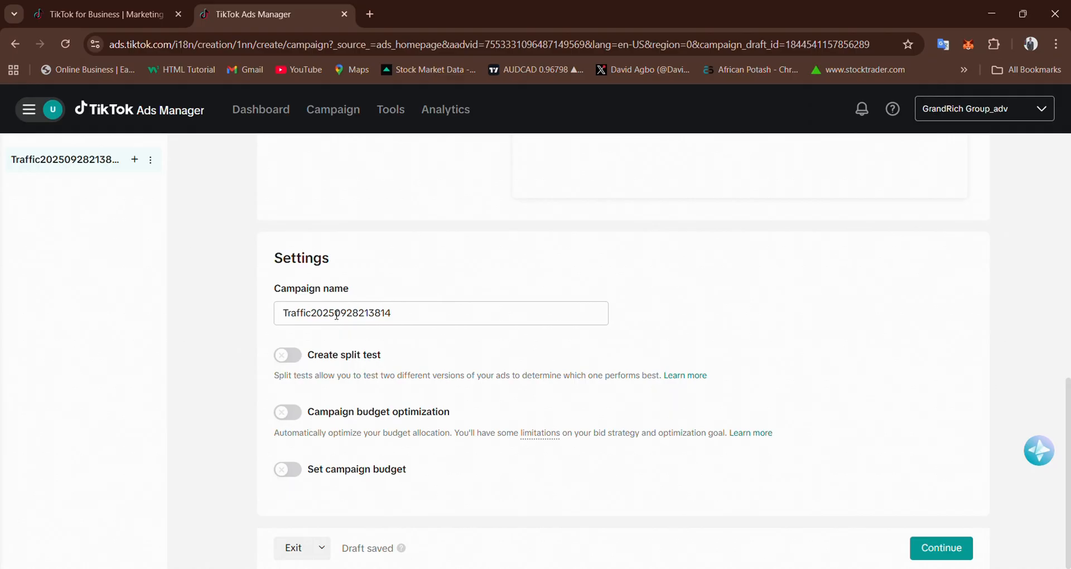
left_click(336, 315)
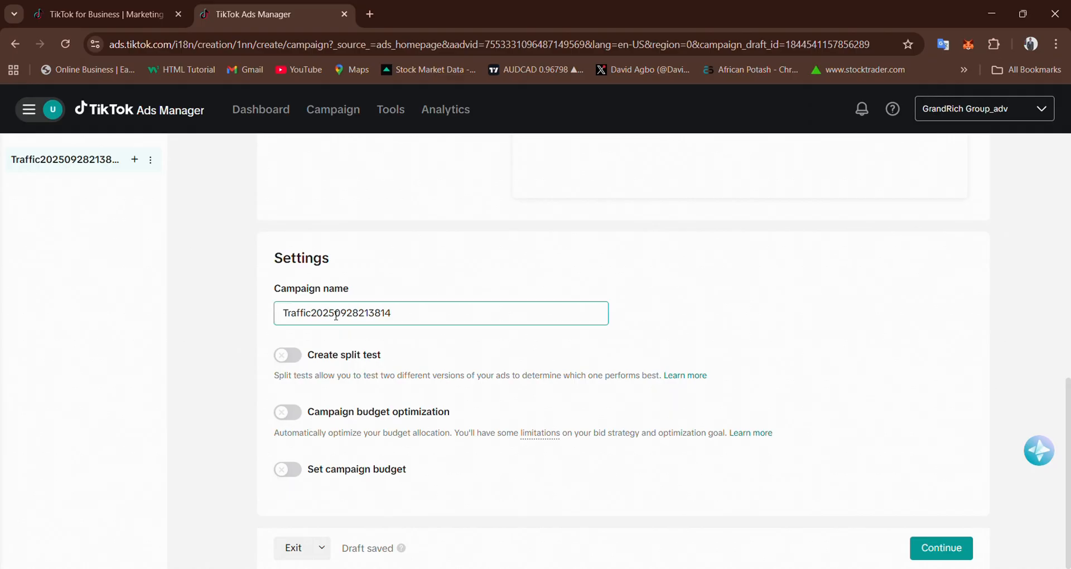
double_click(336, 315)
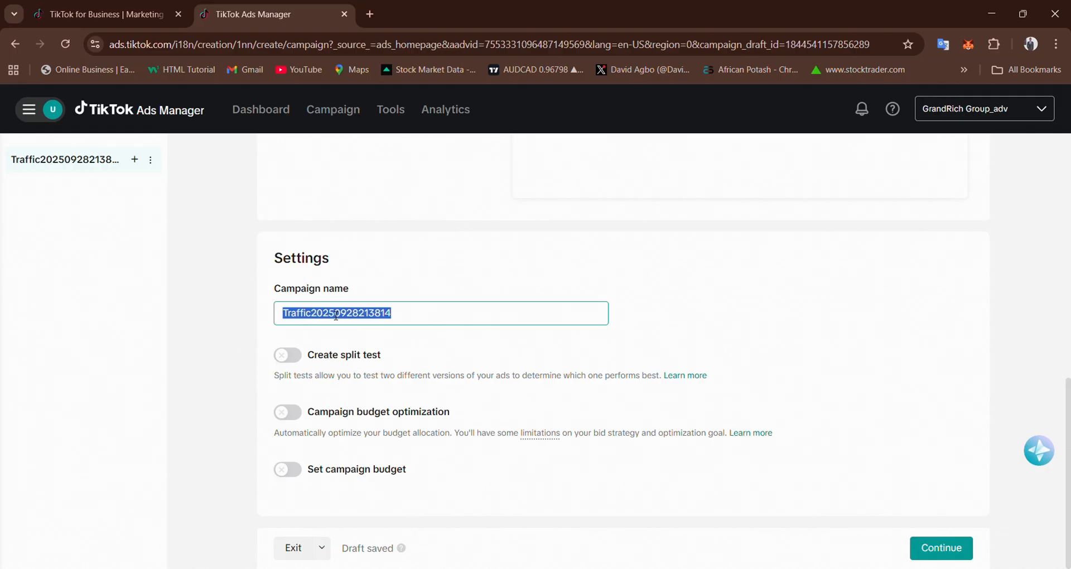
type("Tu")
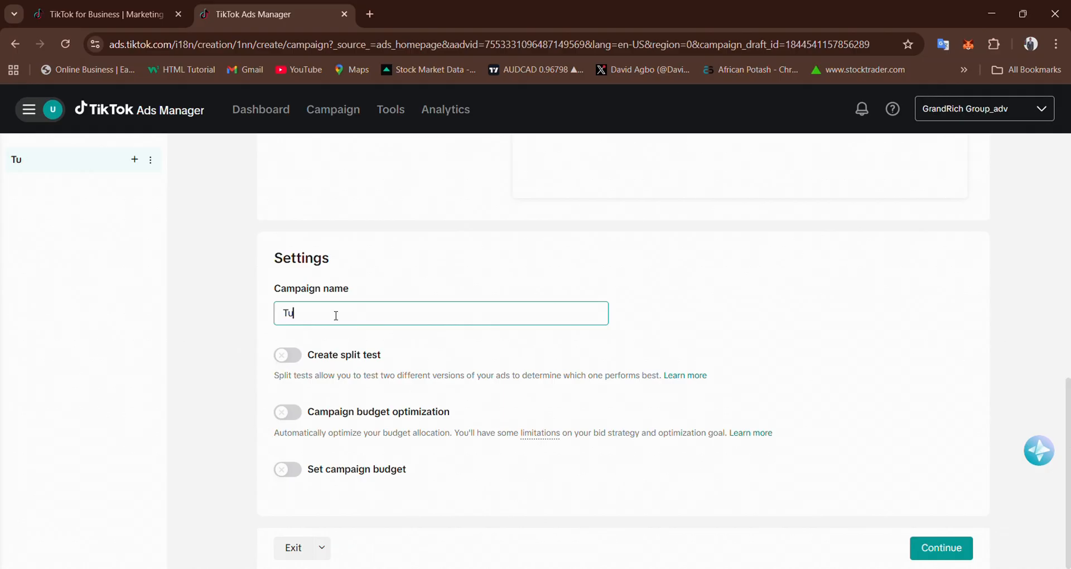
type("torial Campaign")
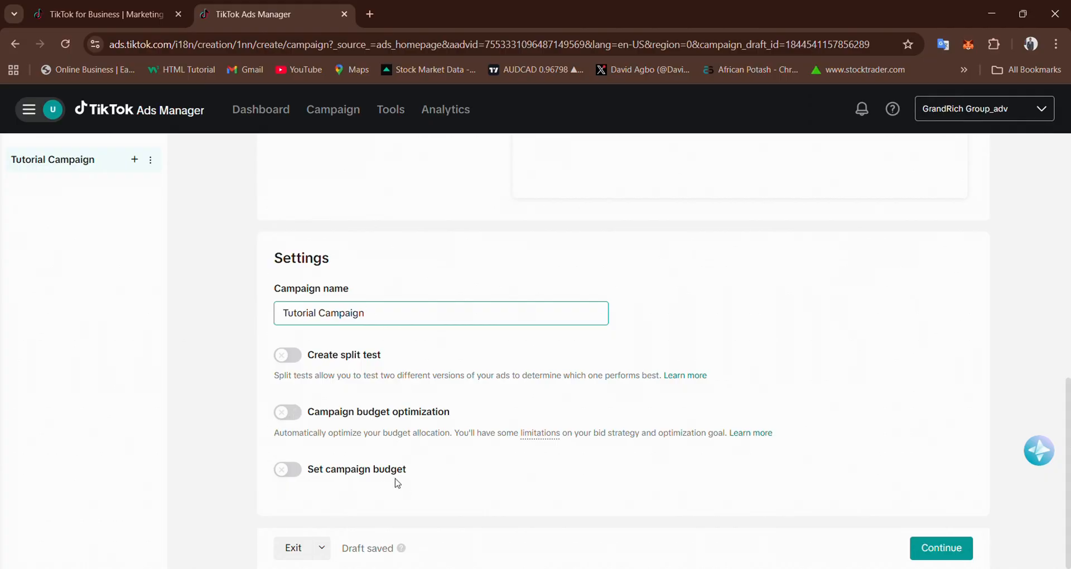
- Turn on campaign budget optimization and set a daily budget of 5000 NGN, keeping the budget type Daily
left_click(289, 412)
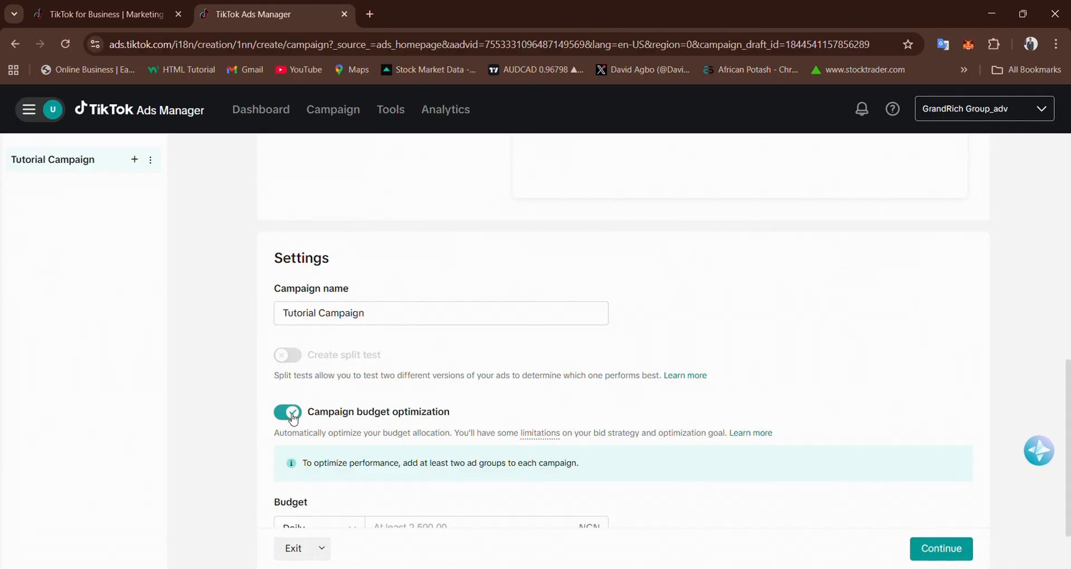
scroll(433, 449, "down", 1)
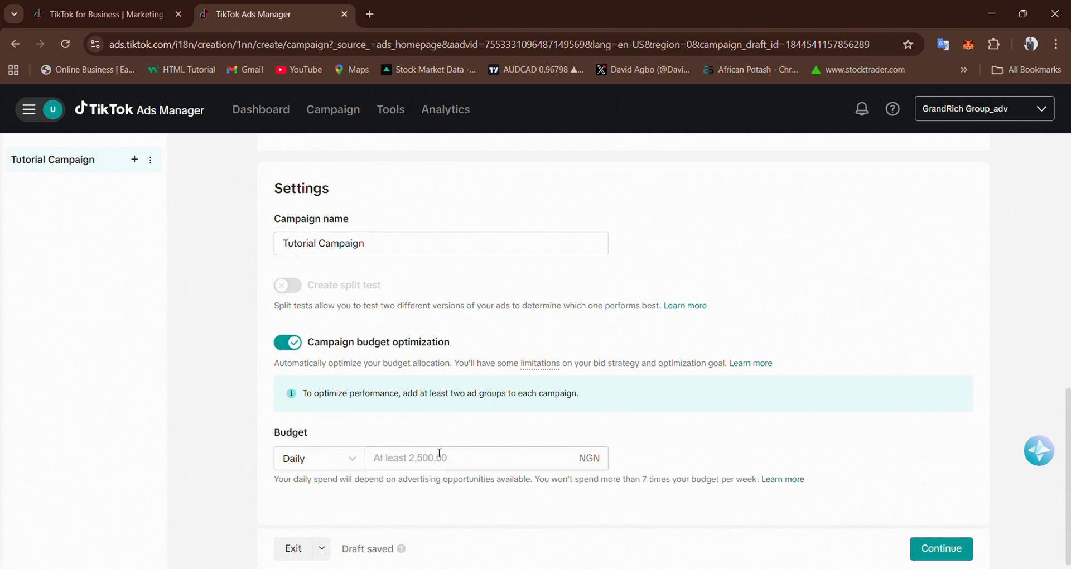
left_click(435, 461)
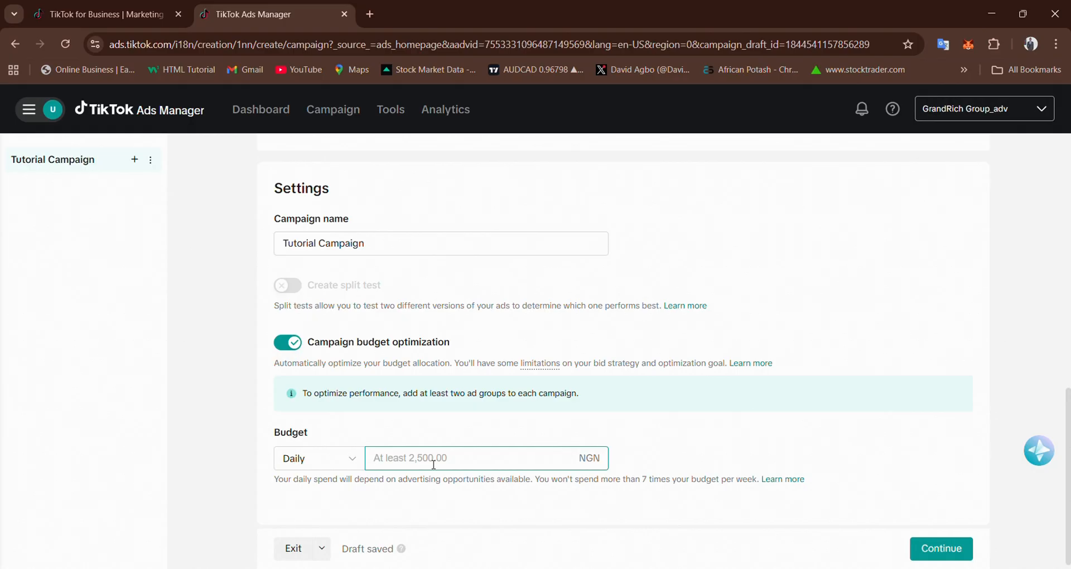
type("5")
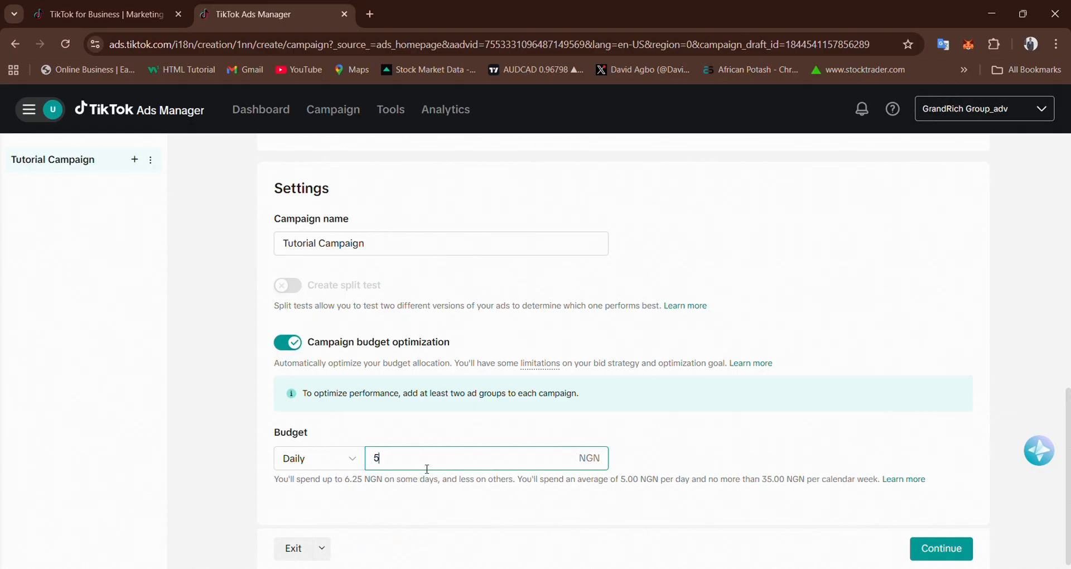
type("000")
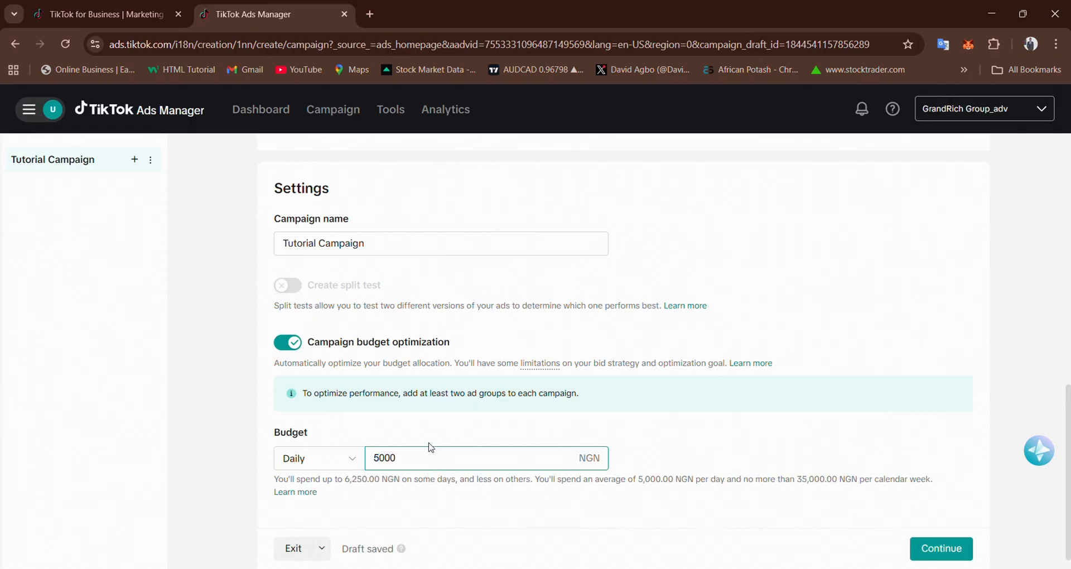
scroll(430, 444, "down", 1)
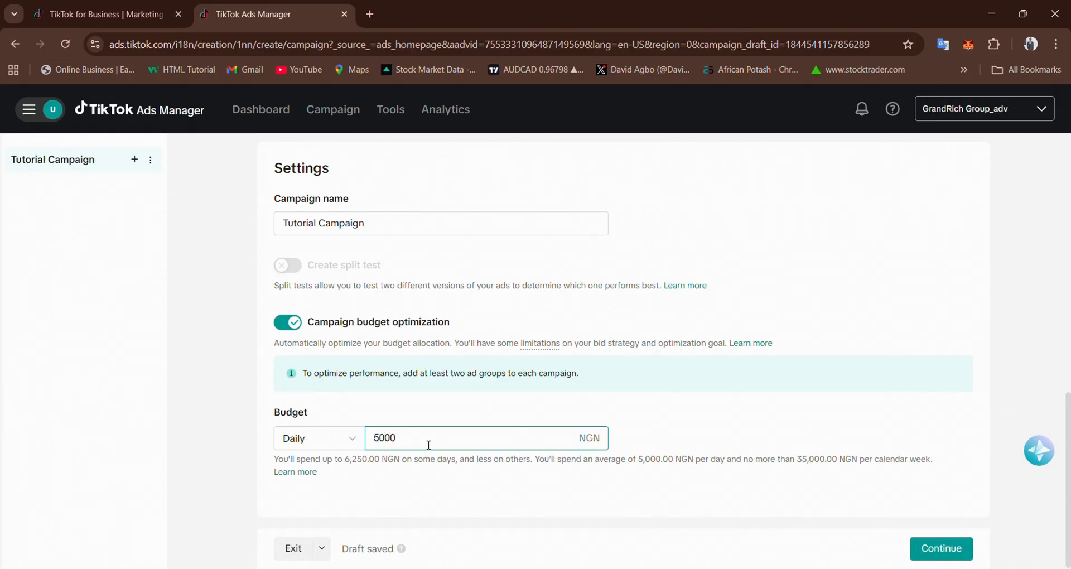
left_click(315, 446)
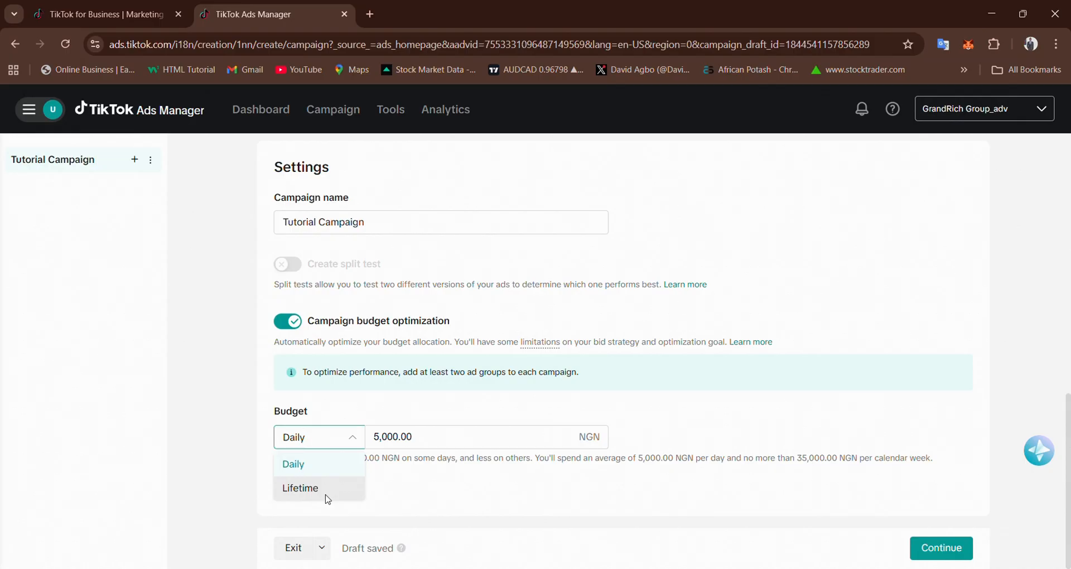
left_click(401, 492)
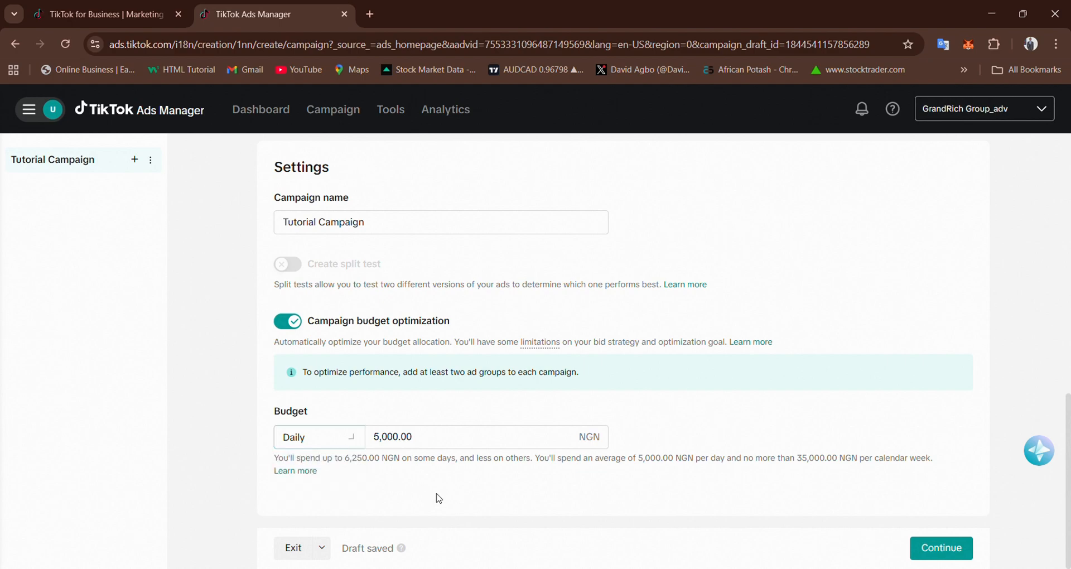
- Review the campaign's objective and settings, and continue to the ad group setup
scroll(491, 419, "up", 5)
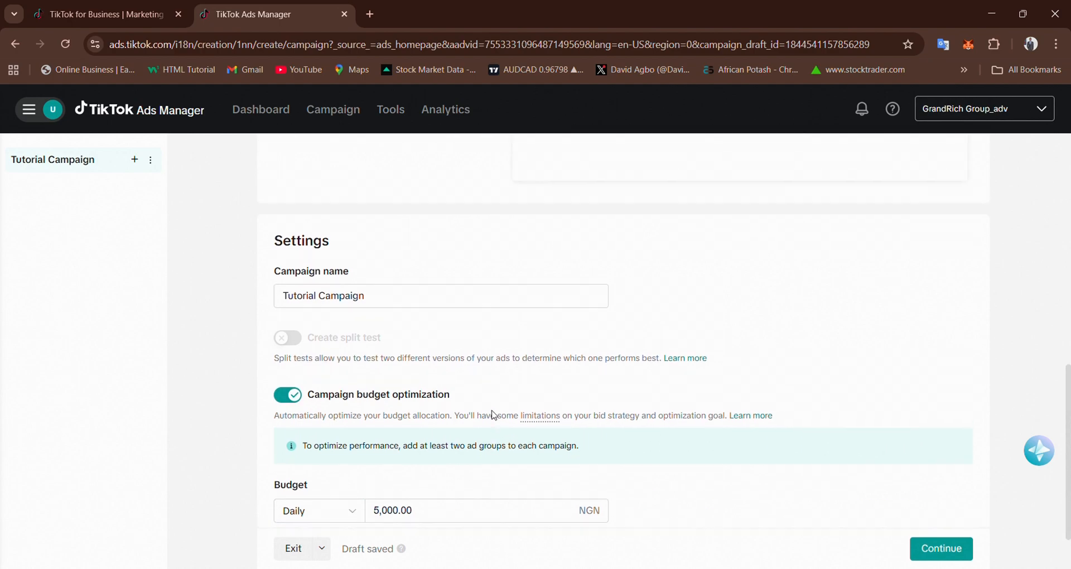
scroll(493, 415, "up", 6)
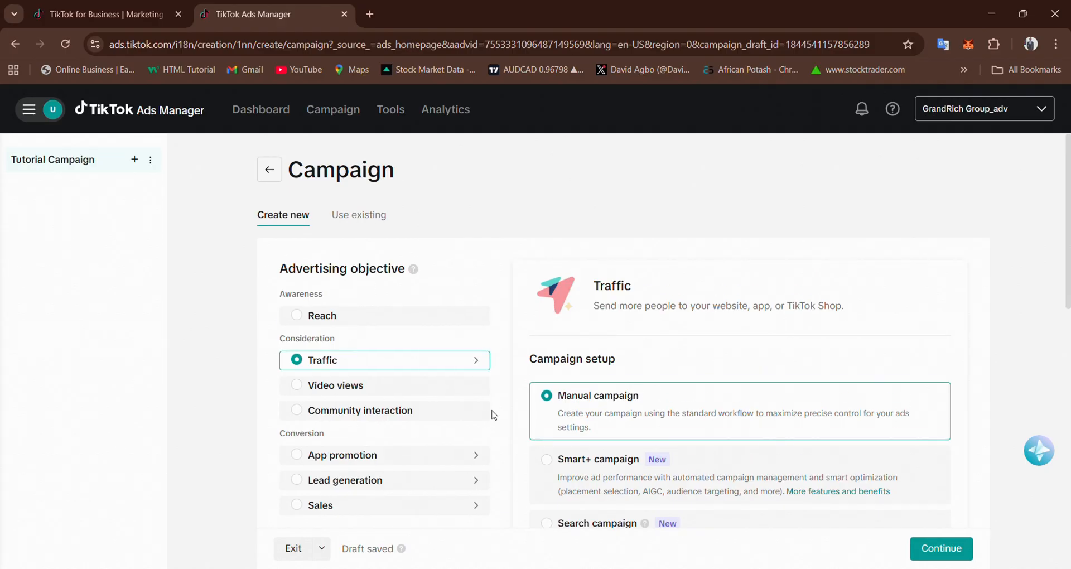
scroll(493, 412, "down", 10)
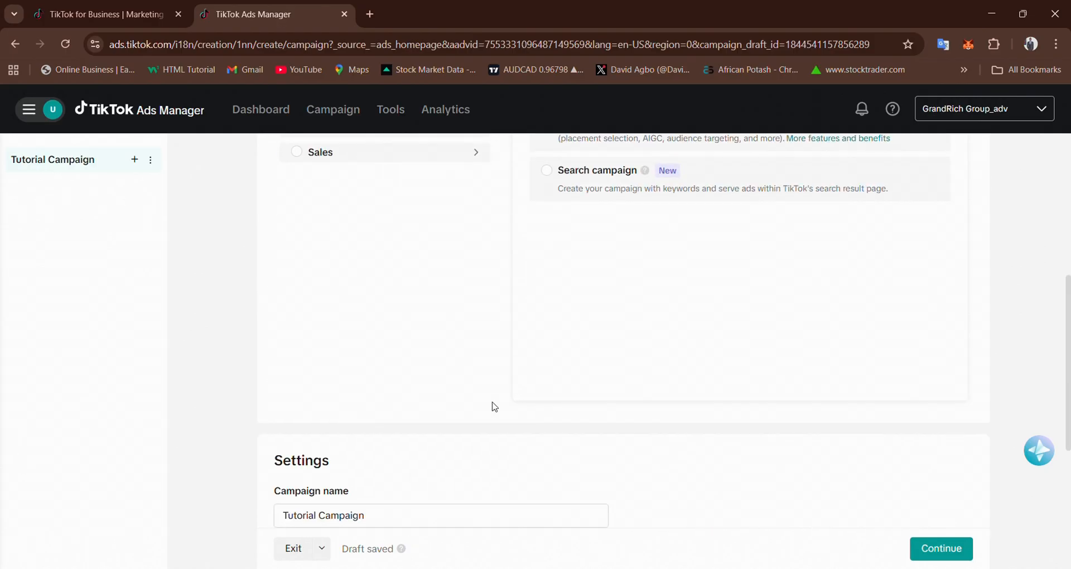
left_click(943, 549)
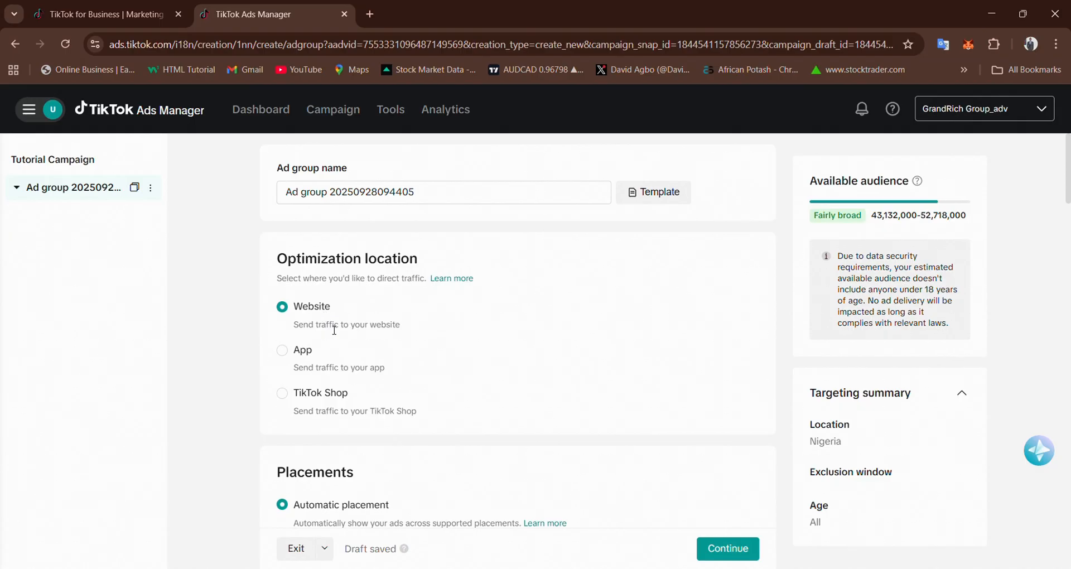
- Try App as the ad group's optimization location and return it to Website
left_click(285, 356)
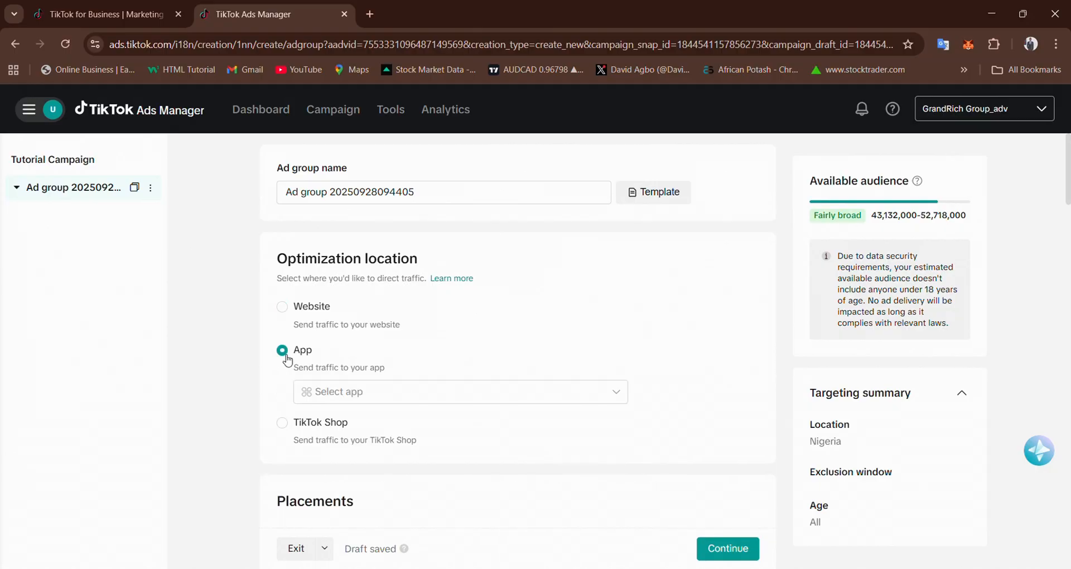
left_click(294, 314)
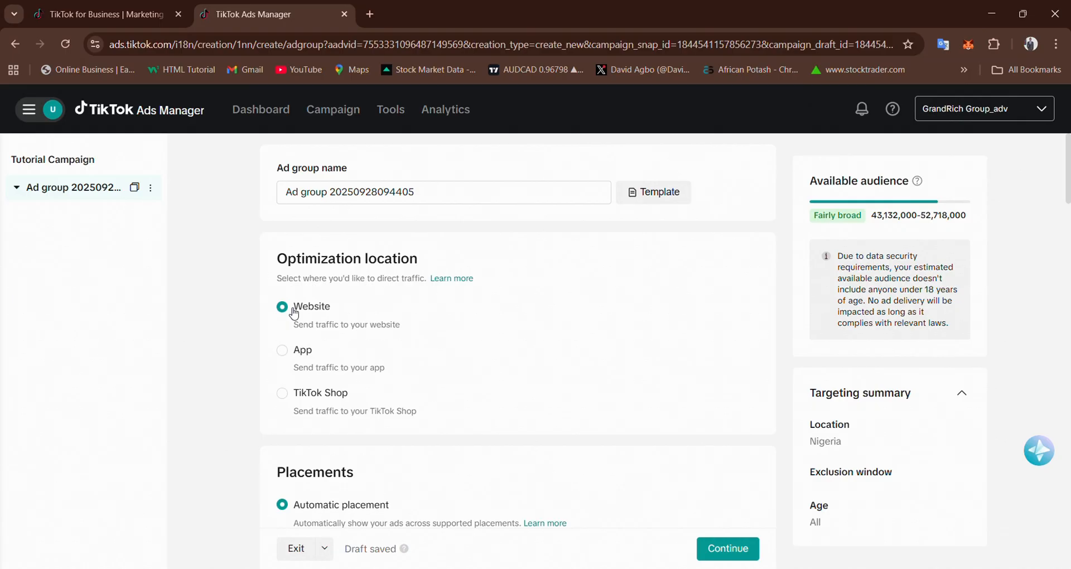
left_click(366, 189)
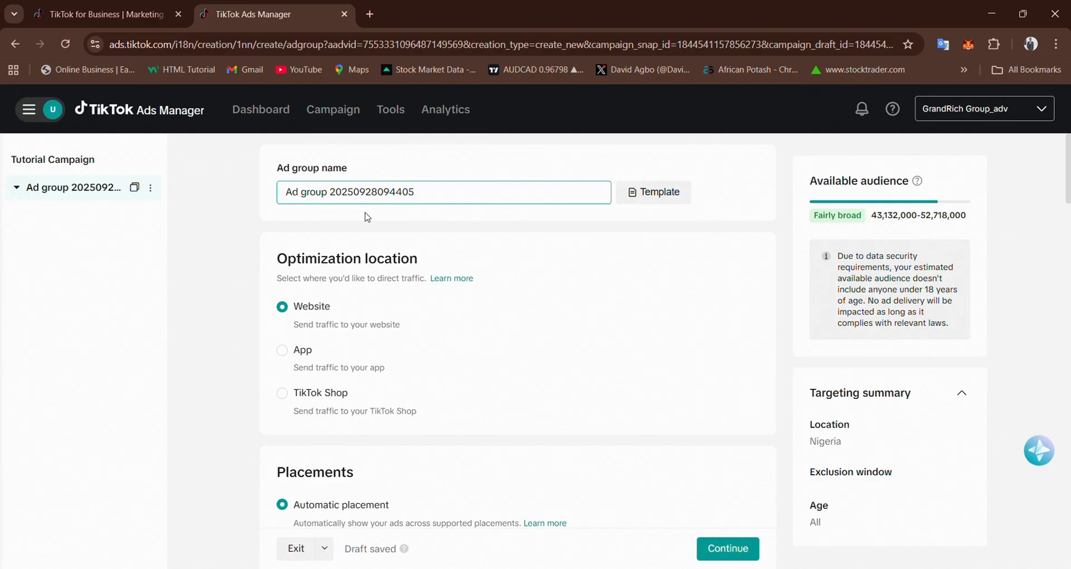
- Switch the ad group's placements to Select placement for choosing the targeting placements manually
scroll(405, 275, "down", 1)
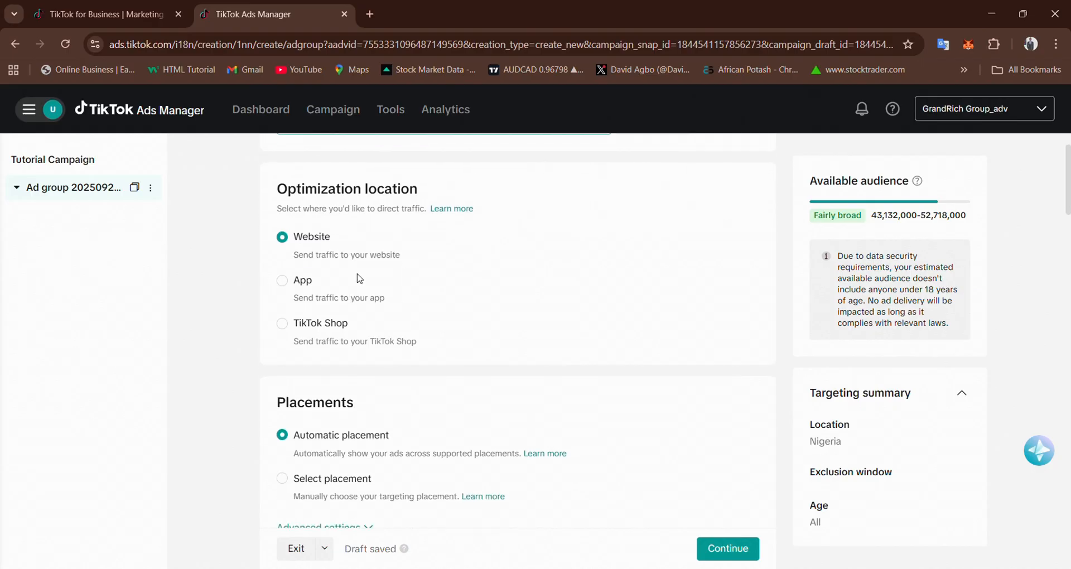
scroll(340, 260, "down", 2)
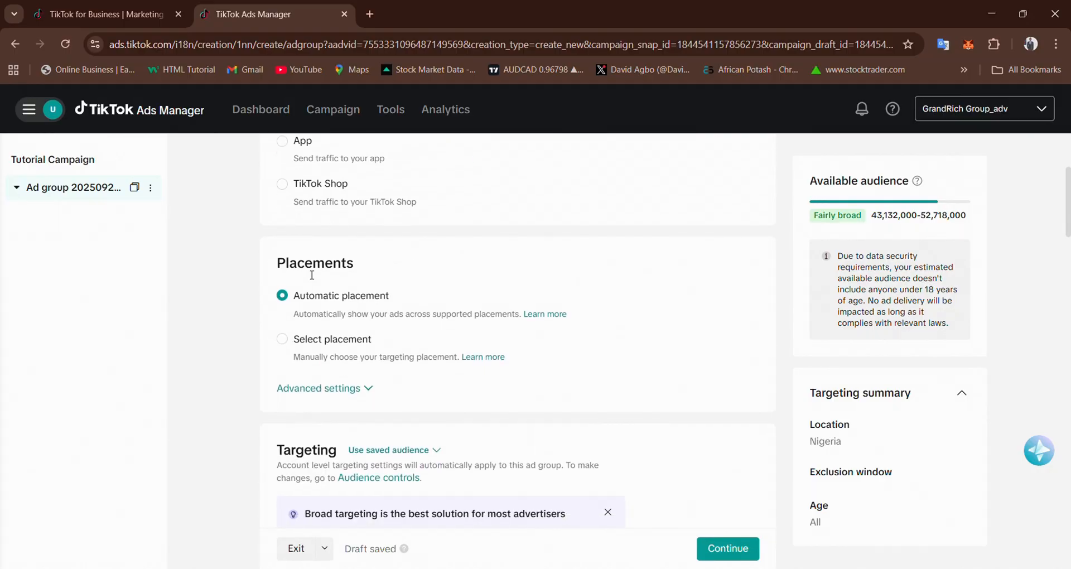
left_click(282, 339)
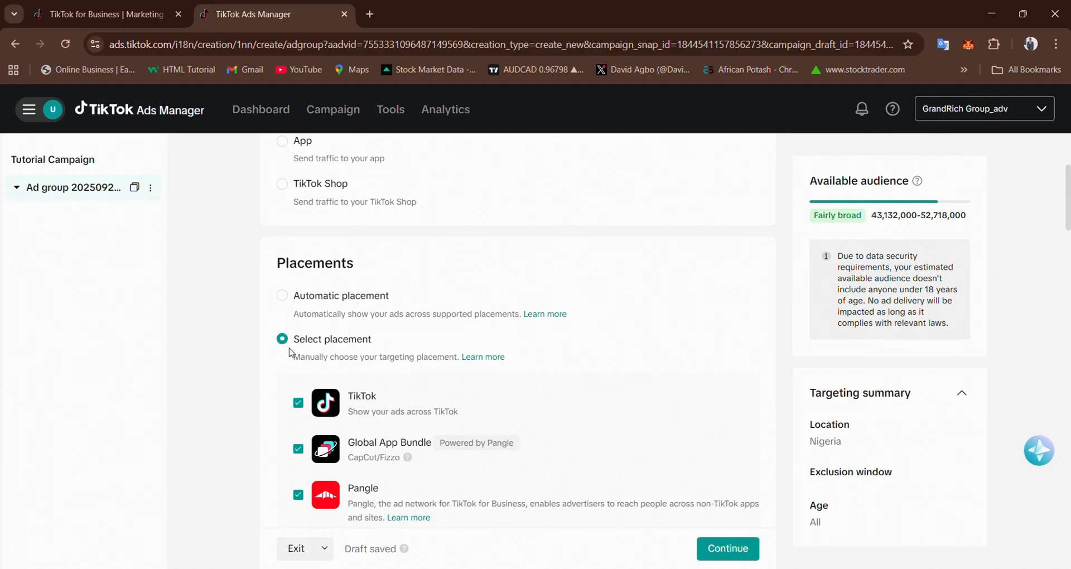
scroll(299, 354, "down", 1)
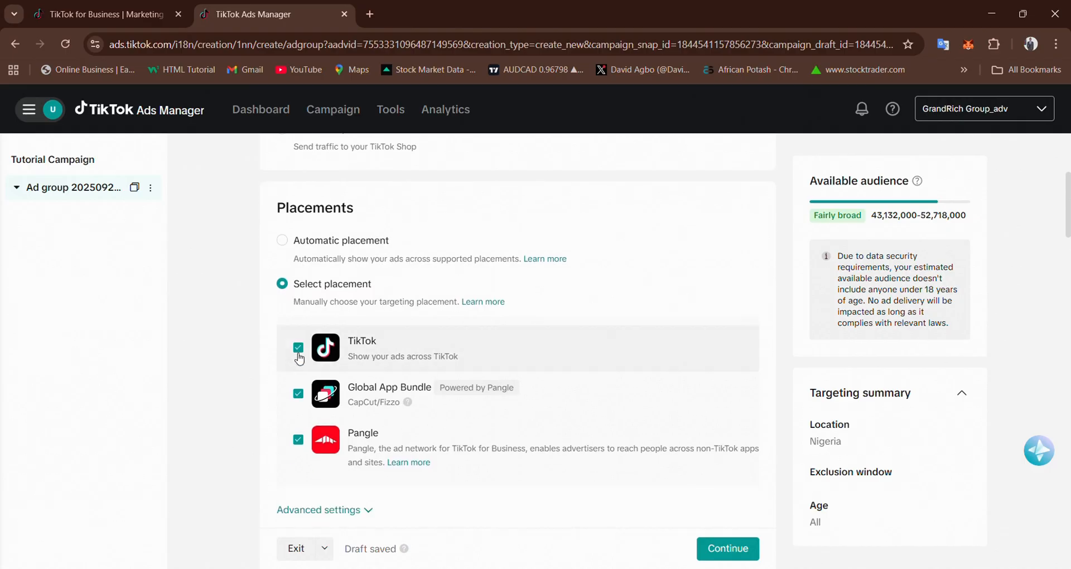
- Deselect Pangle and Global App Bundle in the ad group's placements, keeping only TikTok
scroll(299, 357, "down", 1)
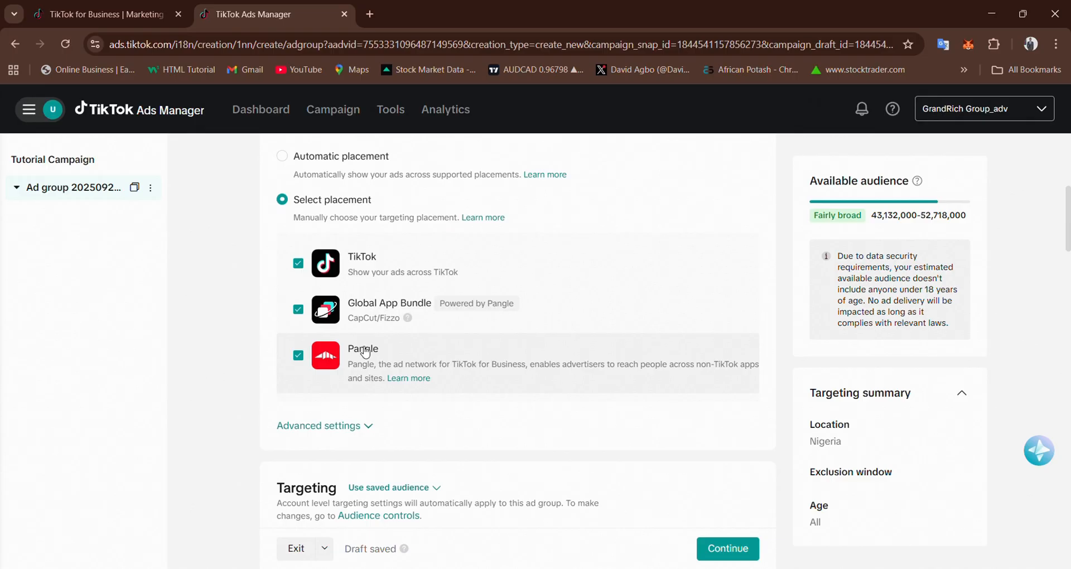
left_click(298, 355)
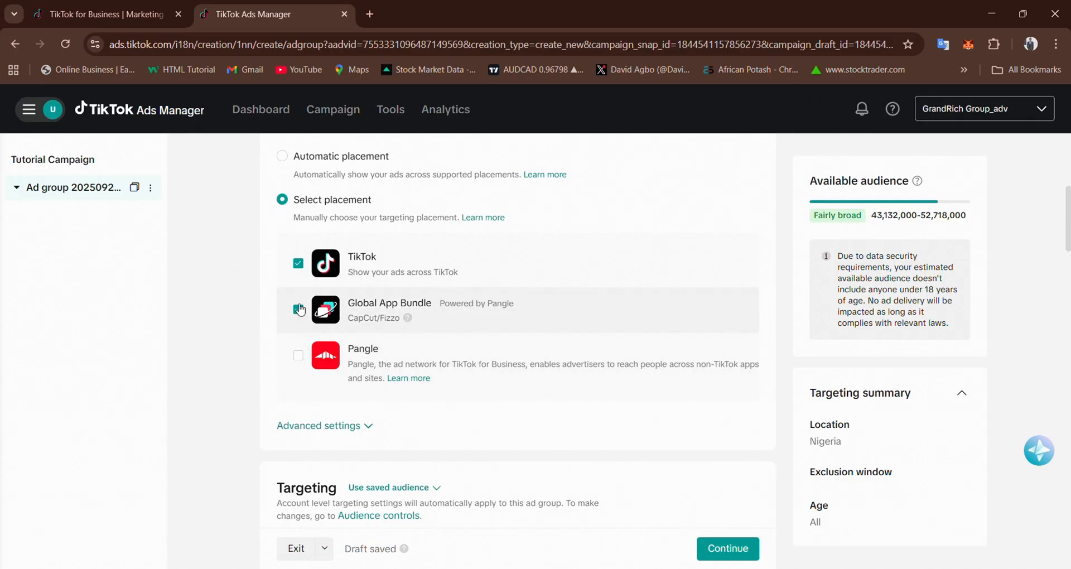
left_click(299, 309)
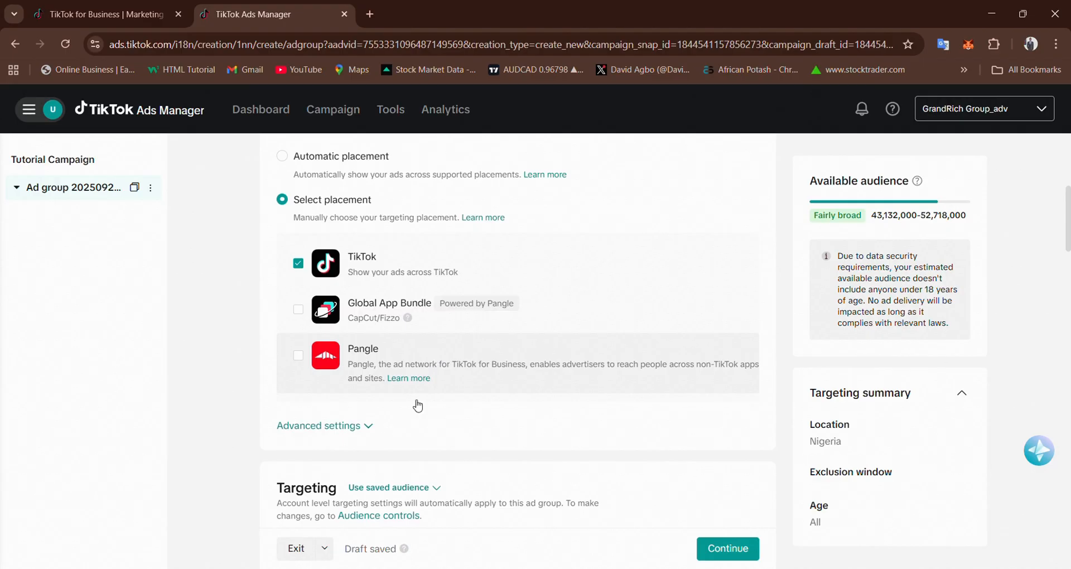
- Expand the placements' advanced settings and examine the user comment, video download and video sharing options
left_click(366, 426)
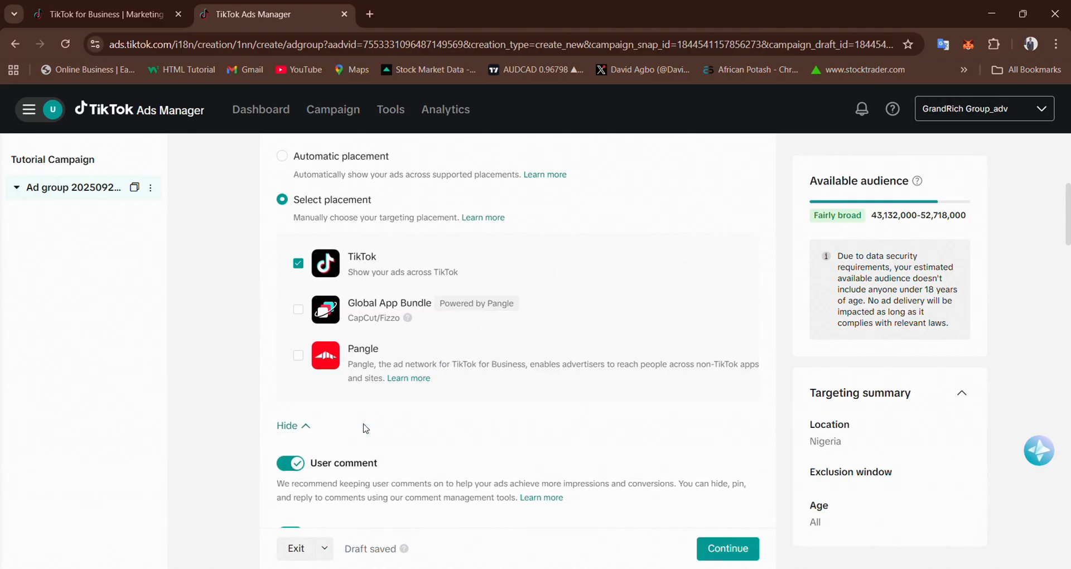
scroll(364, 429, "down", 3)
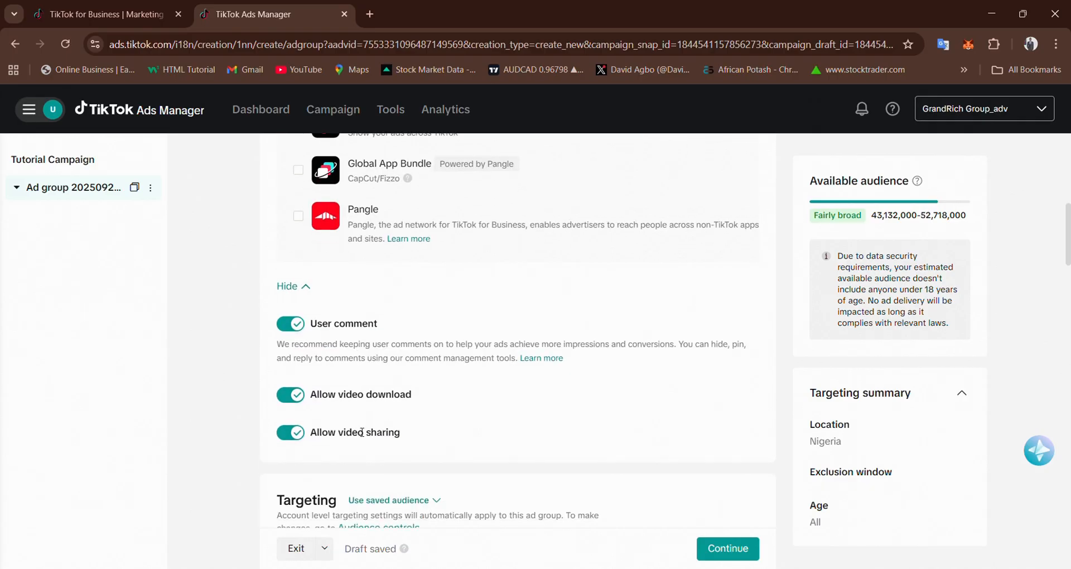
scroll(362, 431, "down", 1)
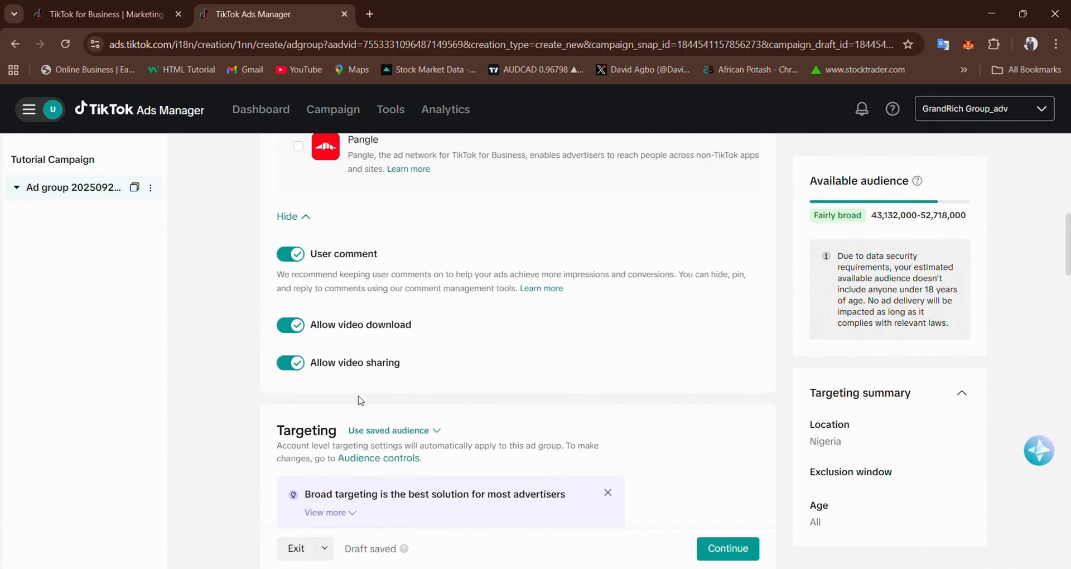
scroll(359, 400, "up", 3)
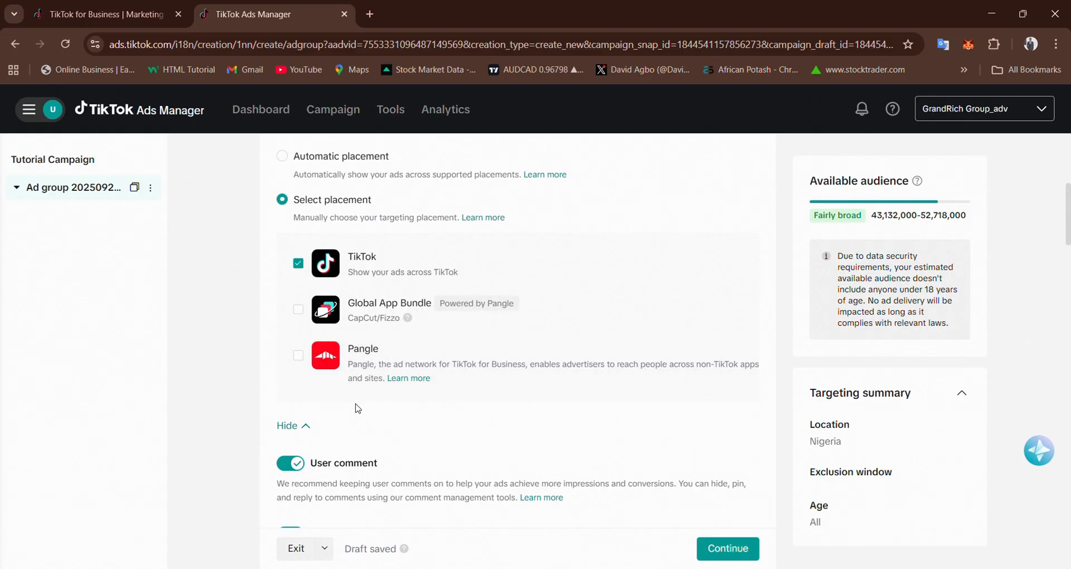
scroll(296, 424, "down", 1)
left_click(308, 359)
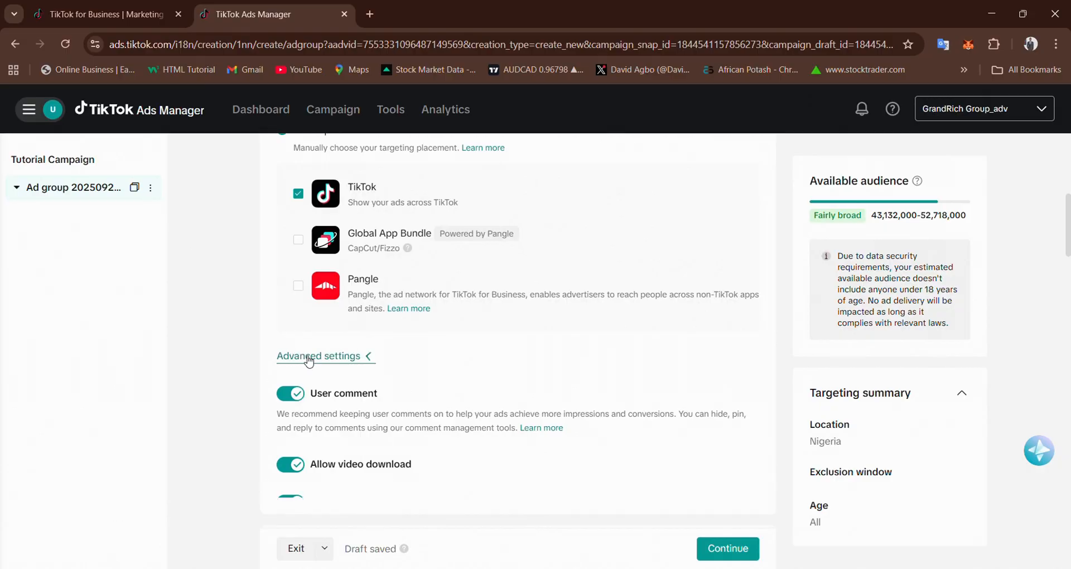
left_click(353, 356)
scroll(346, 373, "down", 1)
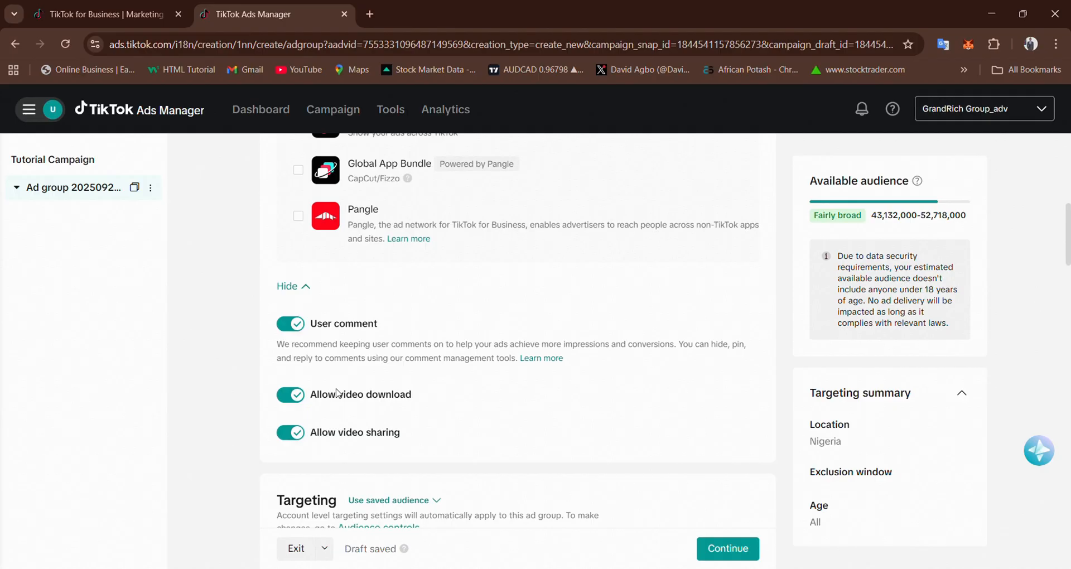
scroll(336, 392, "down", 2)
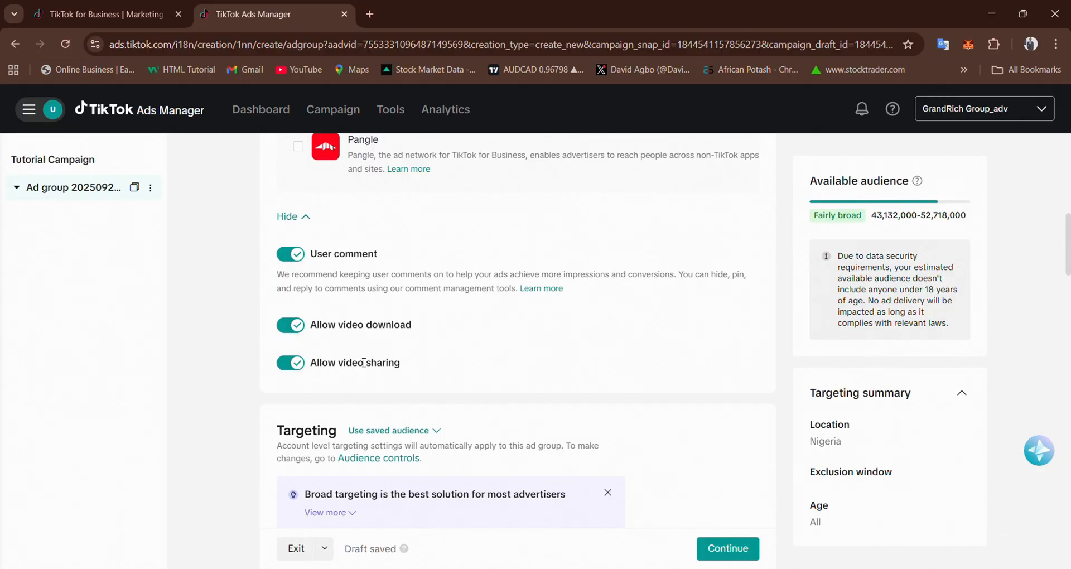
scroll(366, 360, "down", 2)
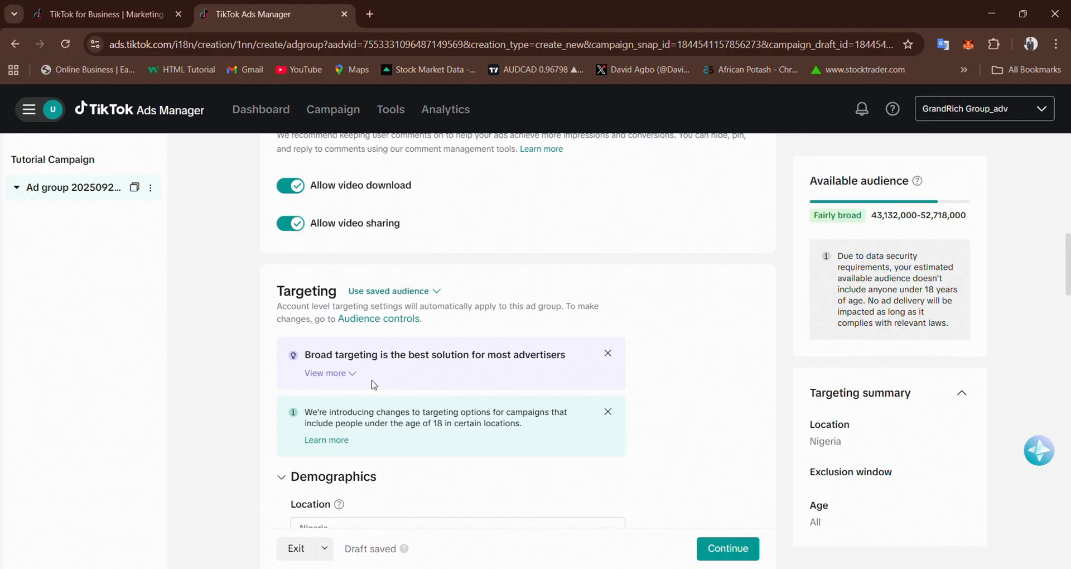
- Search the ad group's target locations for "lagos" and clear the search
scroll(374, 385, "down", 3)
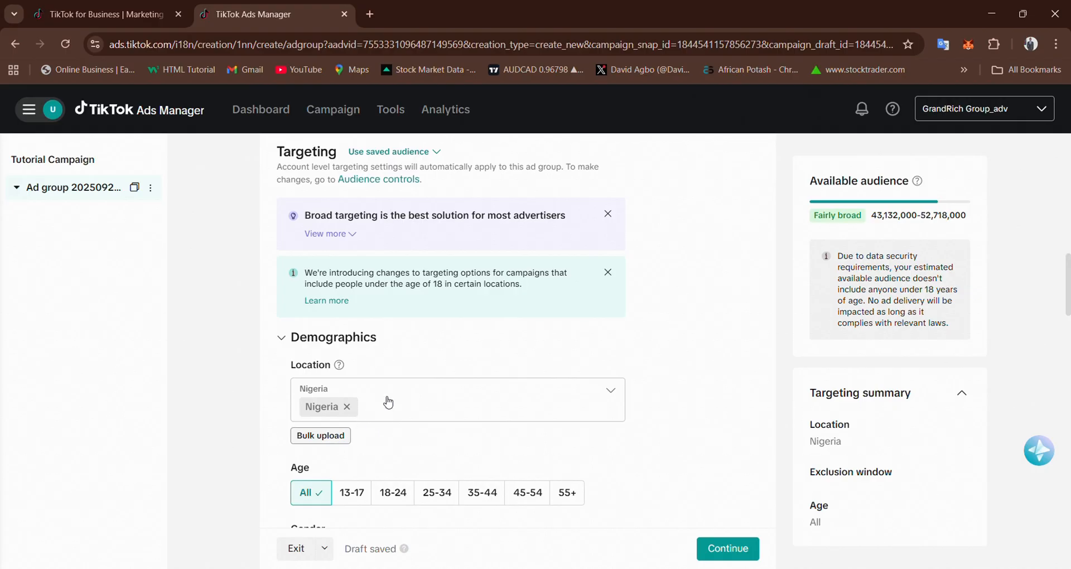
left_click(383, 400)
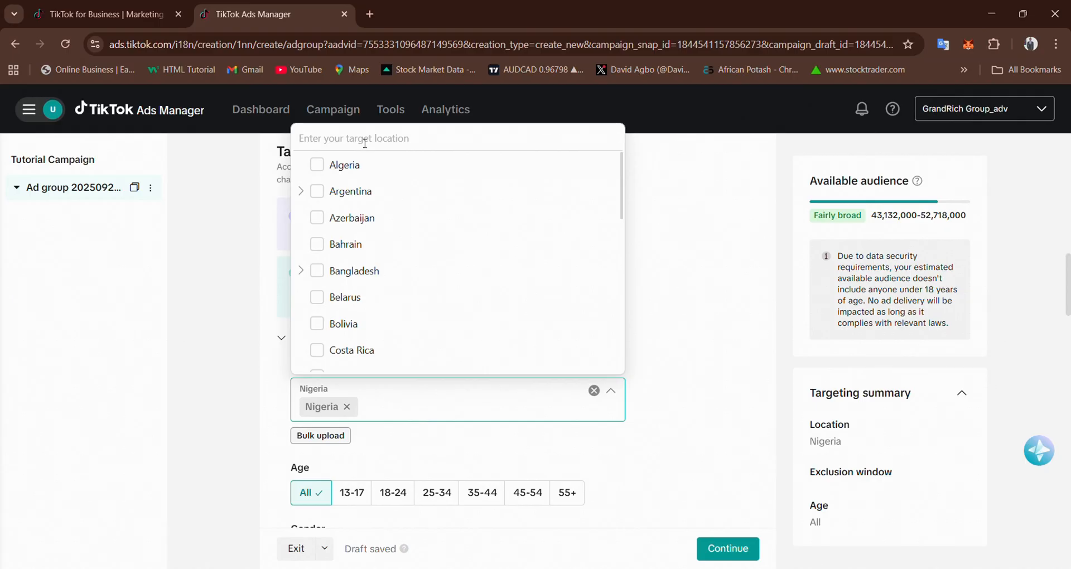
type("lagos")
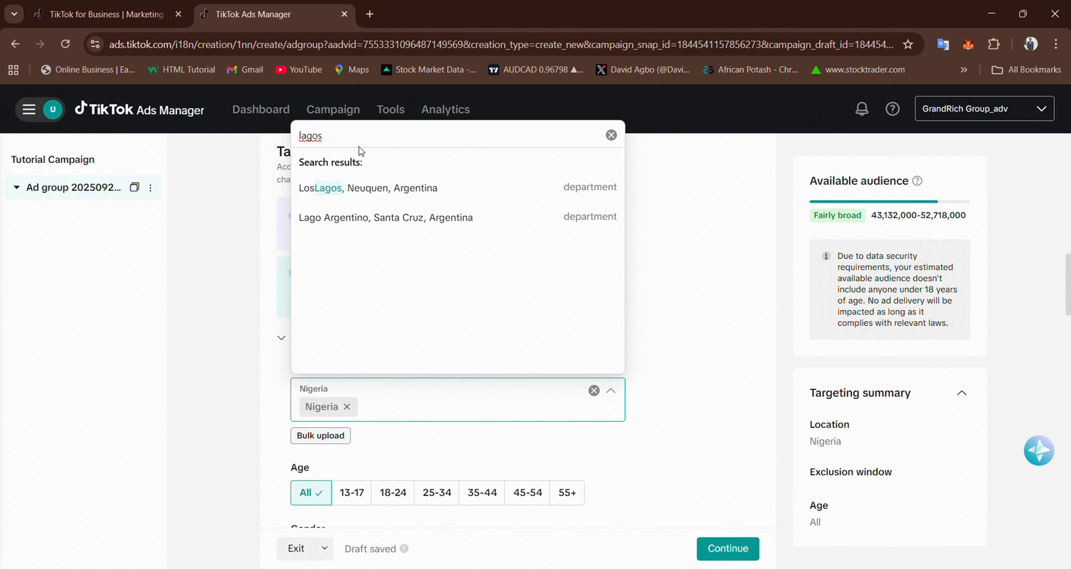
key("BackSpace")
key("BackSpace")
key("BackSpace")
key("BackSpace")
key("BackSpace")
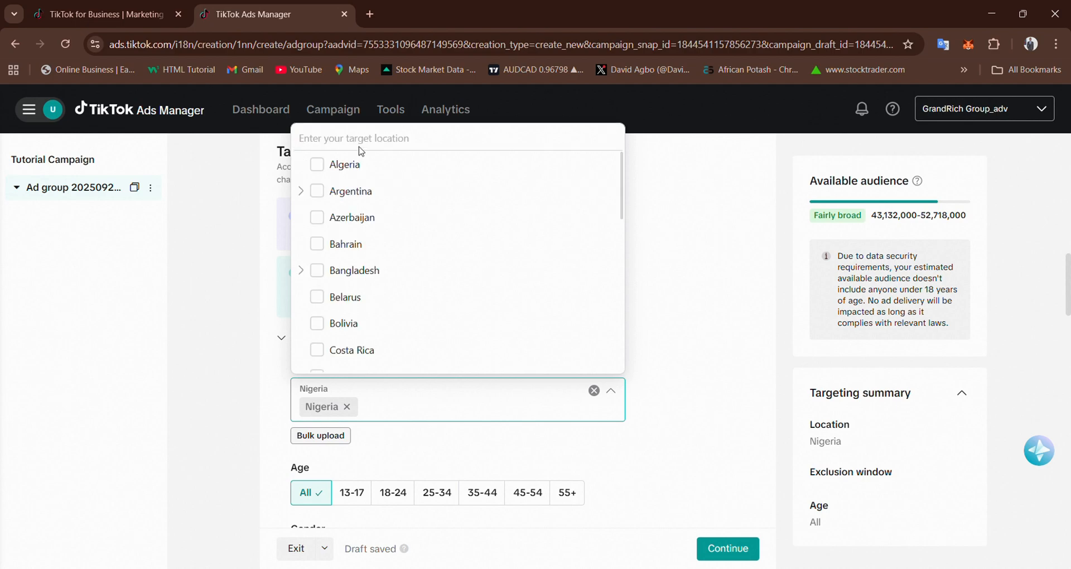
- Search the target locations for "abuja", clear the search and close the location list with Nigeria kept
type("aab")
key("BackSpace")
key("BackSpace")
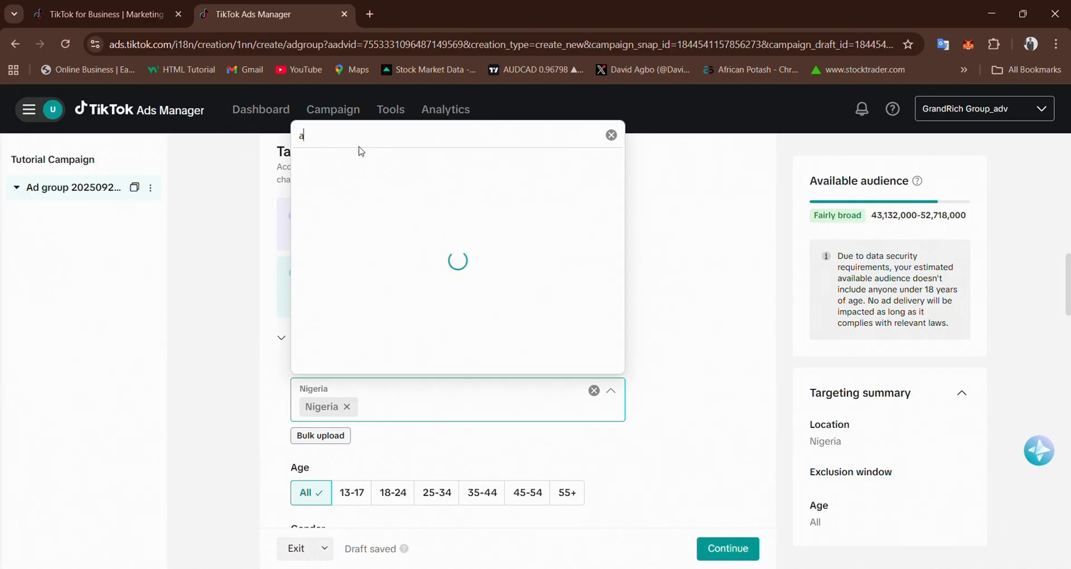
type("buja")
left_click(611, 135)
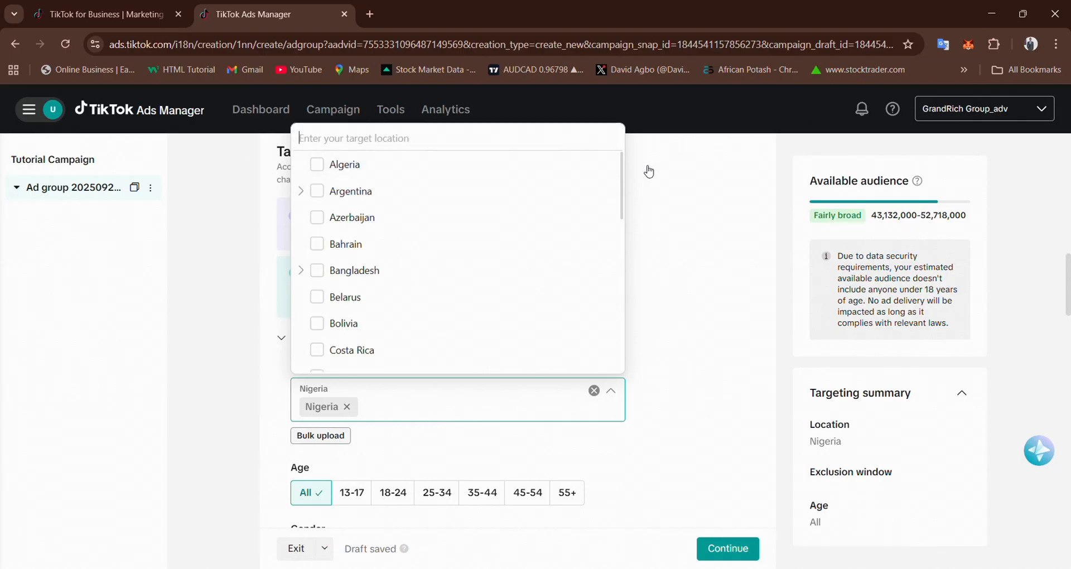
left_click(486, 412)
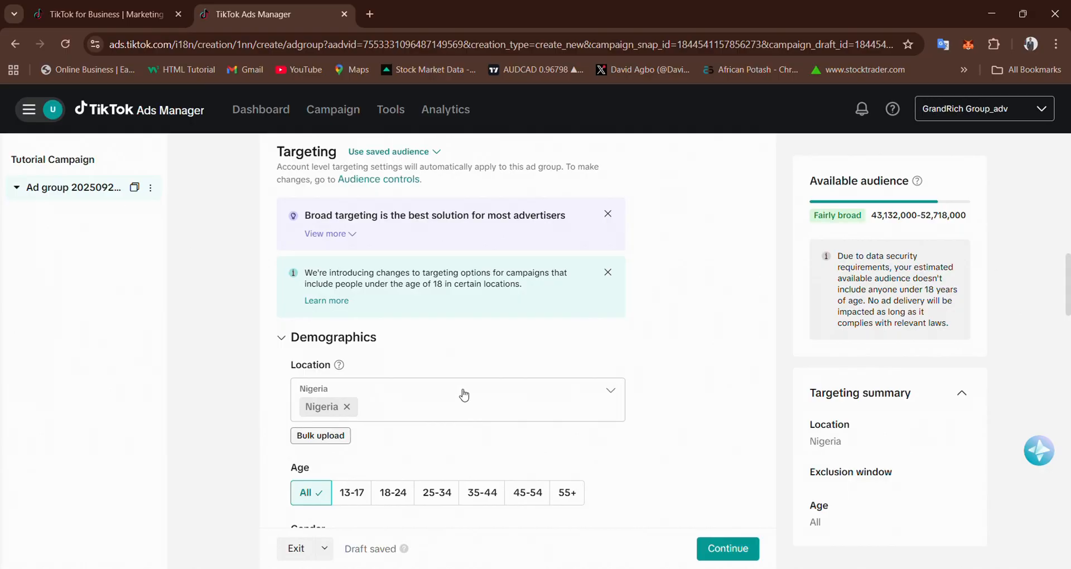
- Restrict the ad group's age targeting to the 18-24, 25-34 and 45-54 groups
scroll(460, 399, "down", 3)
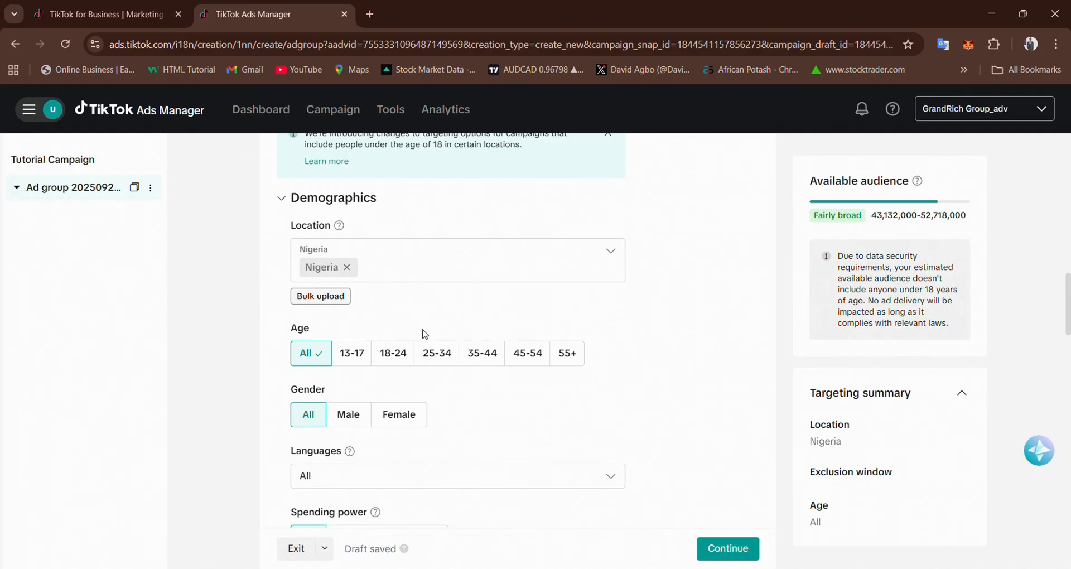
left_click(392, 355)
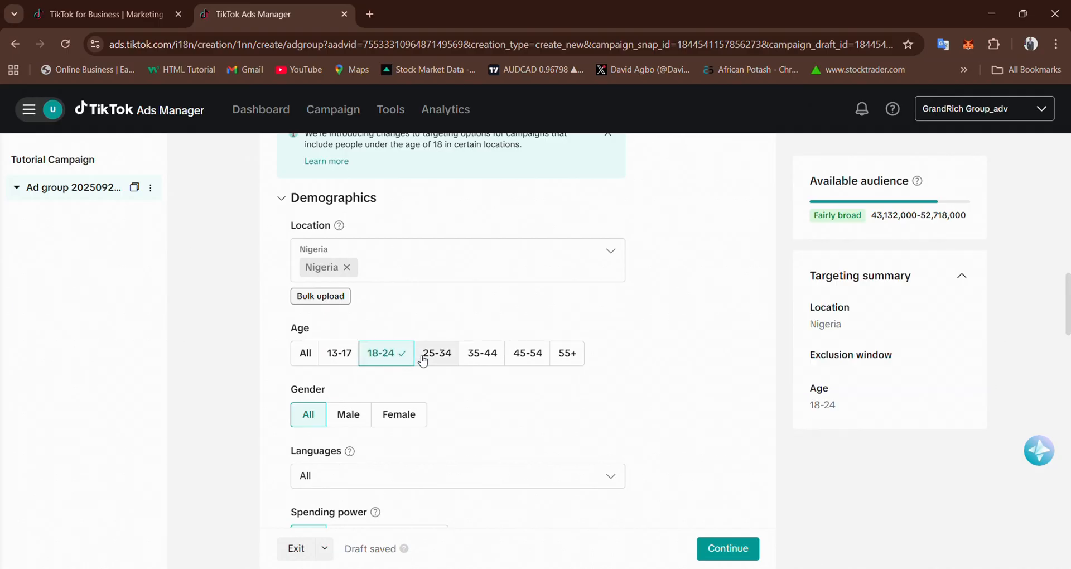
left_click(426, 359)
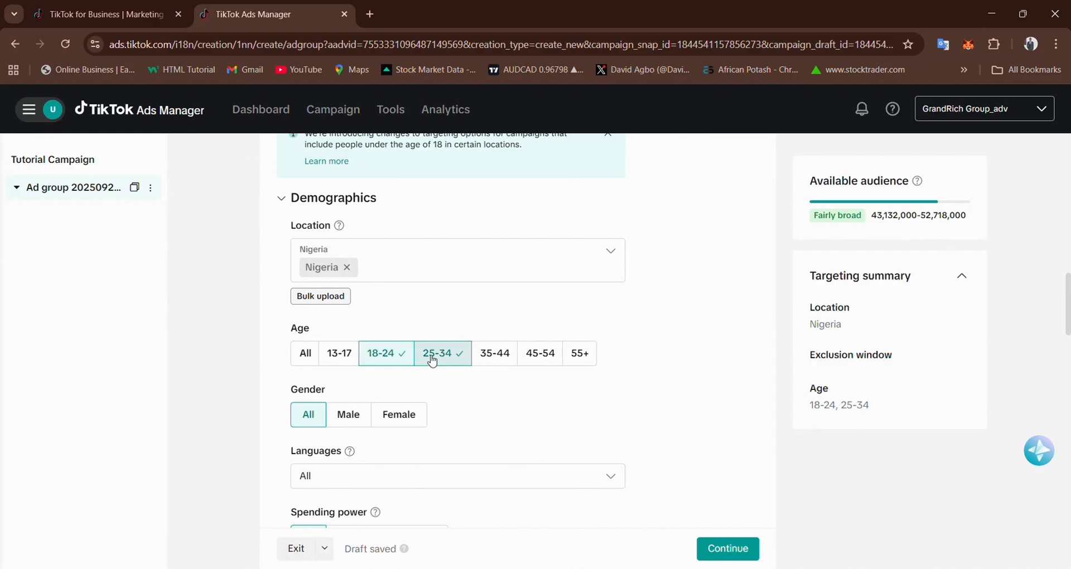
left_click(549, 354)
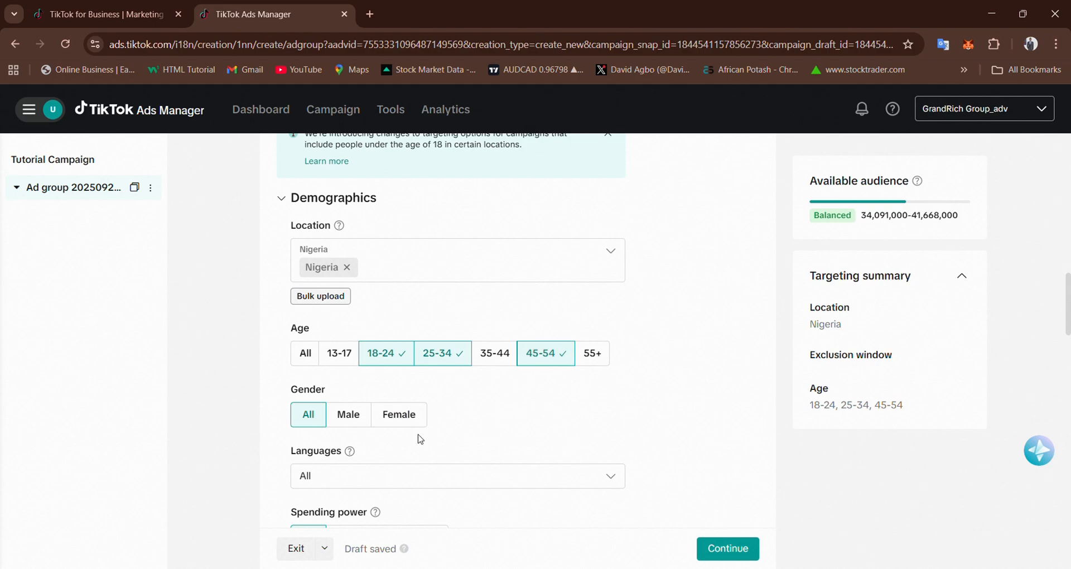
- Try Female and Male as the ad group's gender targeting and return it to All
scroll(454, 368, "down", 1)
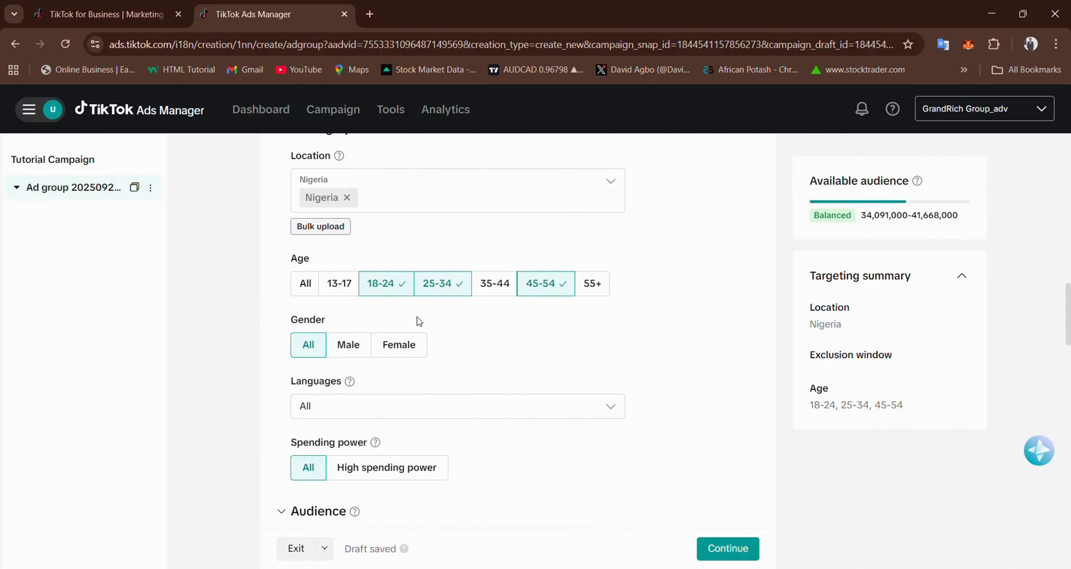
left_click(417, 345)
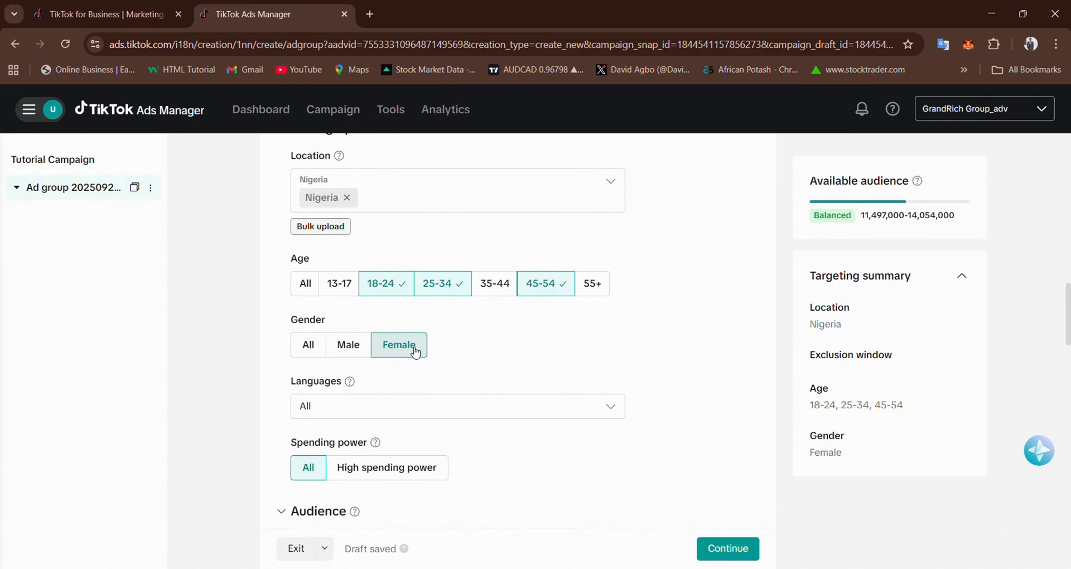
left_click(358, 348)
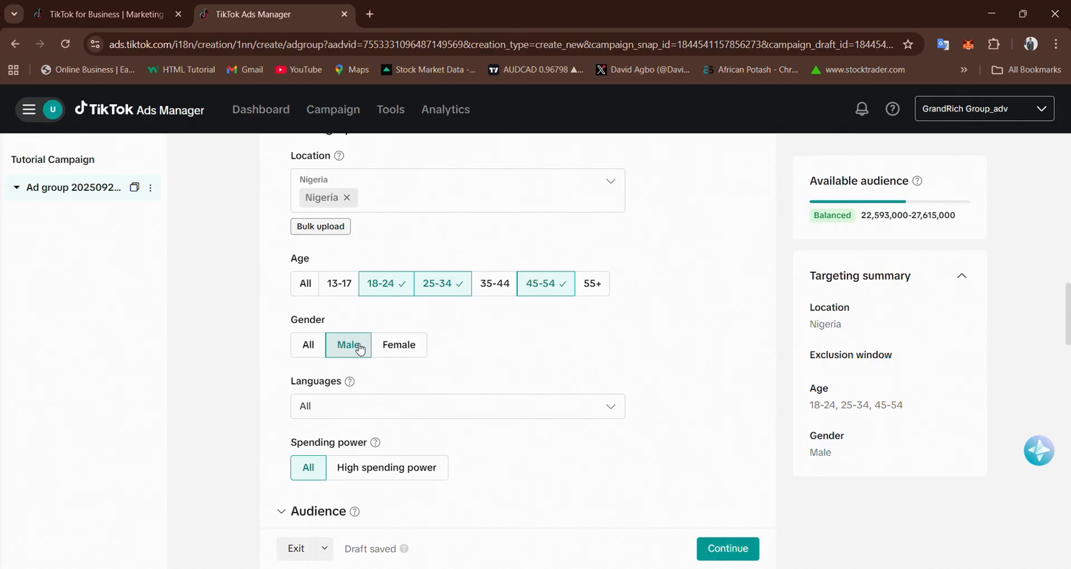
left_click(322, 348)
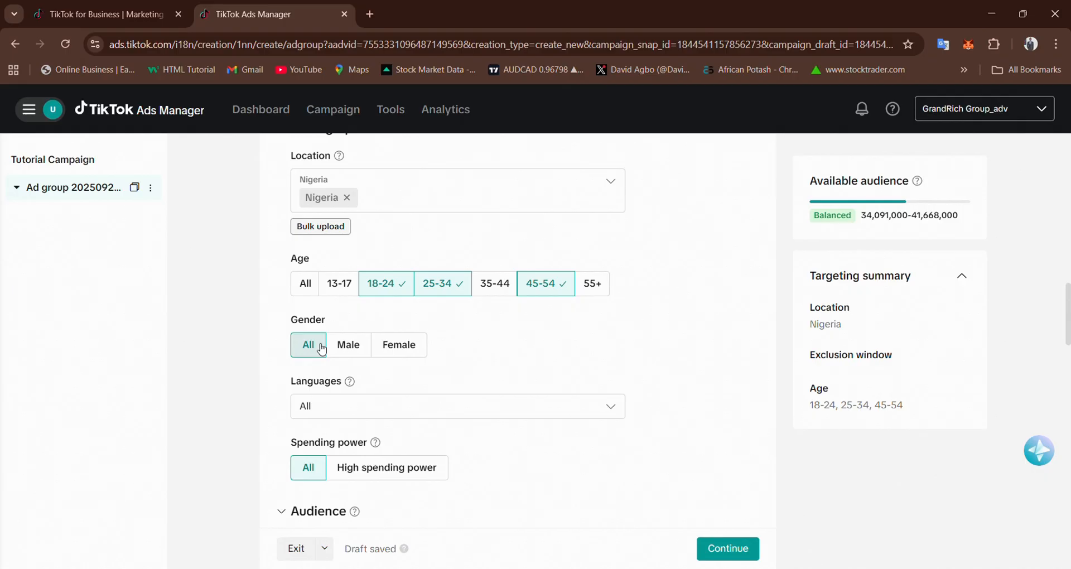
- Open the ad group's language choices, search them for "chi" and clear the search
left_click(379, 409)
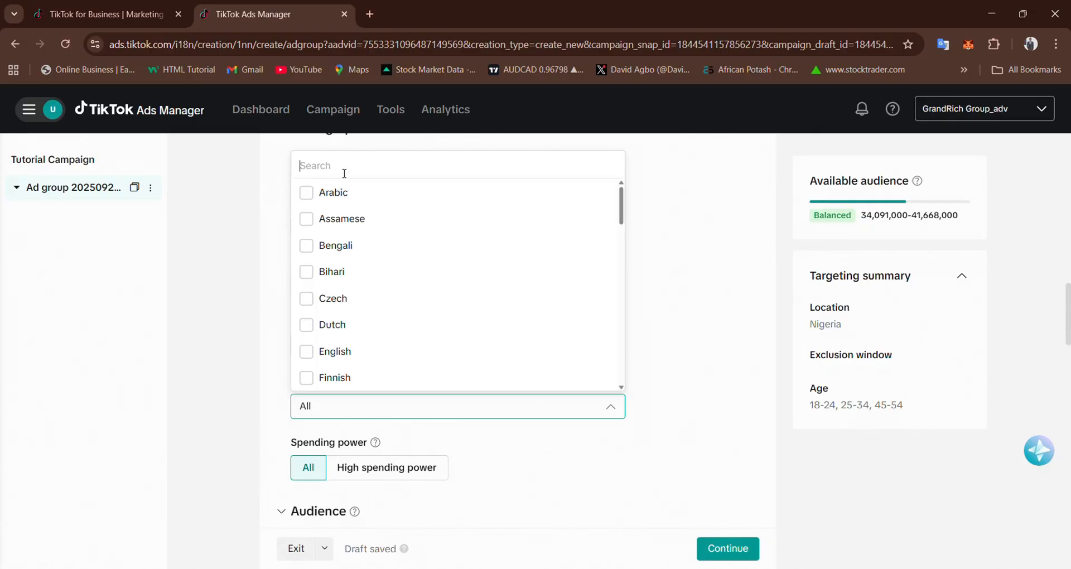
type("chi")
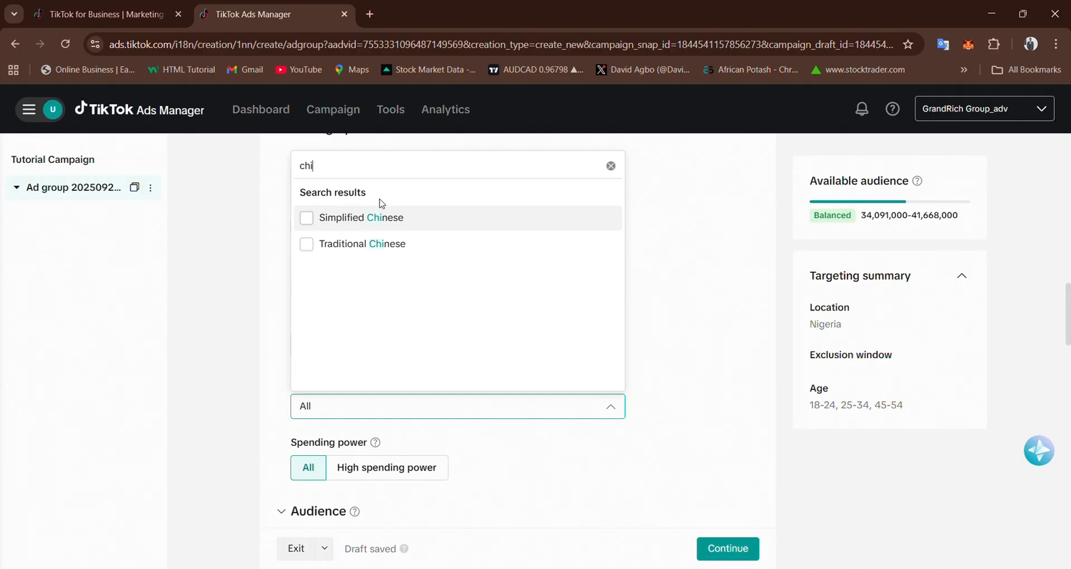
type("\\")
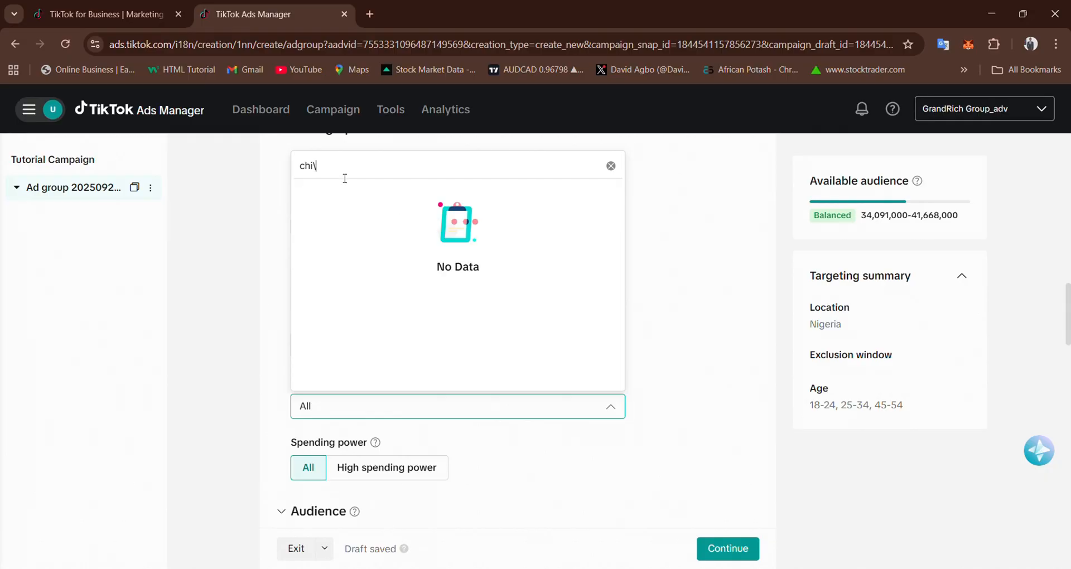
key("BackSpace")
key("BackSpace")
key("BackSpace")
key("BackSpace")
- Search for "eng", select English as the ad group's targeting language and close the language list
type("e")
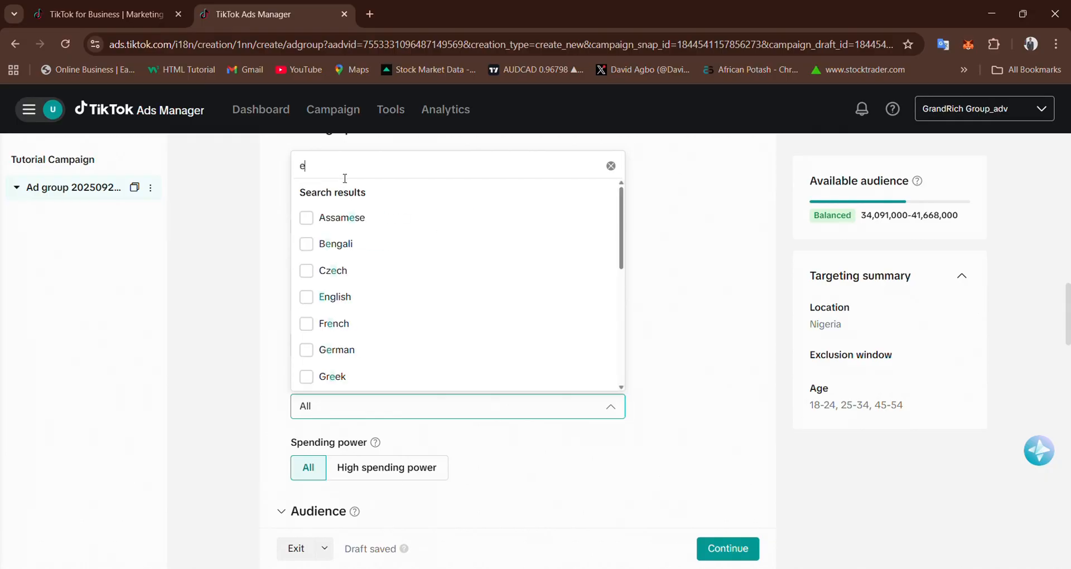
type("ng")
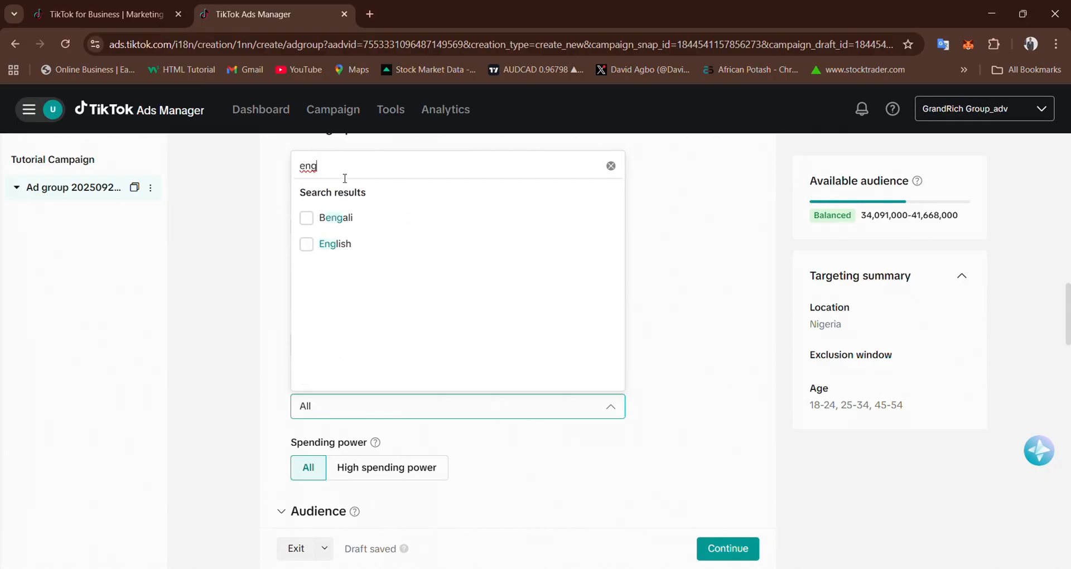
left_click(307, 244)
left_click(656, 246)
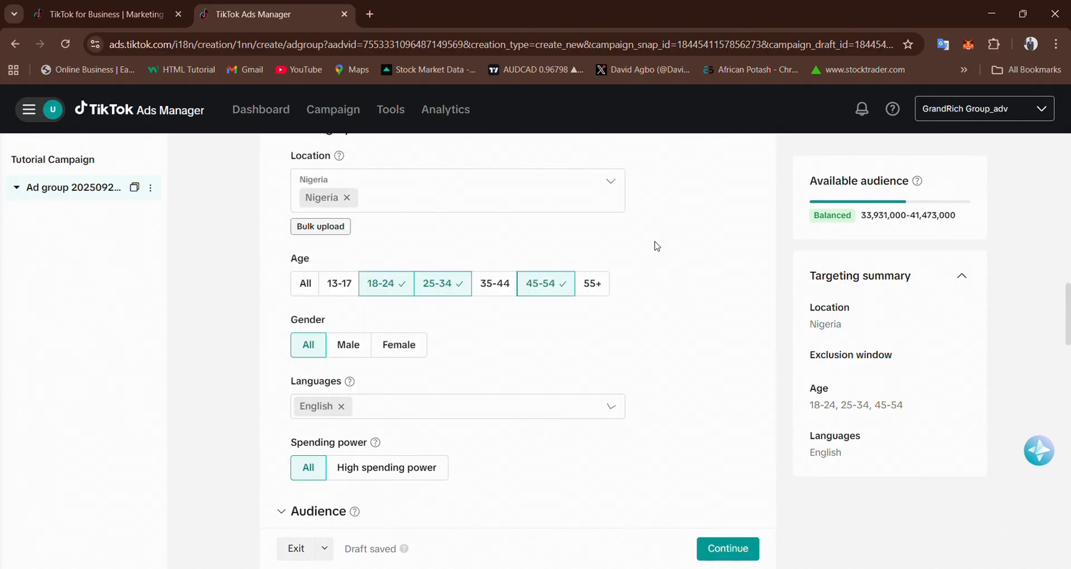
- Examine the audiences offered for Include audience and close the list without choosing one
scroll(537, 419, "down", 4)
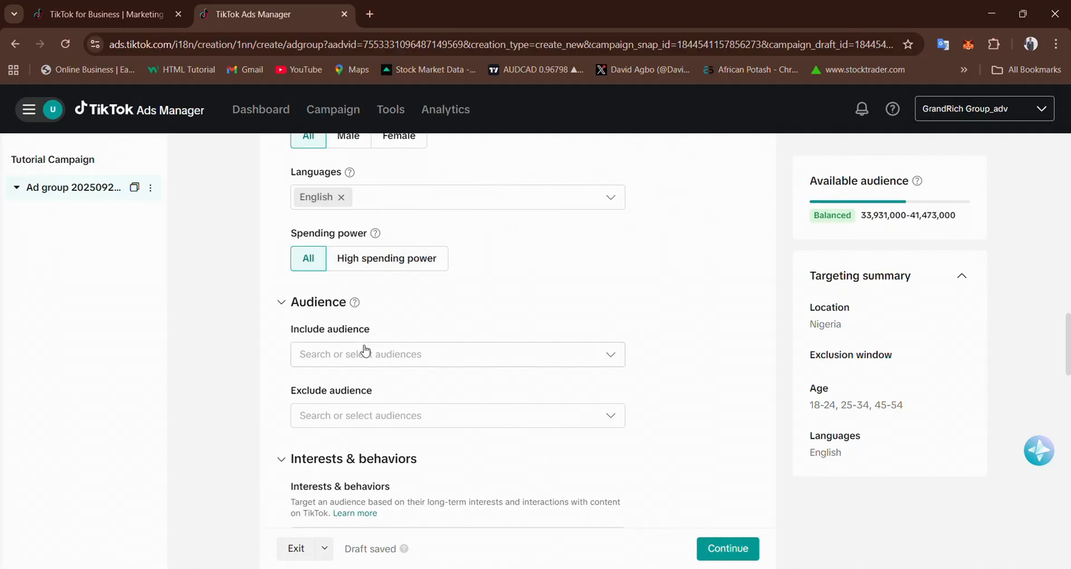
scroll(413, 301, "down", 1)
left_click(357, 290)
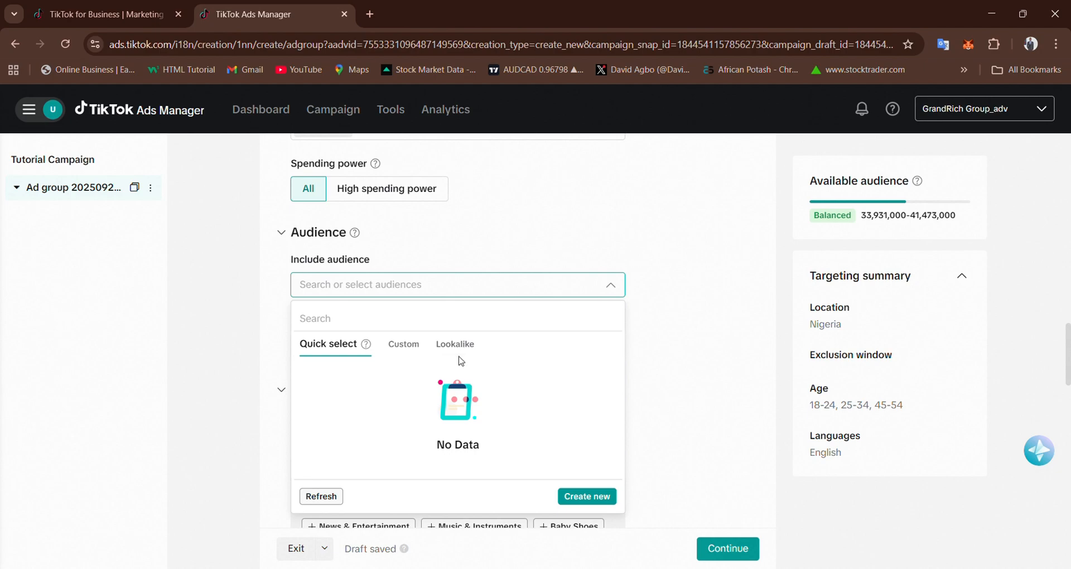
left_click(677, 290)
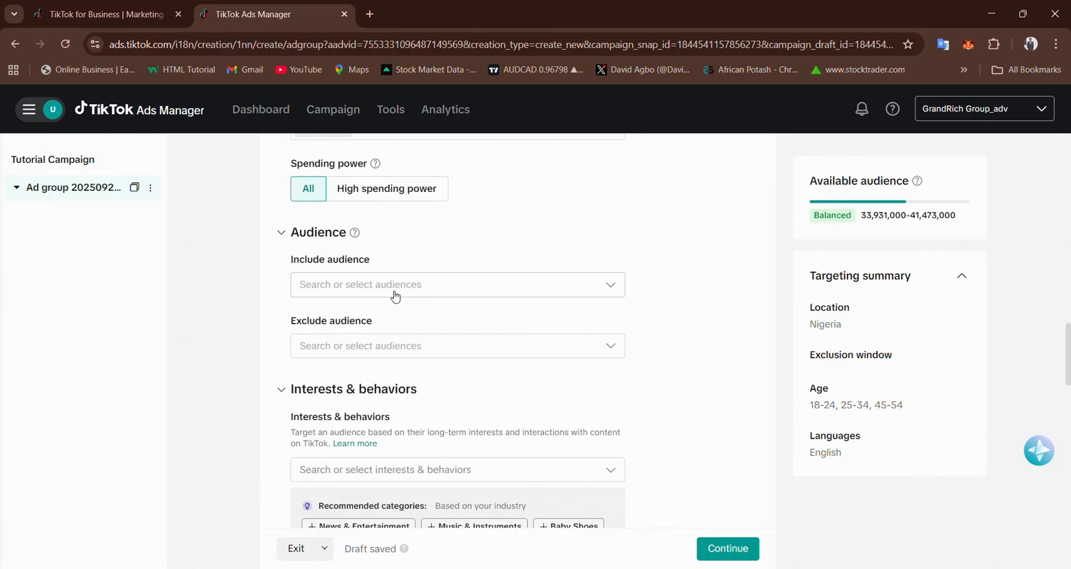
- Examine the audiences offered for Exclude audience and close the list without choosing one
left_click(370, 349)
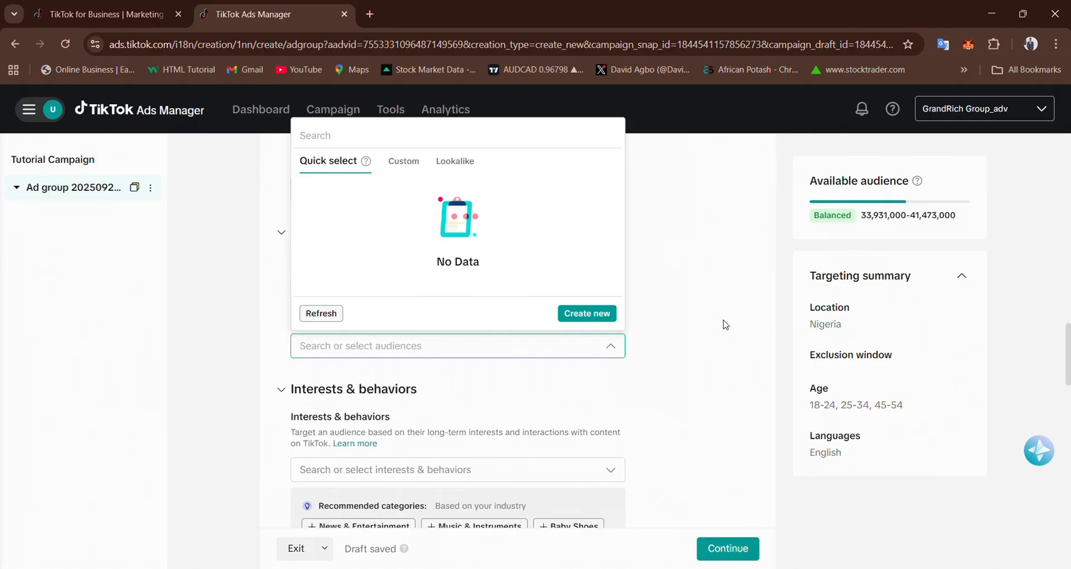
left_click(722, 284)
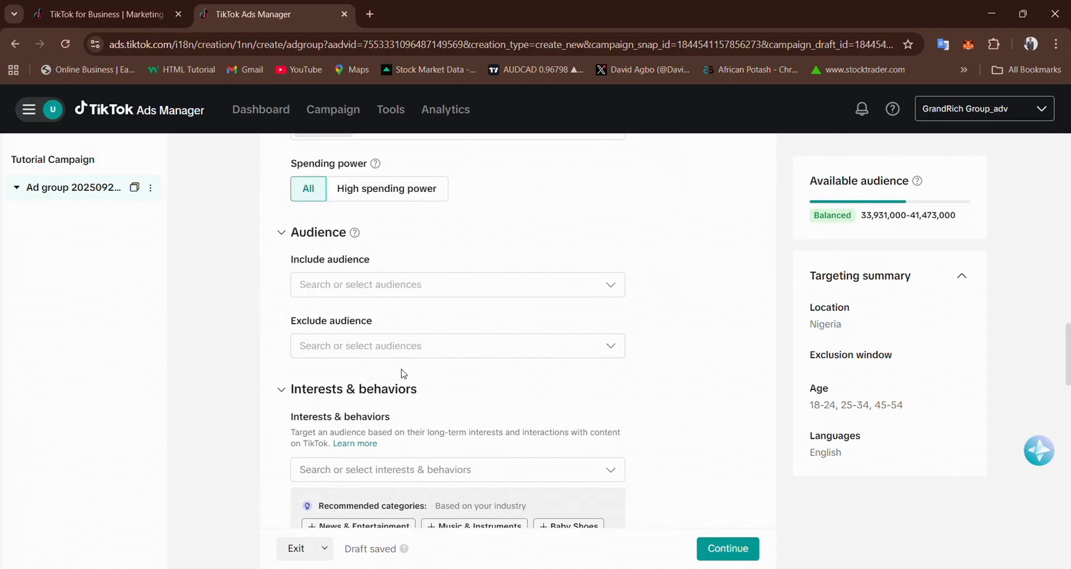
- Select Beauty & Personal Care as a purchase intention under Interests & behaviors and expand it to review its subcategories
scroll(404, 373, "down", 3)
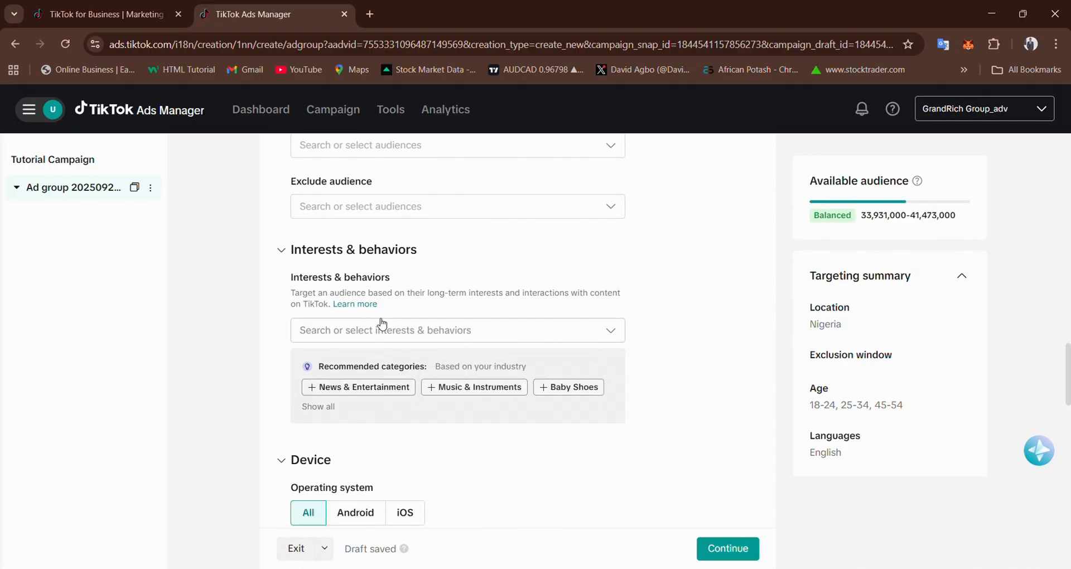
left_click(366, 330)
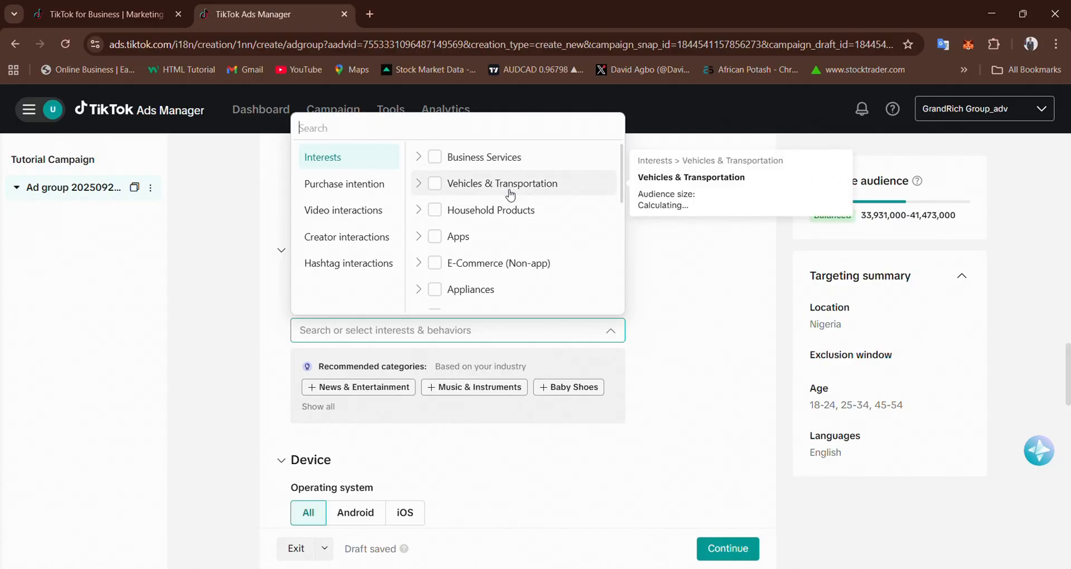
left_click(344, 193)
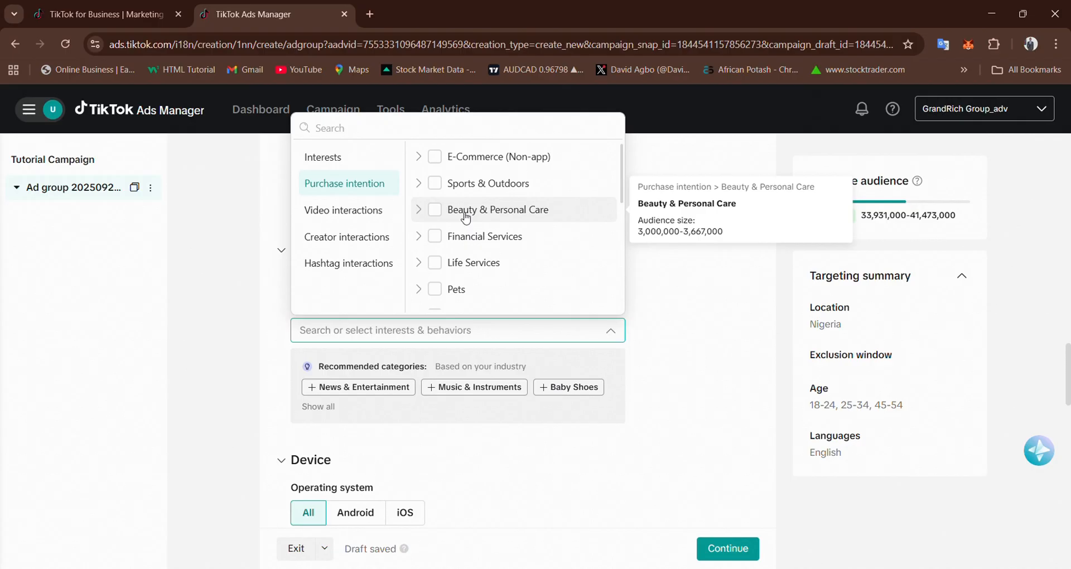
left_click(435, 210)
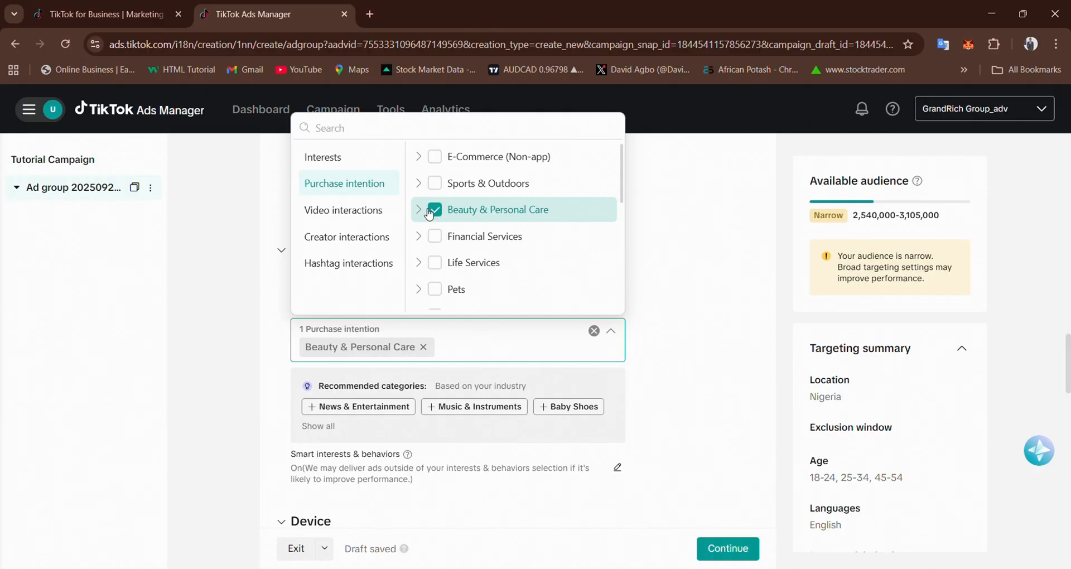
left_click(418, 211)
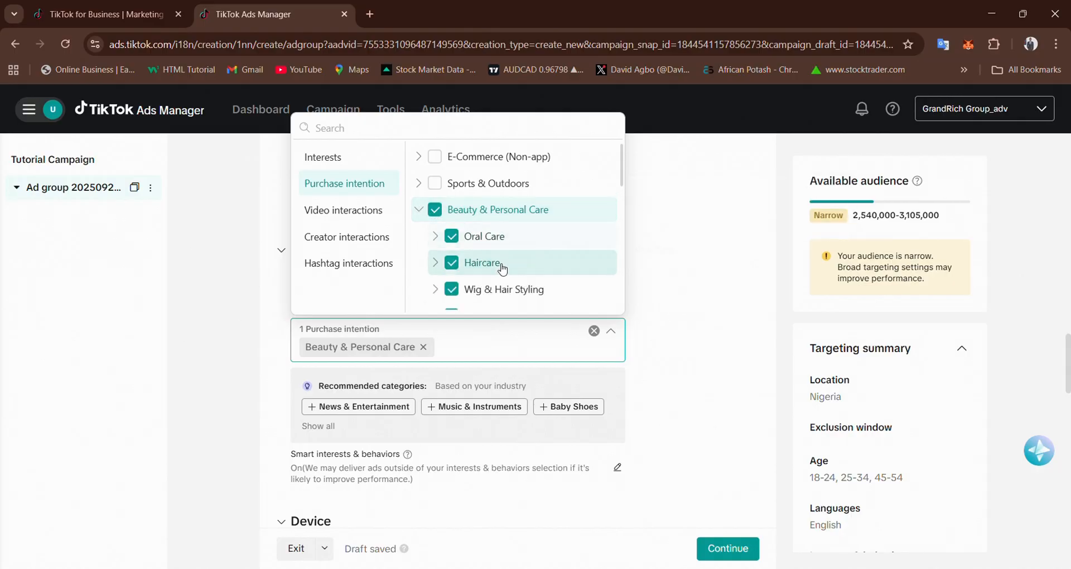
mouse_move(512, 242)
scroll(521, 261, "down", 1)
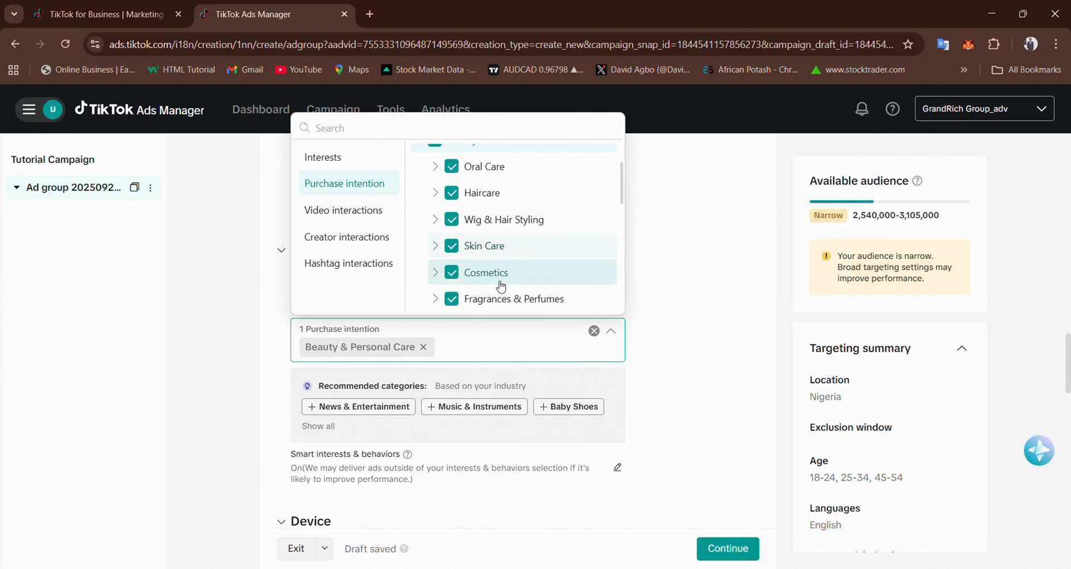
scroll(510, 279, "down", 1)
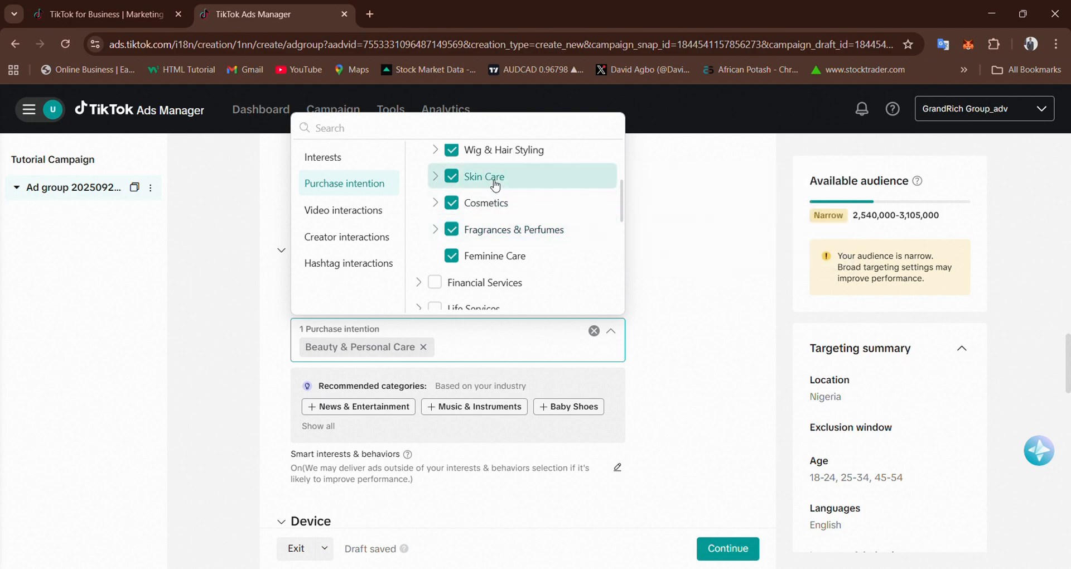
scroll(455, 209, "up", 2)
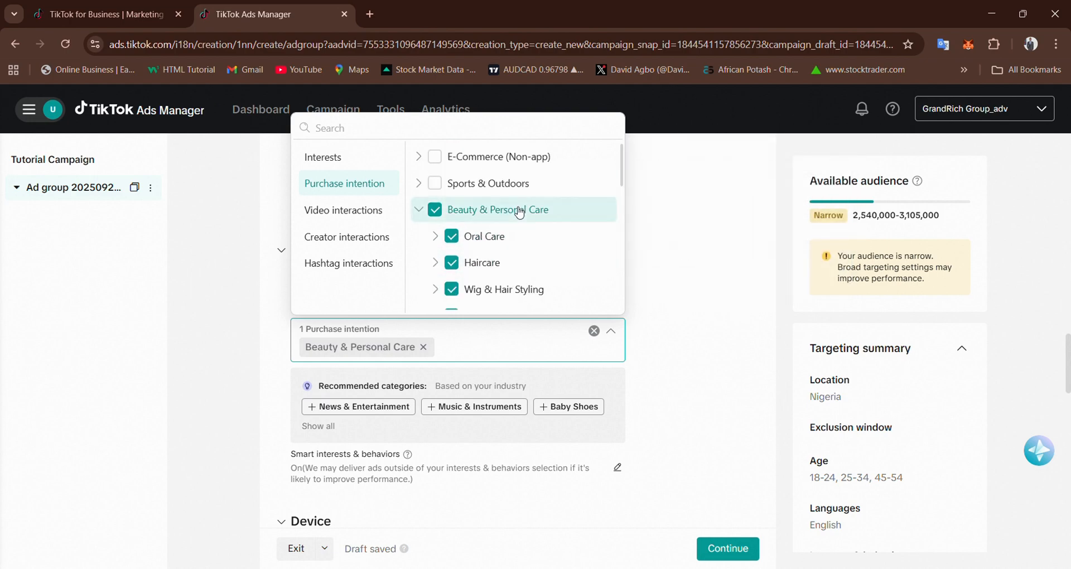
- Clear the Beauty & Personal Care purchase intention, select only its Skin Care subcategory and close the list
left_click(443, 214)
scroll(496, 262, "down", 1)
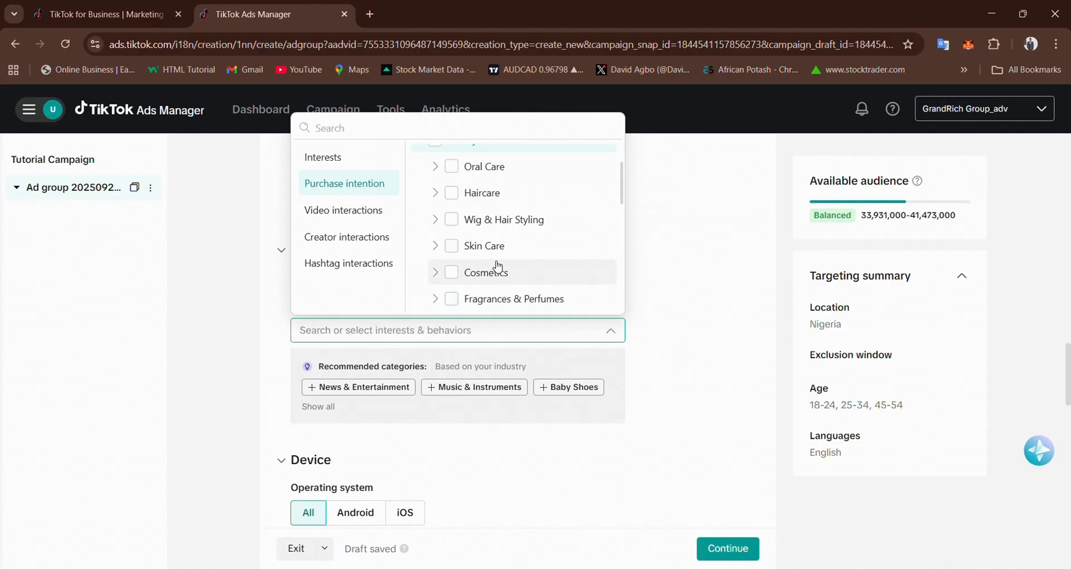
left_click(453, 247)
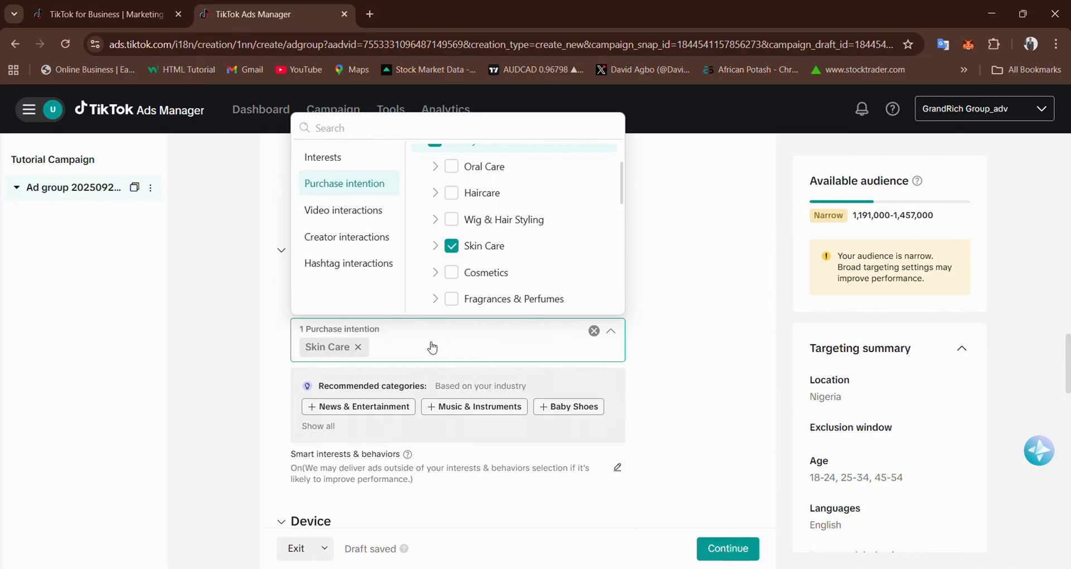
left_click(650, 289)
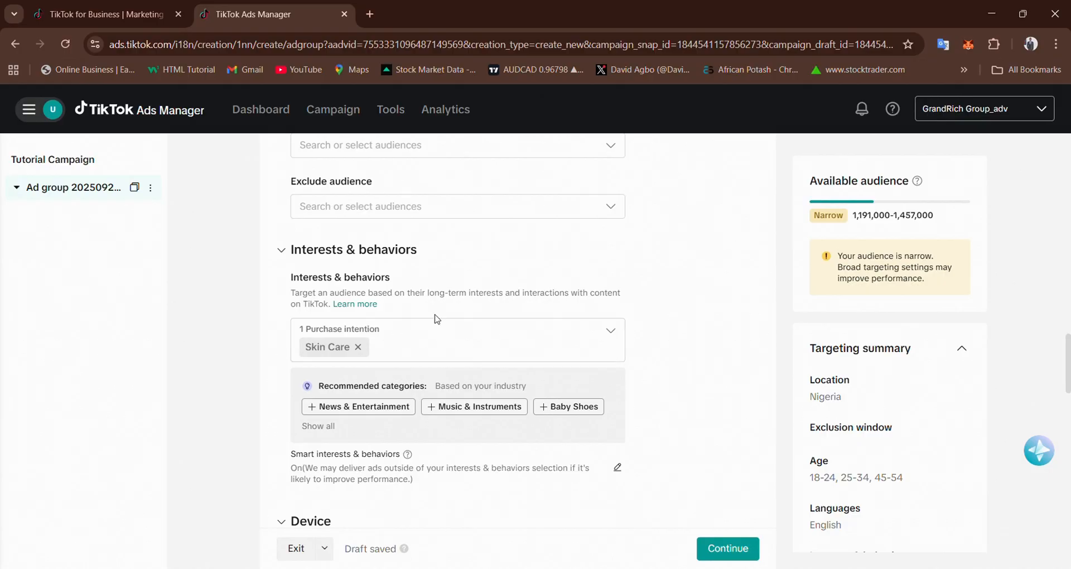
- Try Android as the ad group's target operating system and return it to All
scroll(429, 328, "down", 1)
scroll(429, 327, "down", 2)
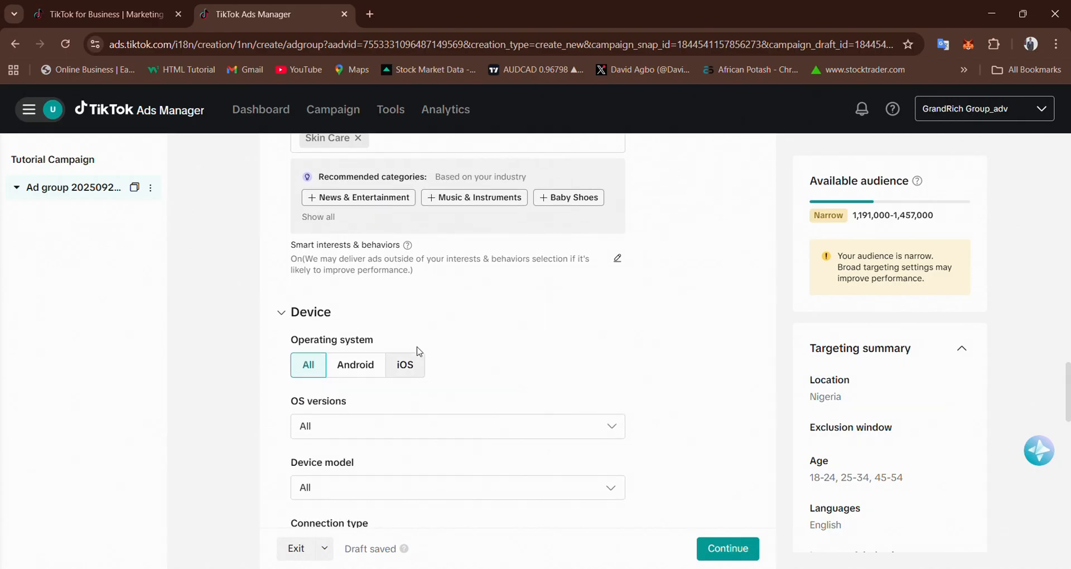
scroll(405, 342, "down", 1)
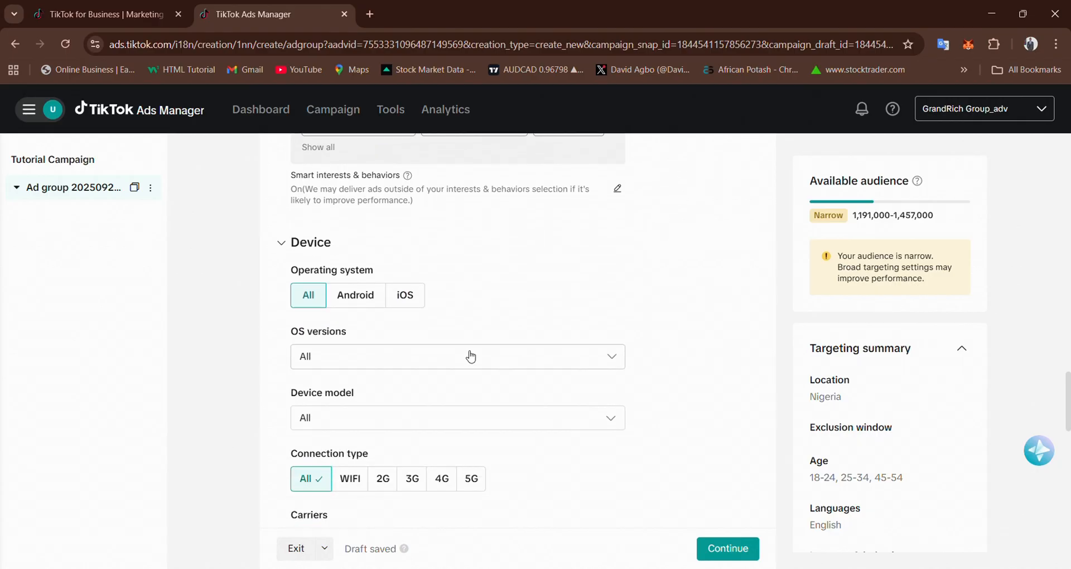
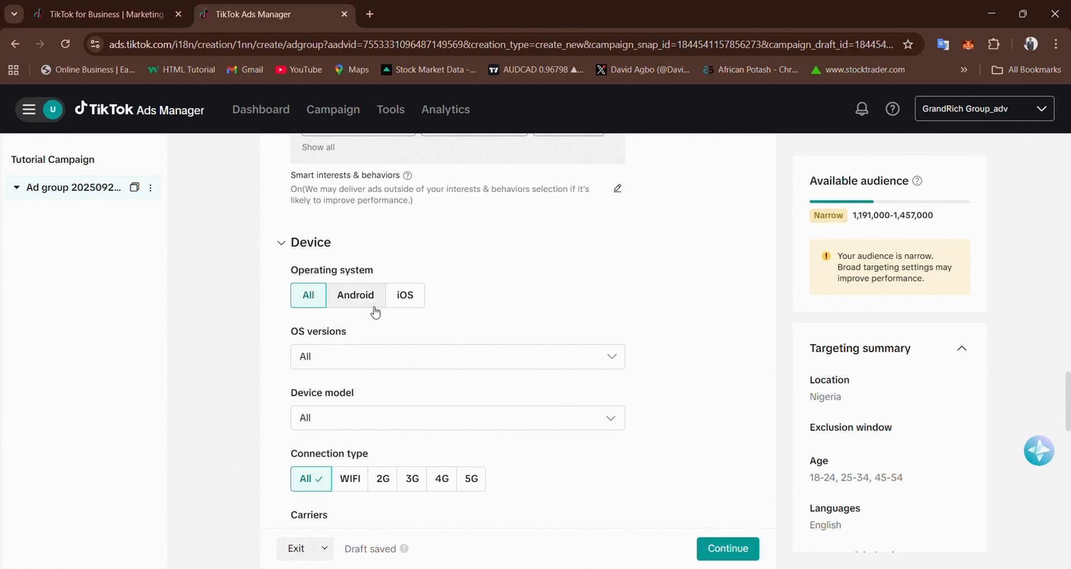
left_click(366, 300)
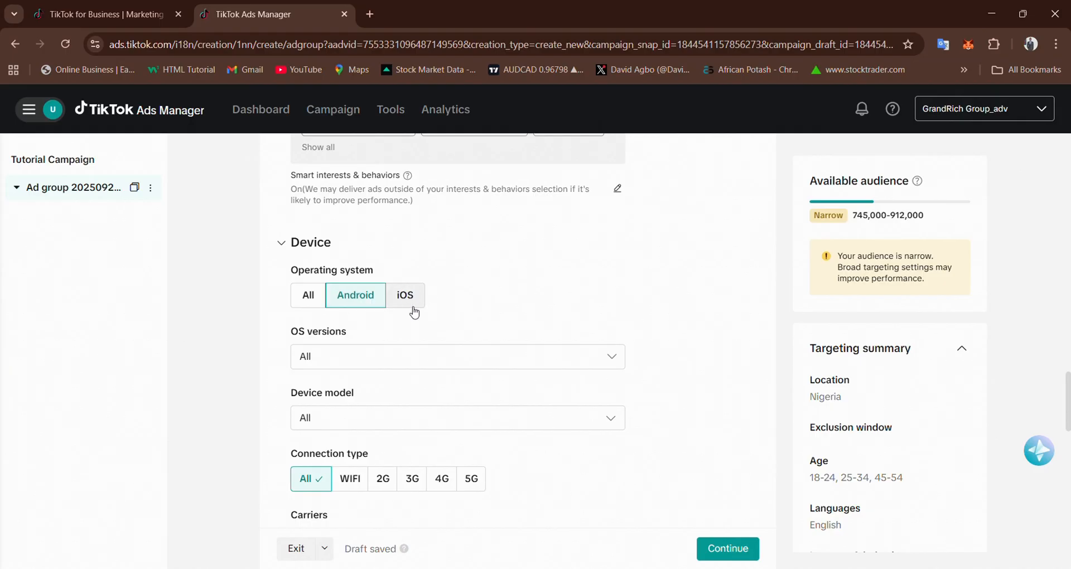
left_click(310, 300)
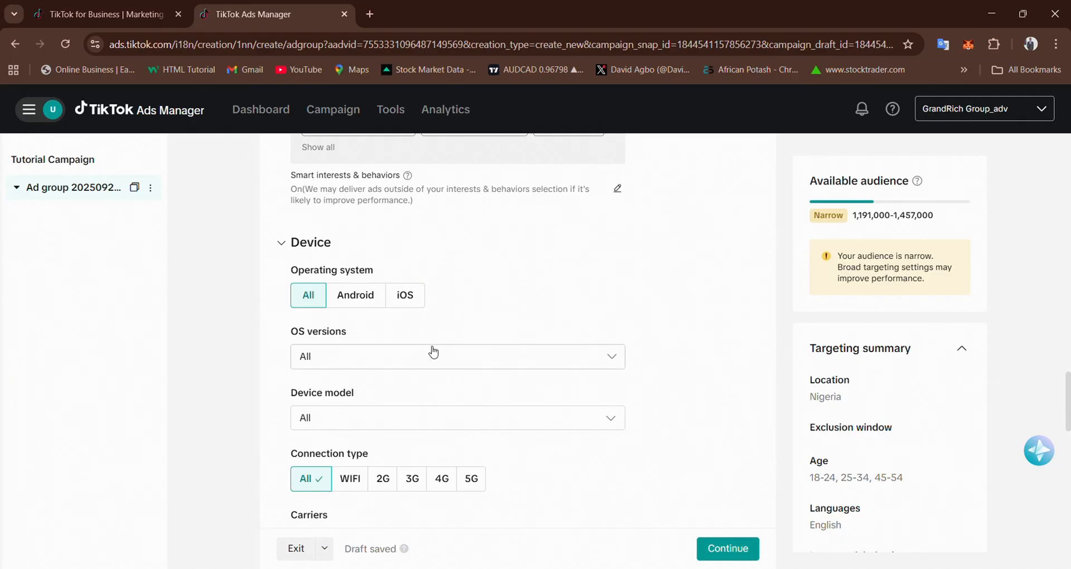
- Examine the Android and iOS versions offered for OS versions and keep All selected
left_click(412, 358)
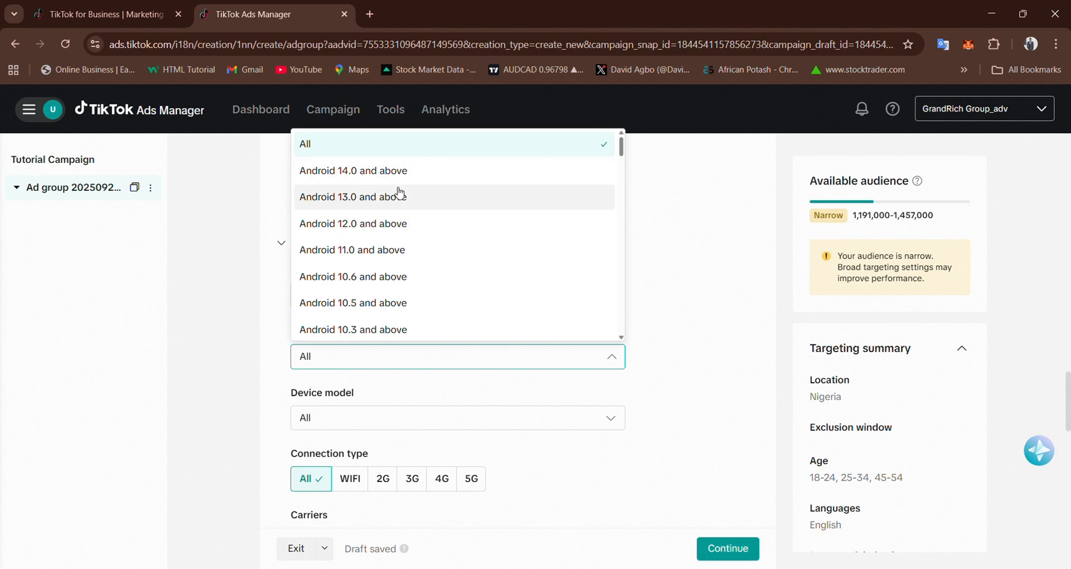
scroll(399, 193, "down", 15)
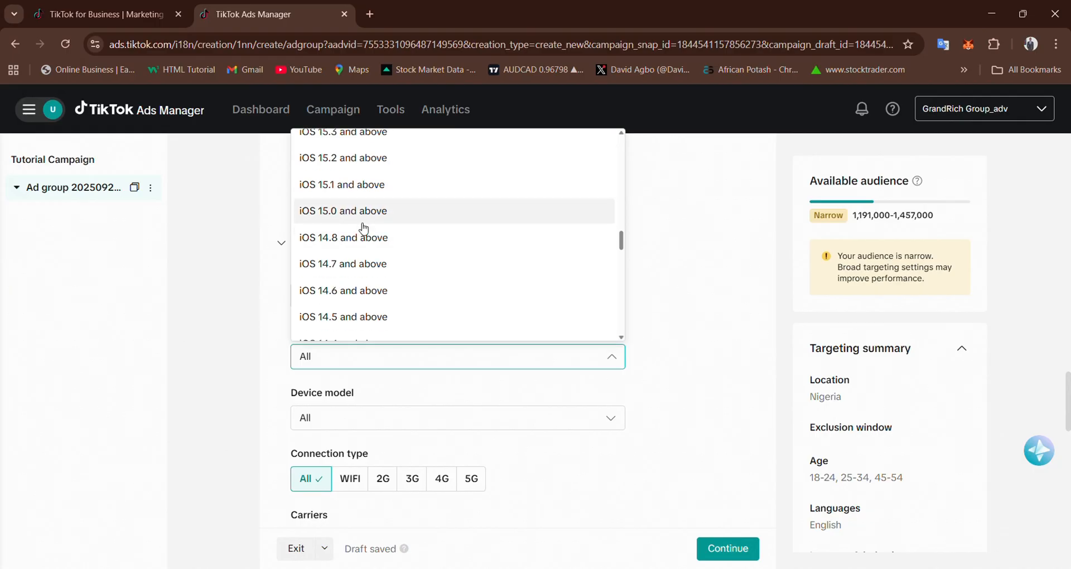
scroll(365, 232, "up", 15)
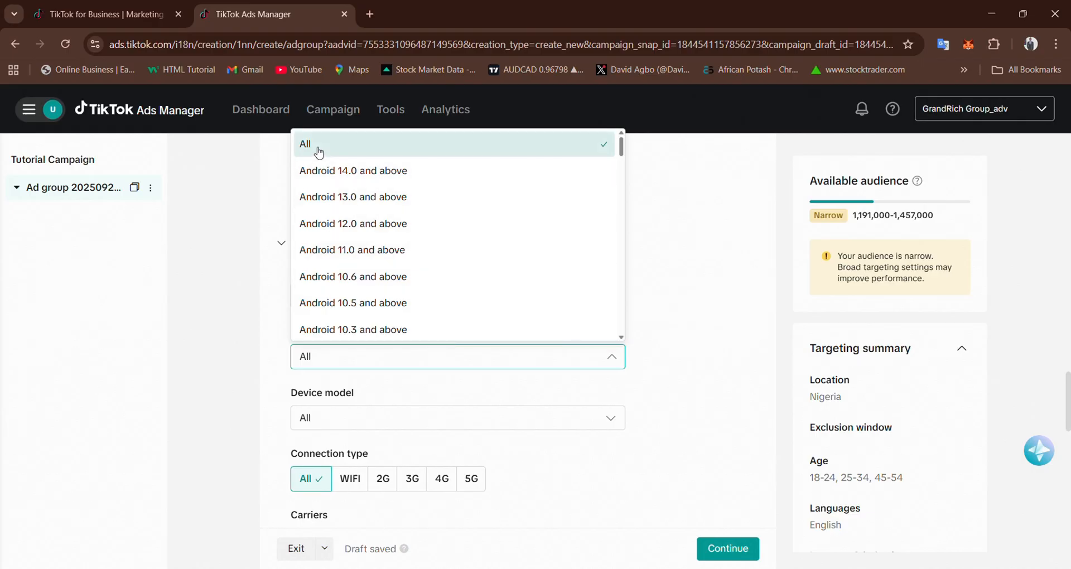
left_click(320, 149)
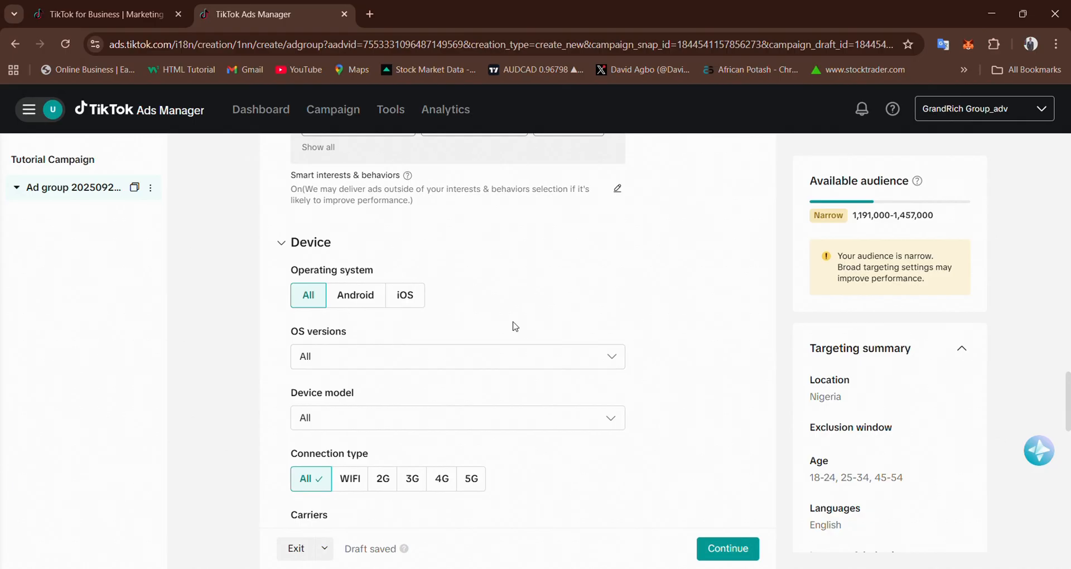
- Review the ad group's device model, connection type, carrier, internet provider and device price options, and its budget and schedule settings
scroll(508, 329, "down", 3)
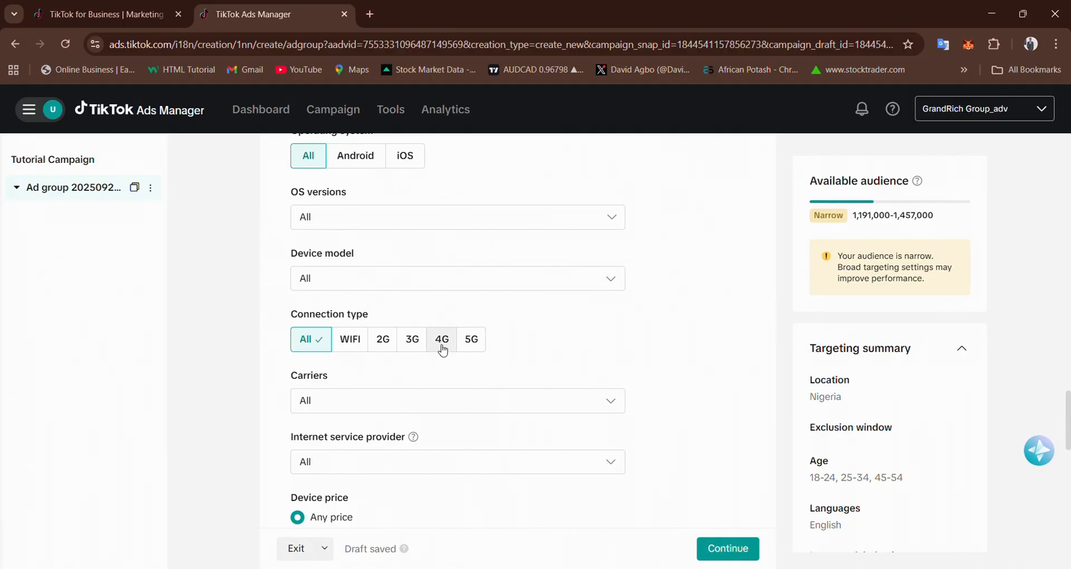
scroll(369, 406, "down", 1)
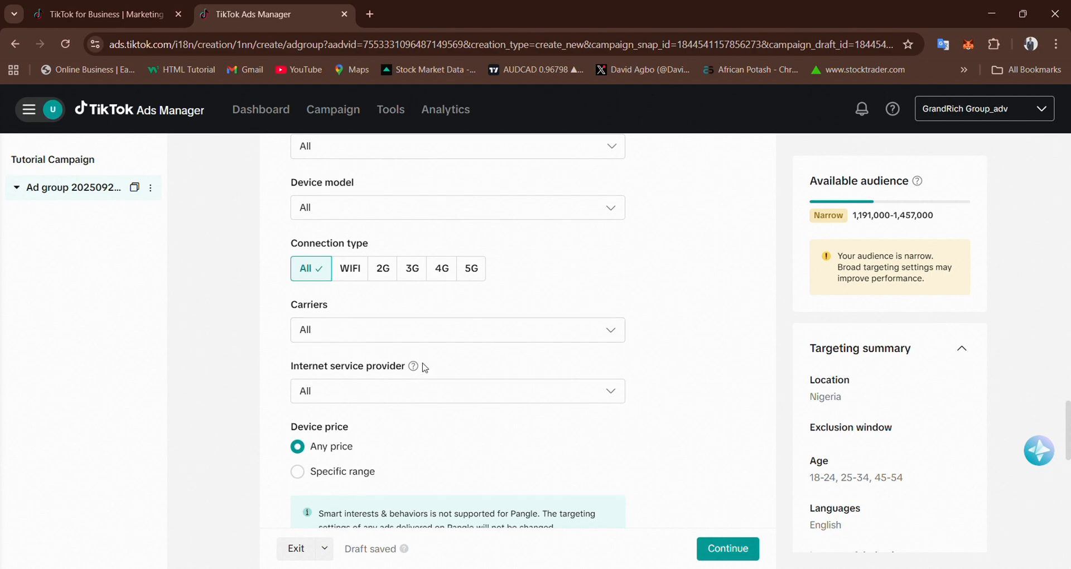
scroll(425, 367, "down", 5)
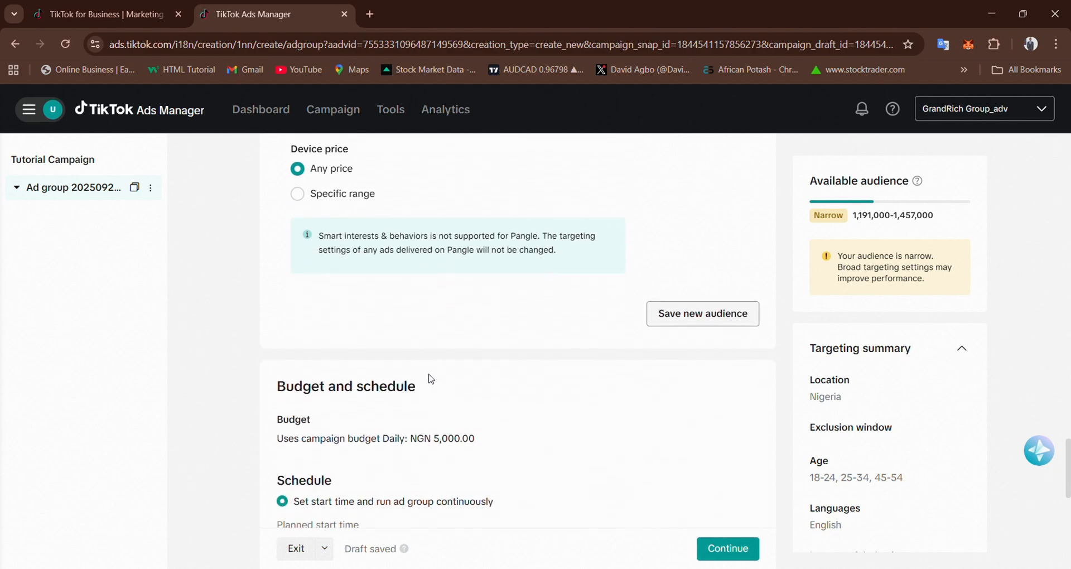
scroll(432, 371, "down", 2)
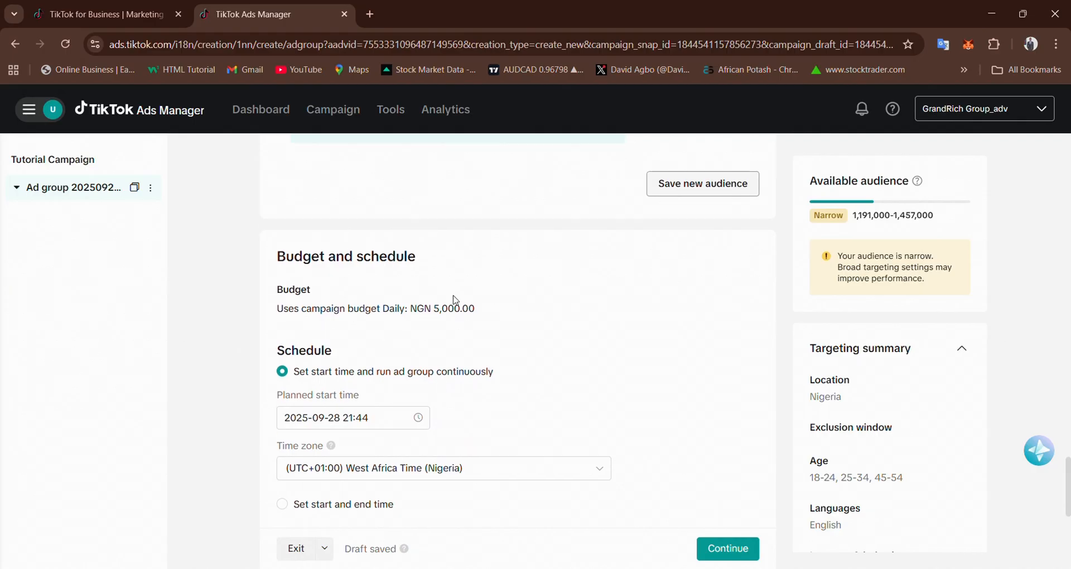
scroll(455, 300, "up", 3)
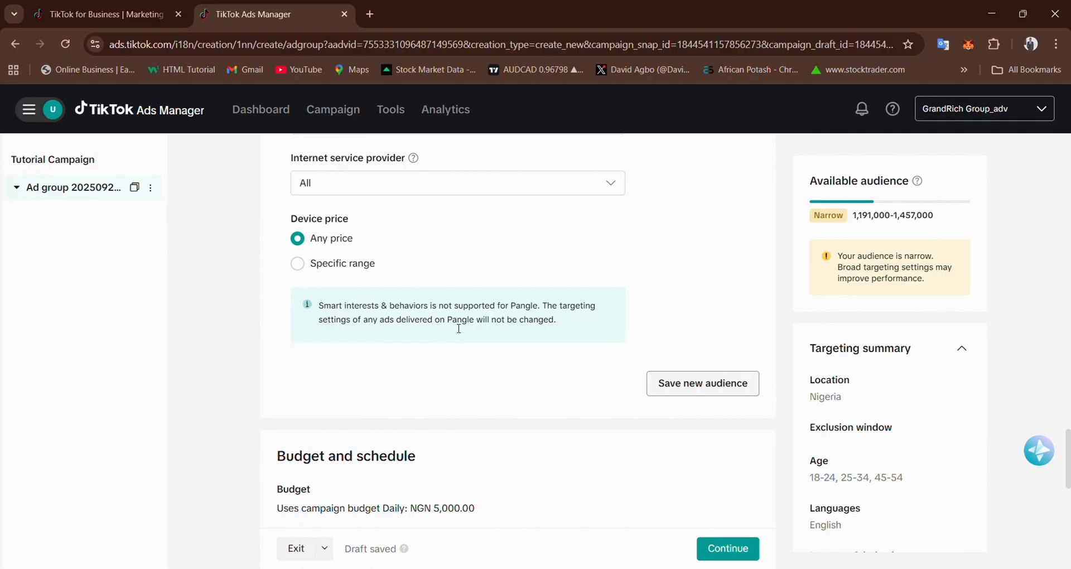
scroll(457, 326, "up", 6)
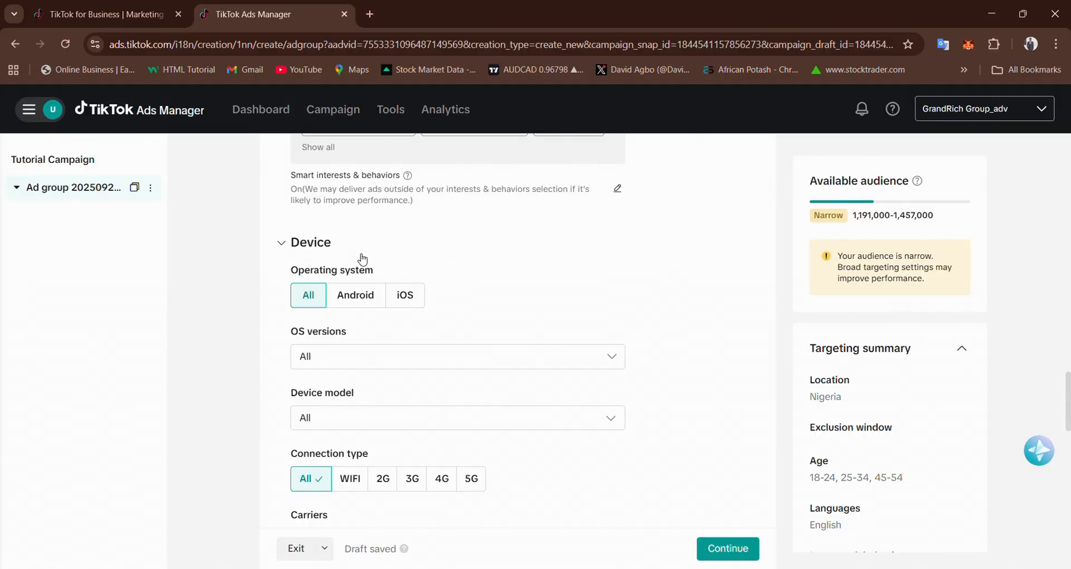
scroll(360, 340, "down", 1)
scroll(358, 348, "down", 2)
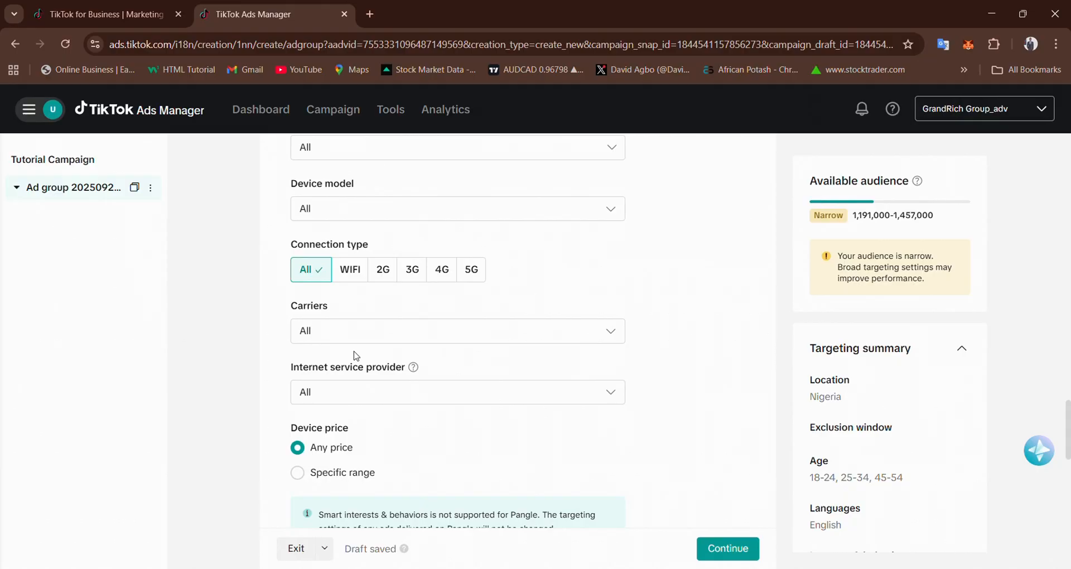
scroll(356, 355, "up", 4)
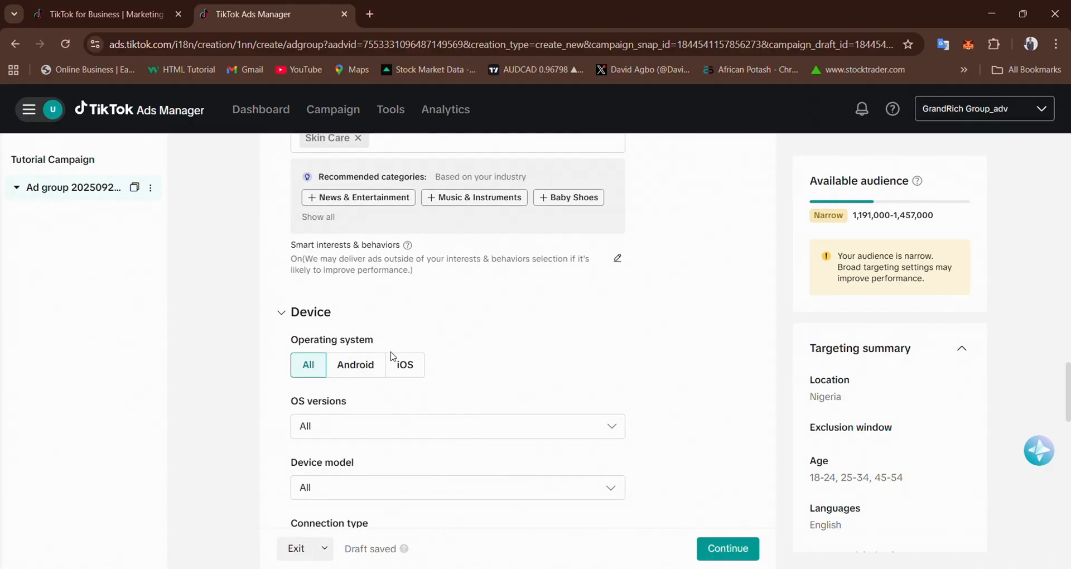
scroll(409, 390, "down", 2)
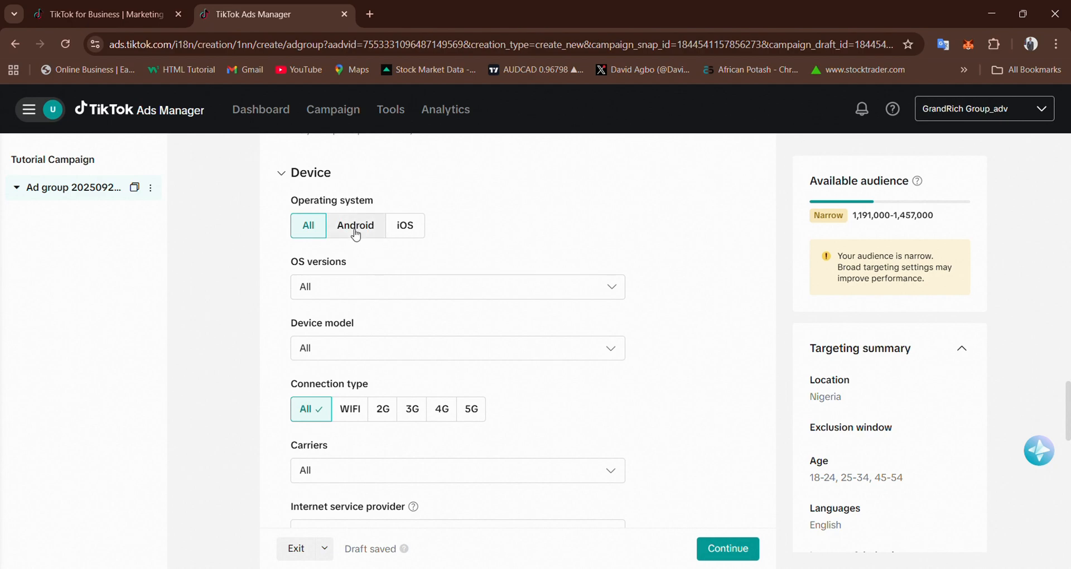
scroll(376, 309, "down", 5)
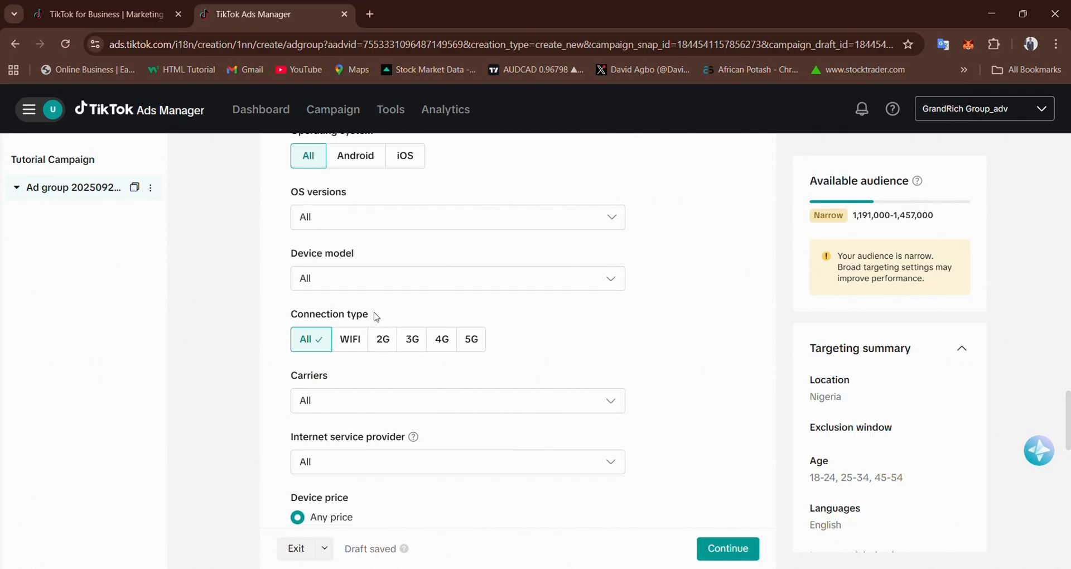
scroll(378, 337, "down", 6)
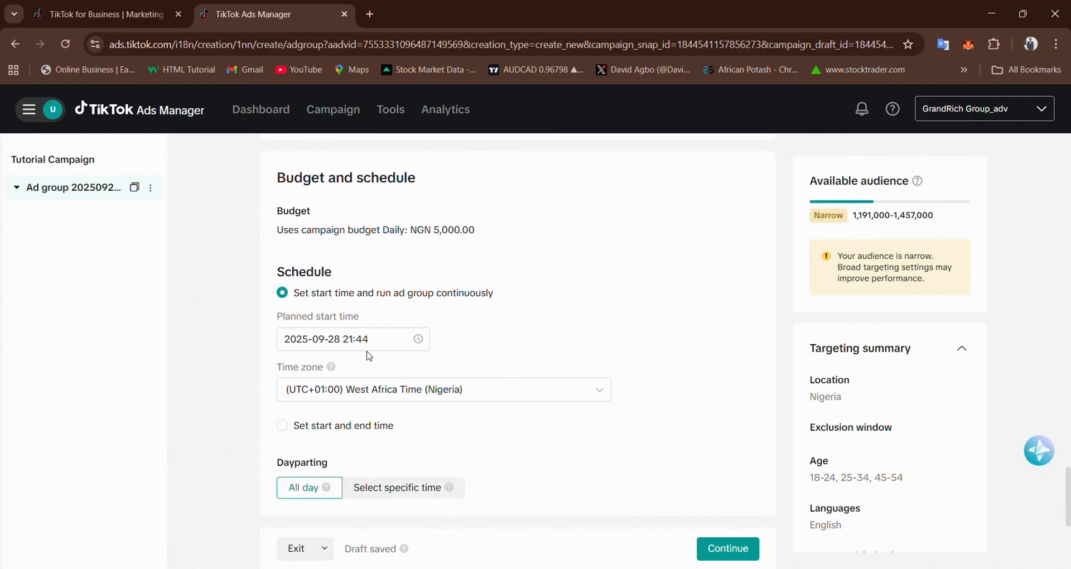
scroll(336, 306, "up", 1)
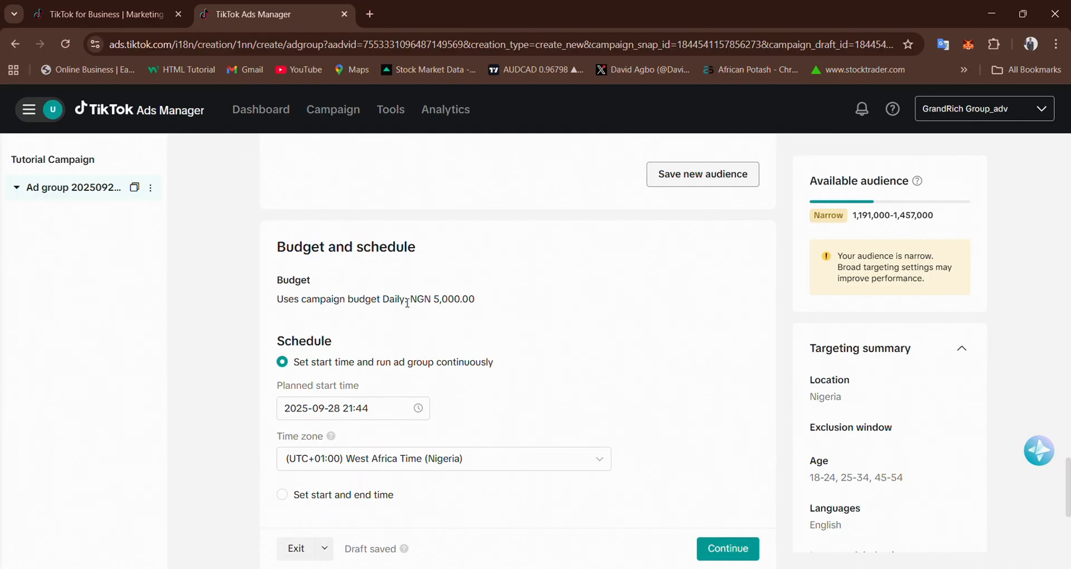
scroll(413, 298, "up", 4)
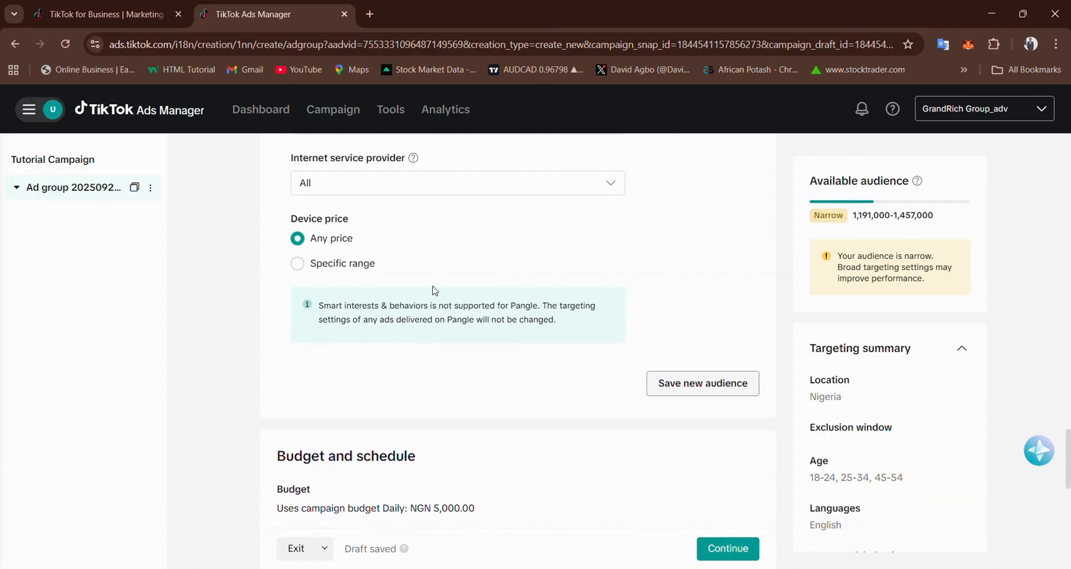
- Start a new saved audience from the ad group's current targeting settings and review the details it includes
scroll(390, 279, "up", 10)
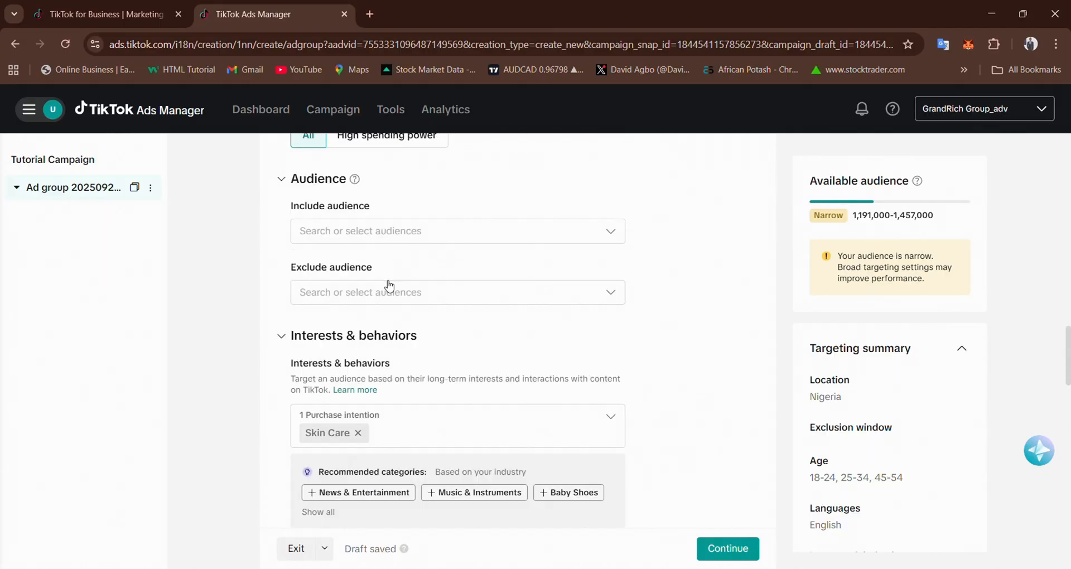
scroll(389, 273, "up", 4)
scroll(411, 306, "down", 20)
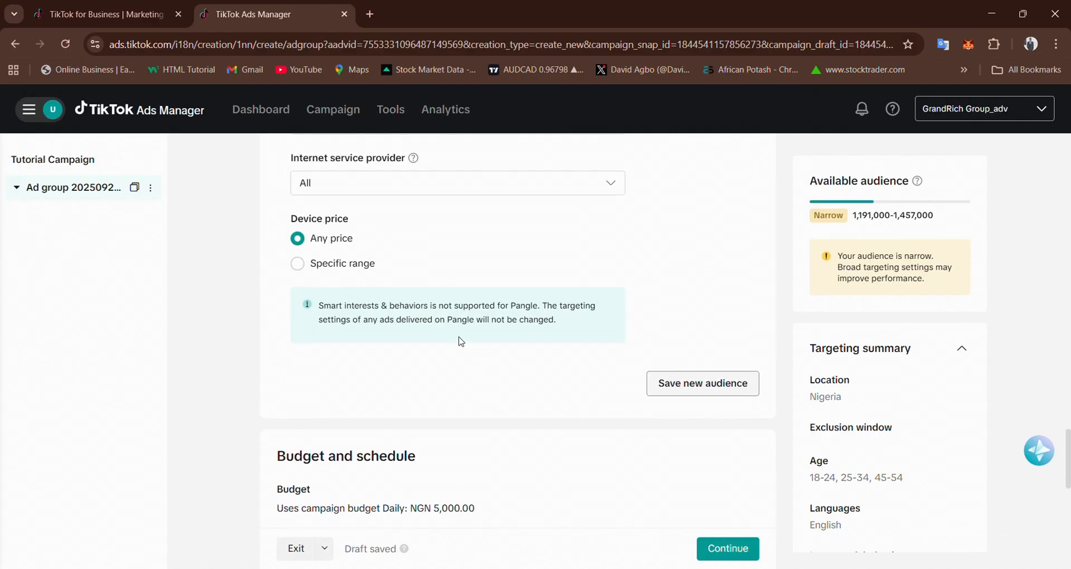
scroll(530, 343, "up", 3)
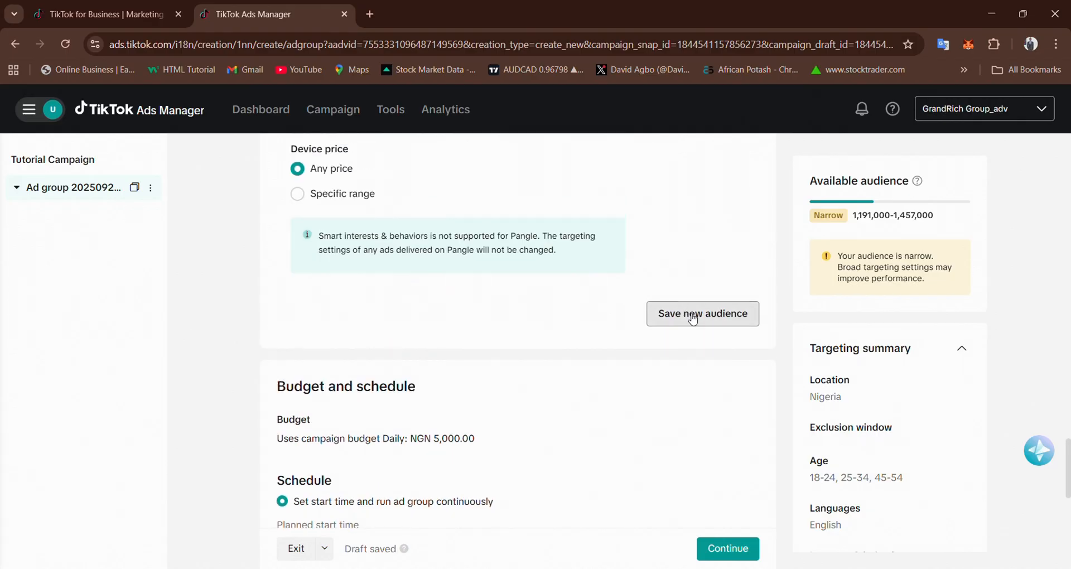
left_click(690, 313)
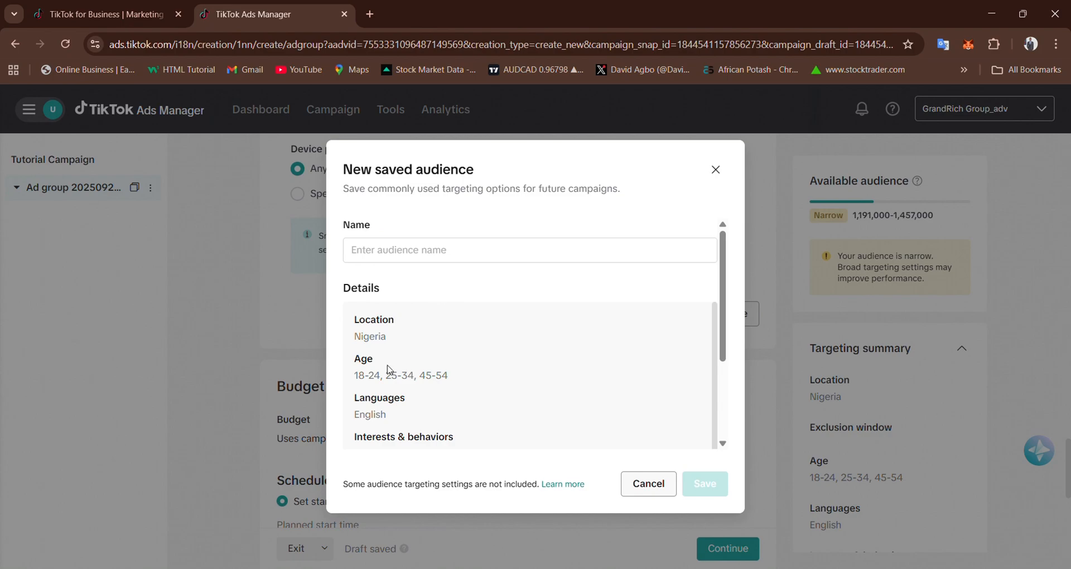
scroll(385, 371, "down", 1)
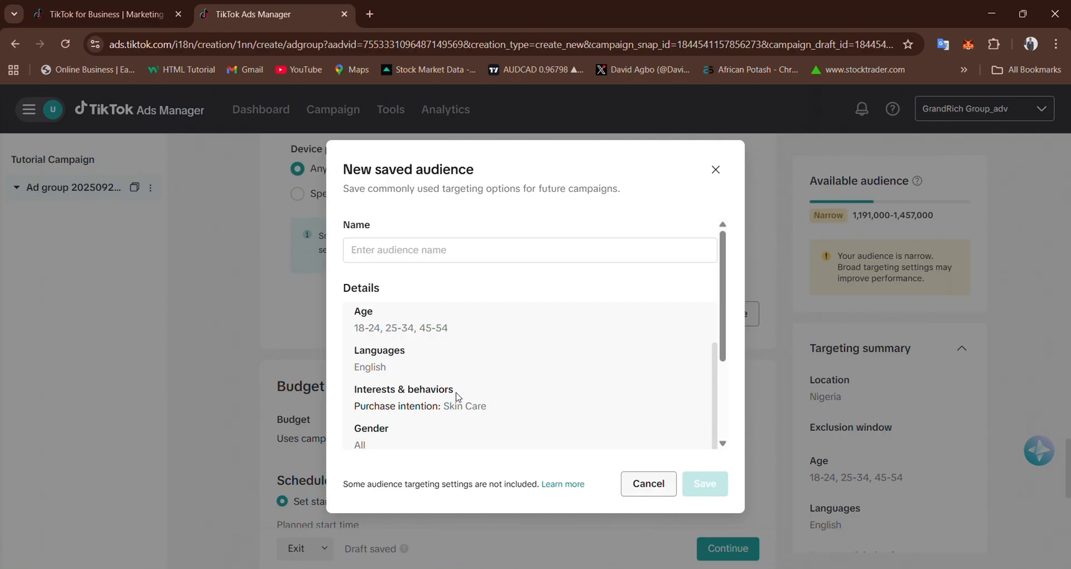
scroll(451, 416, "down", 1)
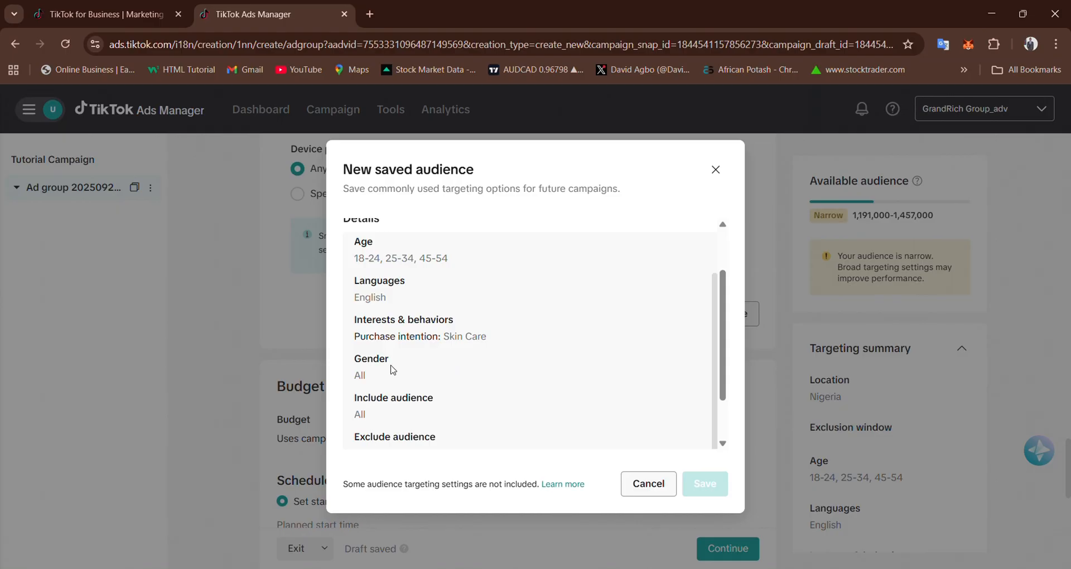
scroll(393, 369, "down", 1)
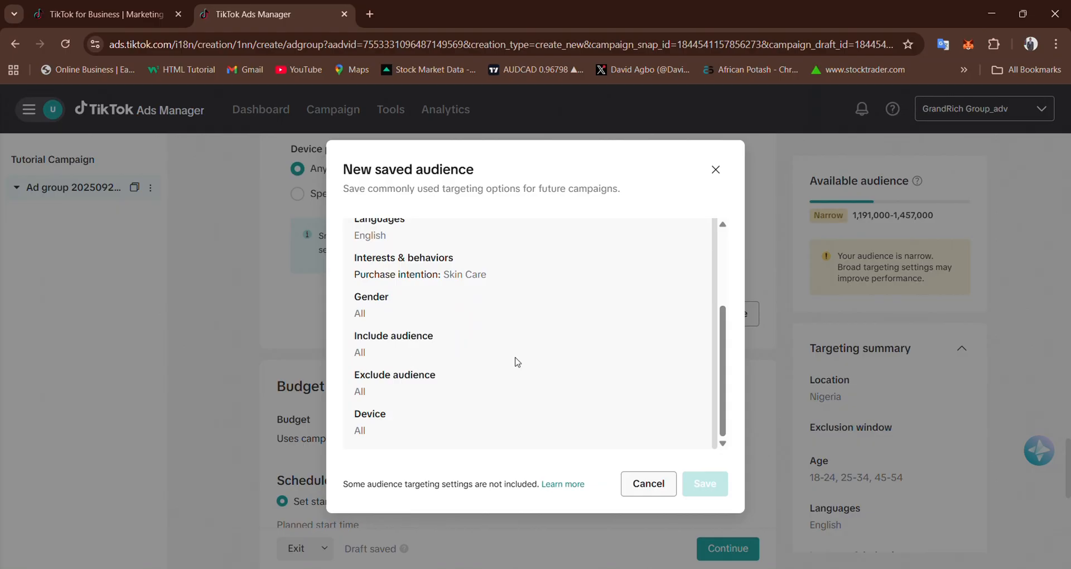
scroll(514, 361, "up", 1)
scroll(518, 363, "up", 3)
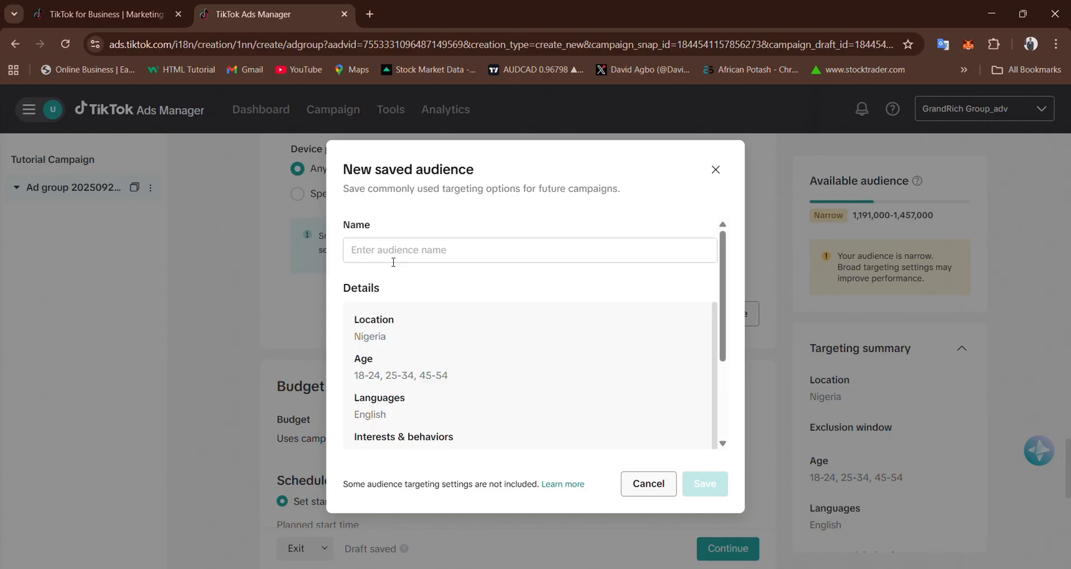
- Name the new saved audience "Tutorial Audience" and save it
left_click(393, 261)
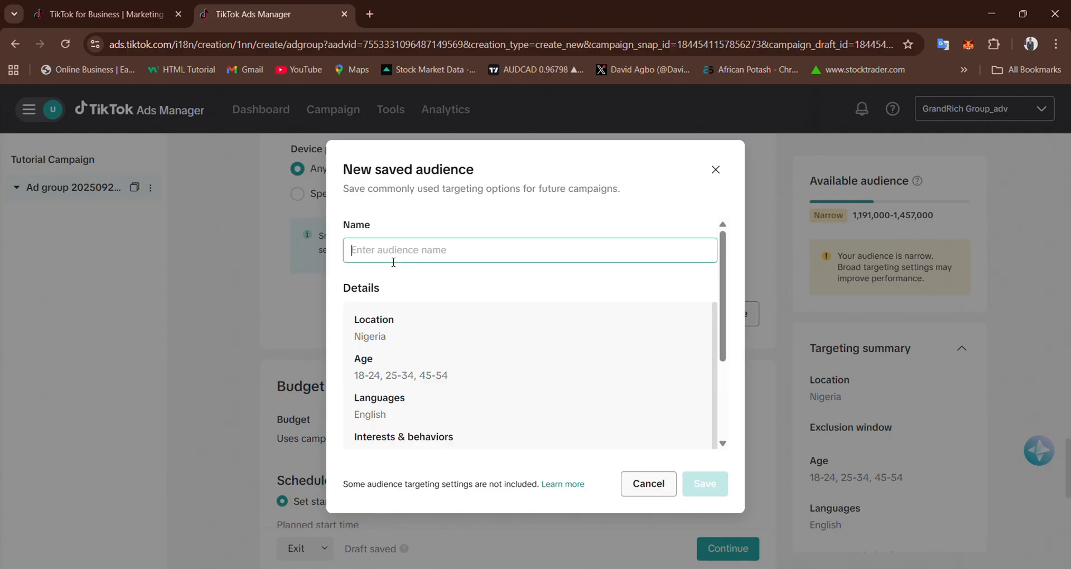
type("Tu")
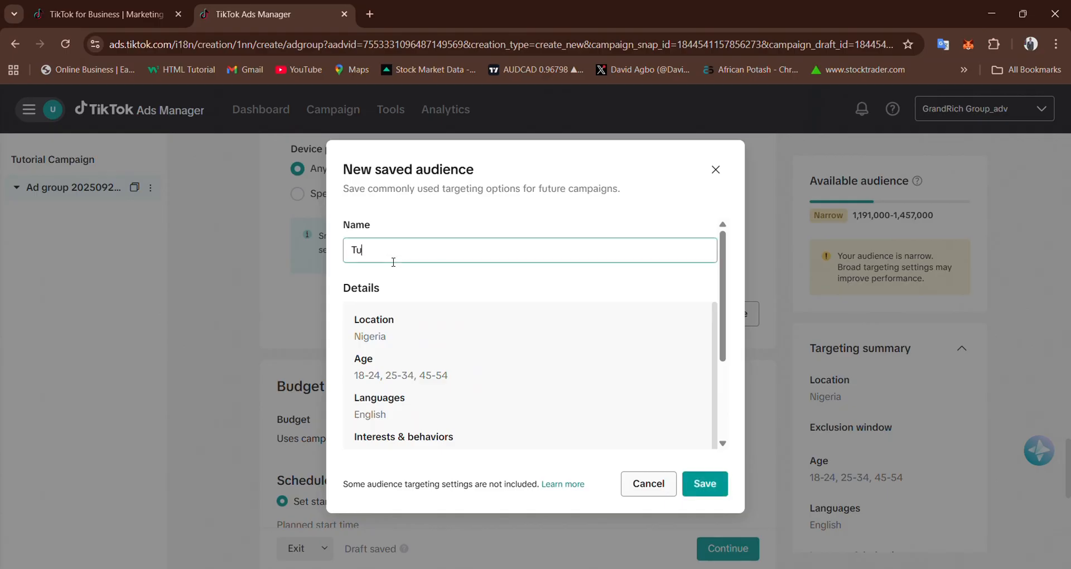
type("torial Audience")
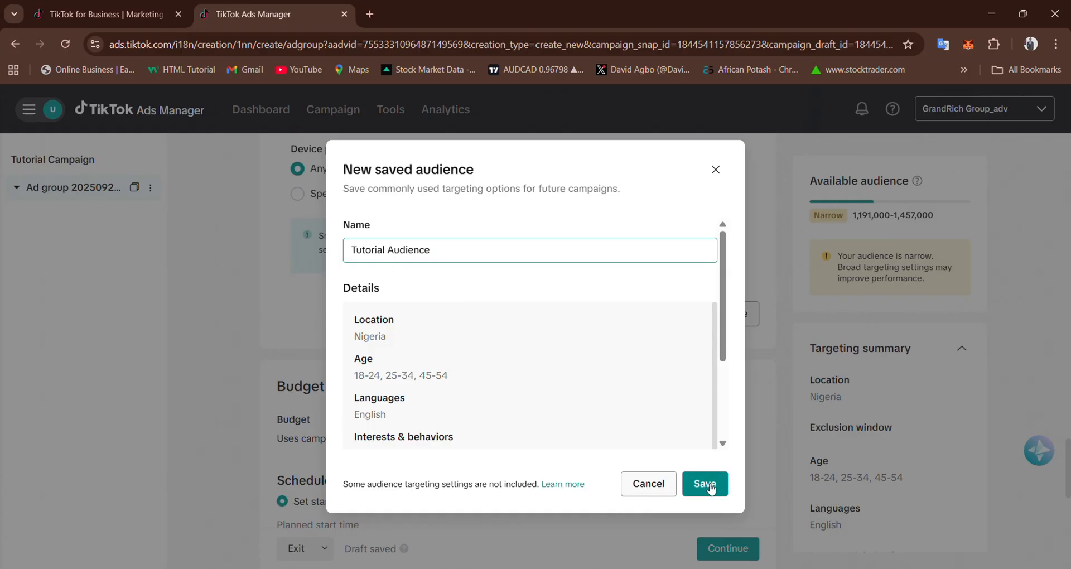
left_click(711, 489)
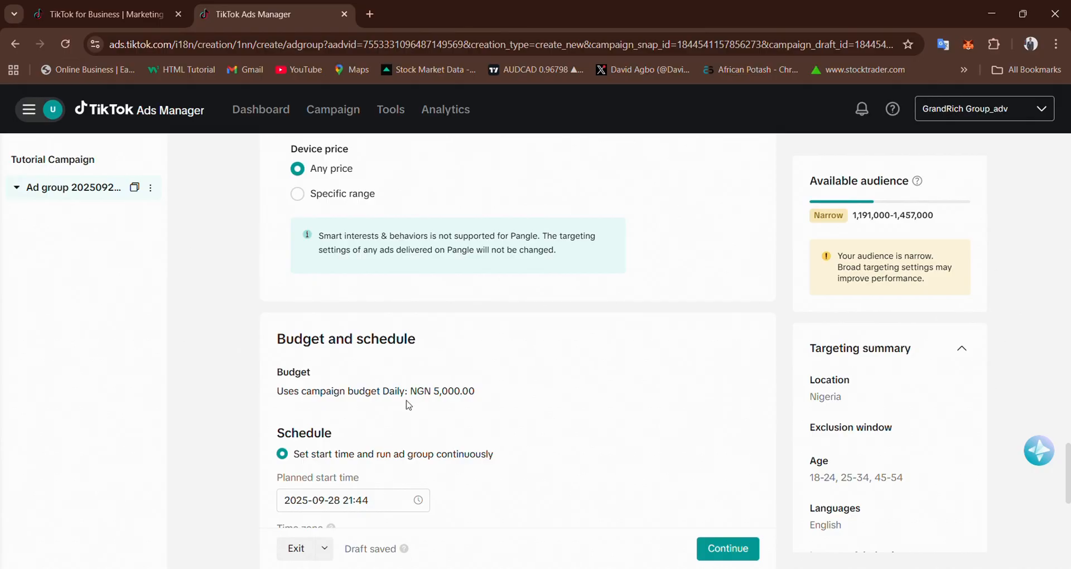
- Check the planned start time's calendar, try a schedule with start and end time, and return to running the ad group continuously
scroll(428, 417, "down", 1)
scroll(427, 417, "down", 2)
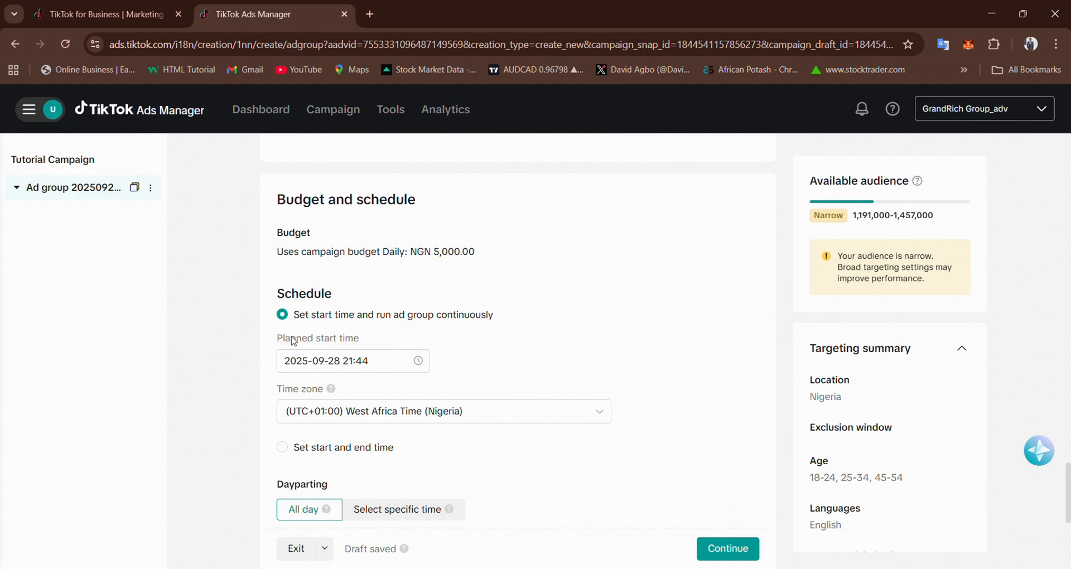
scroll(324, 349, "down", 3)
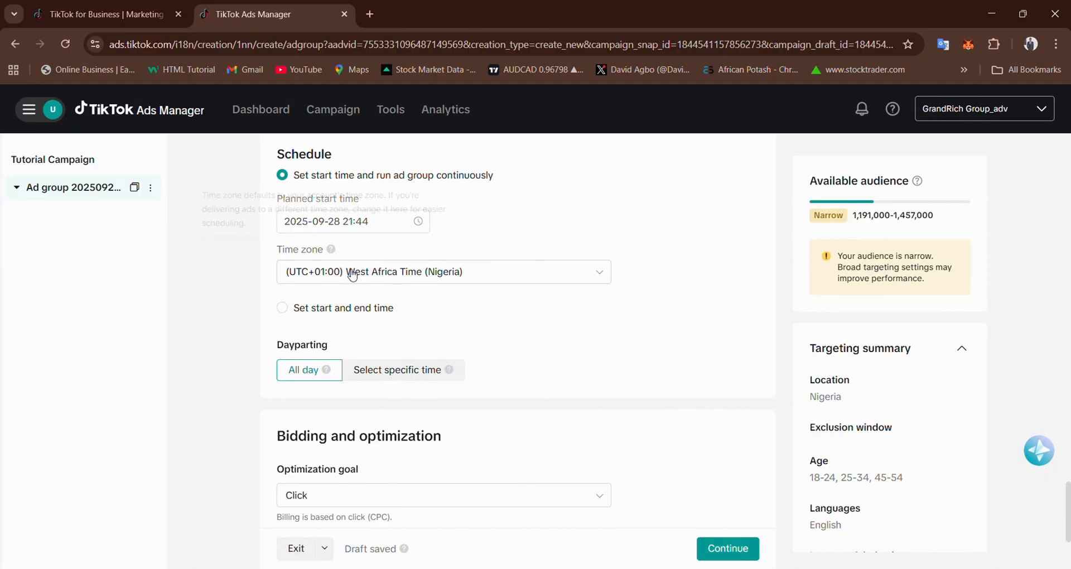
scroll(356, 282, "up", 3)
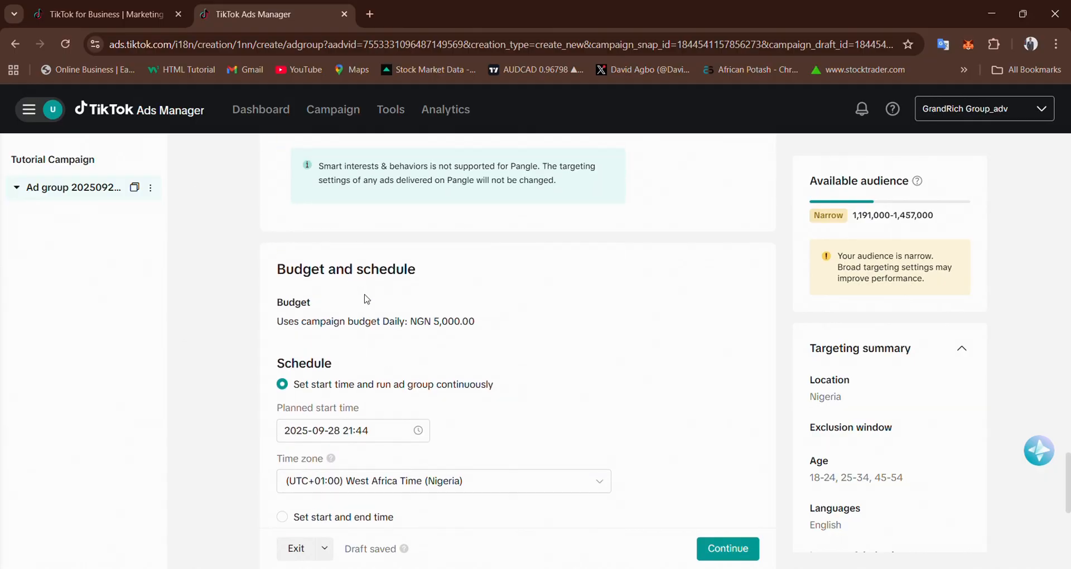
scroll(312, 370, "down", 1)
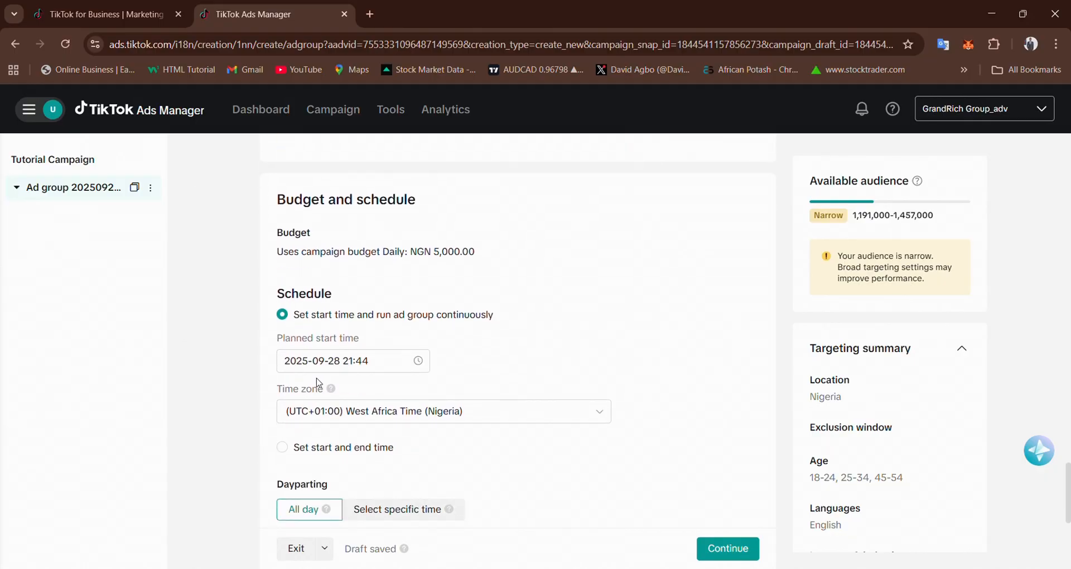
left_click(348, 364)
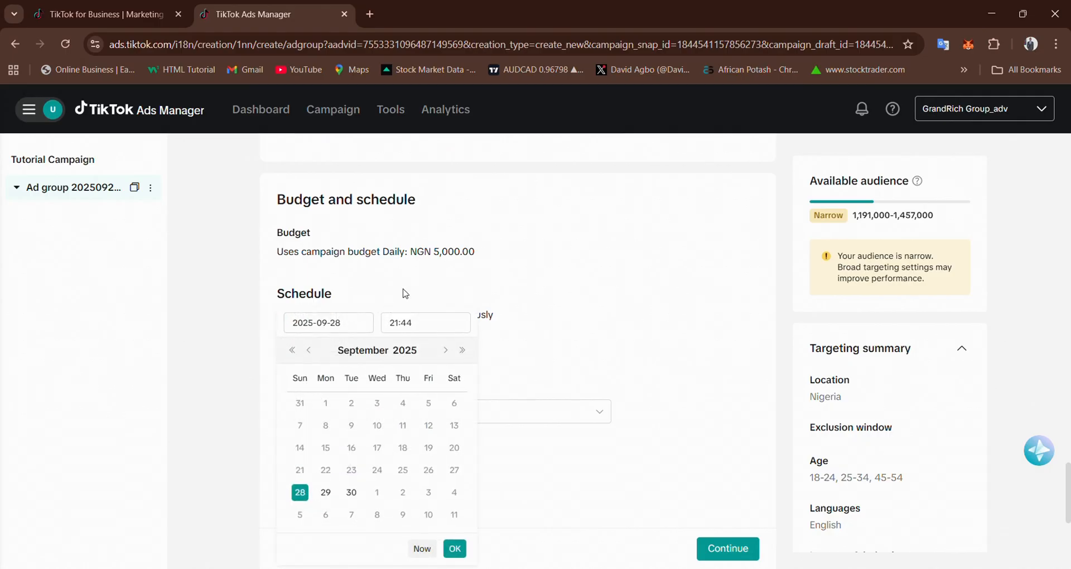
left_click(405, 293)
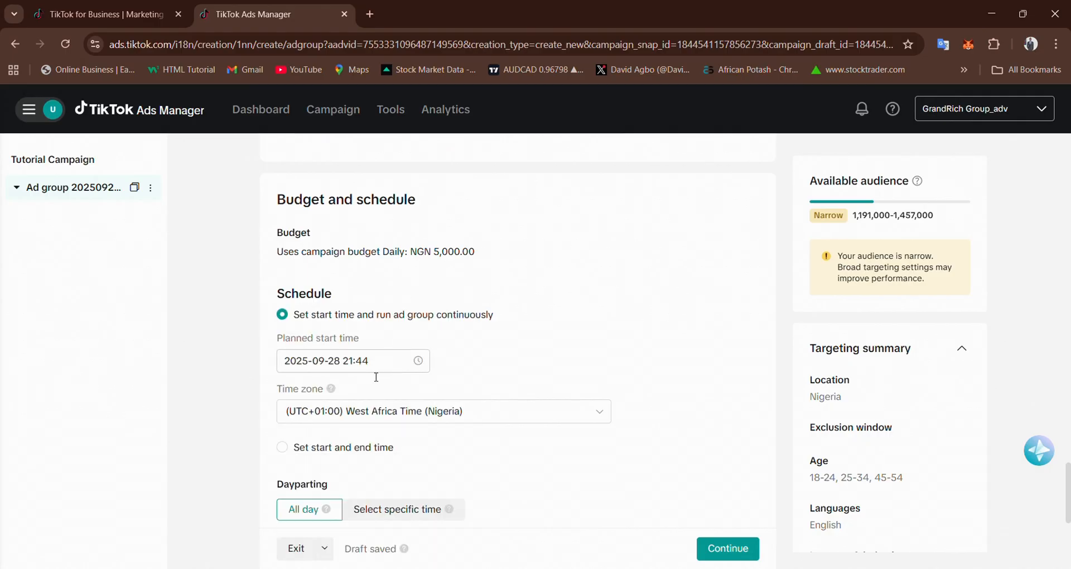
left_click(291, 455)
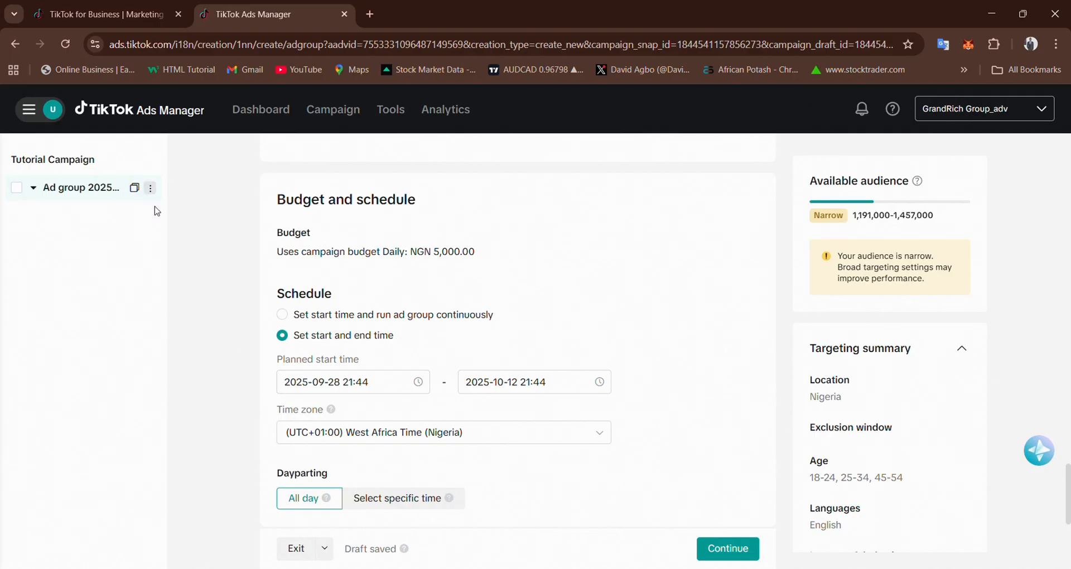
left_click(284, 315)
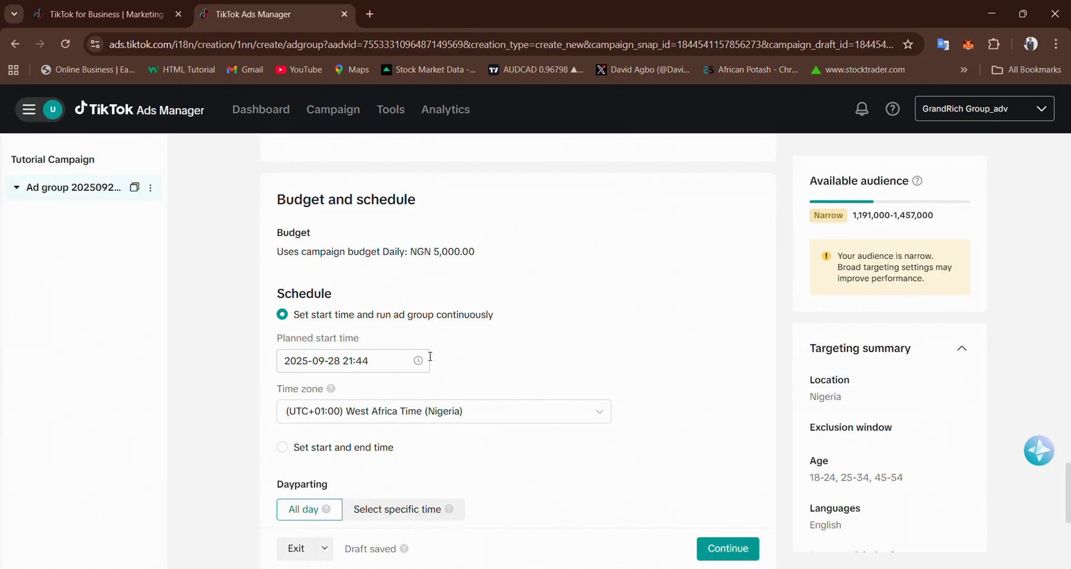
- Set the ad group's optimization goal to Landing page view
scroll(494, 357, "down", 1)
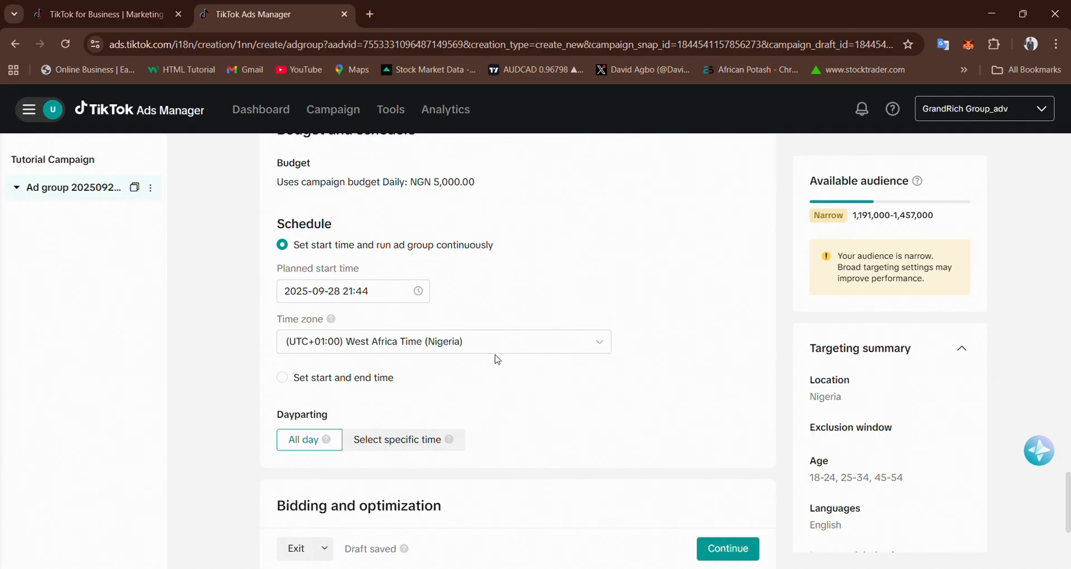
scroll(497, 359, "down", 1)
scroll(488, 377, "down", 2)
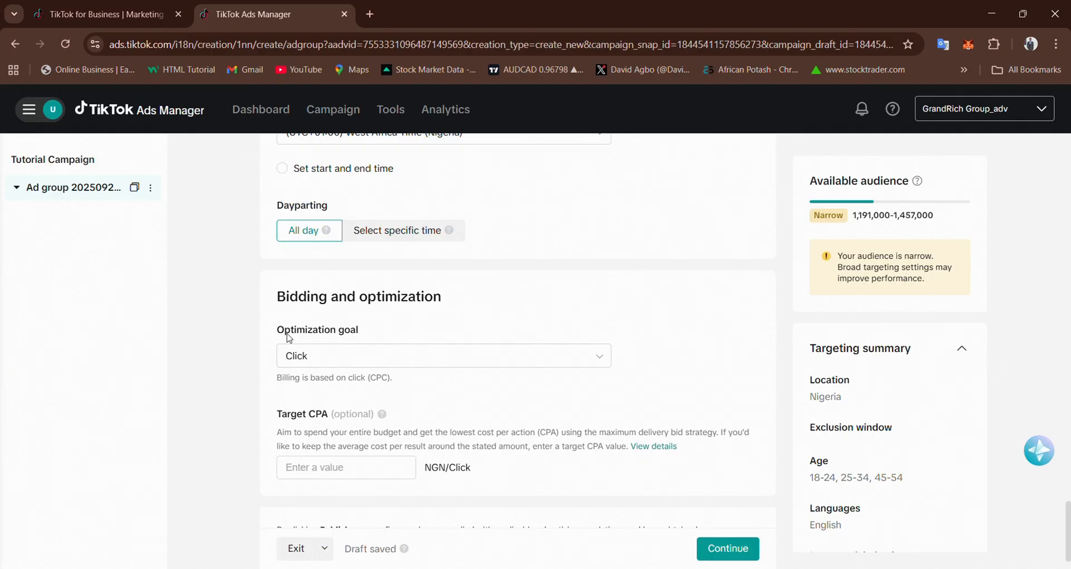
left_click(378, 366)
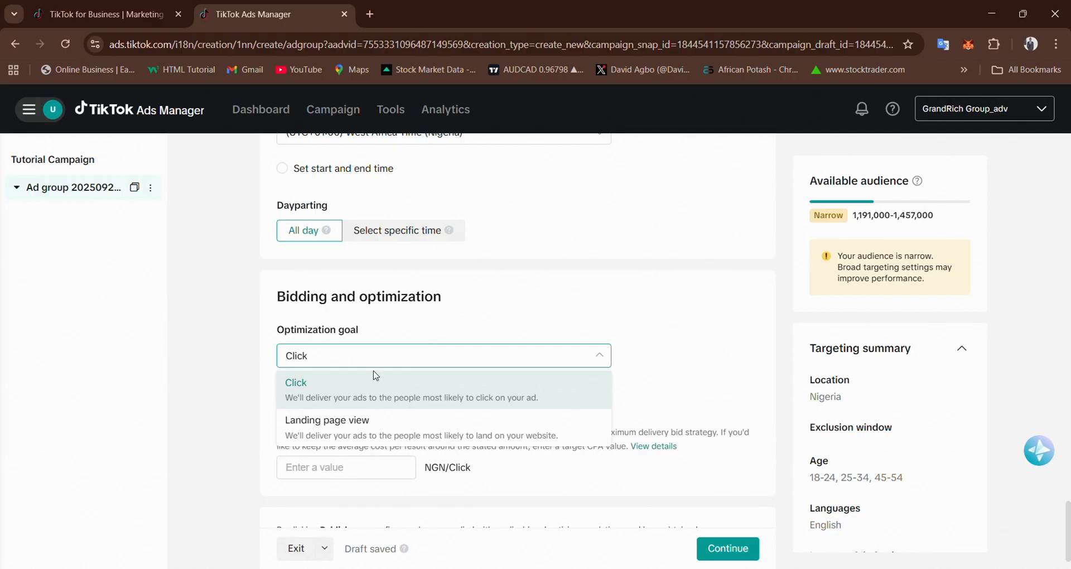
scroll(378, 373, "down", 1)
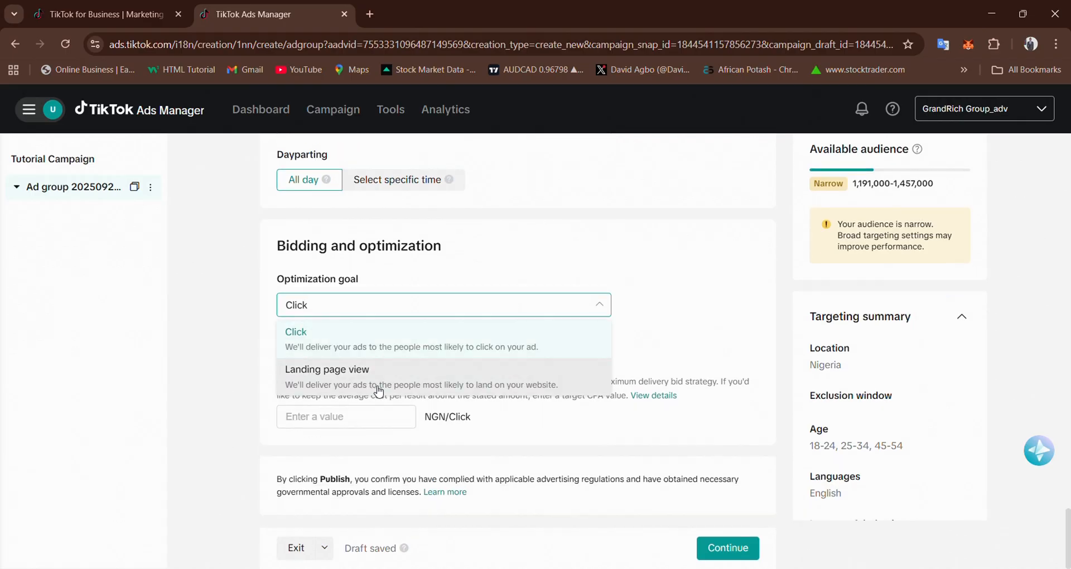
left_click(378, 389)
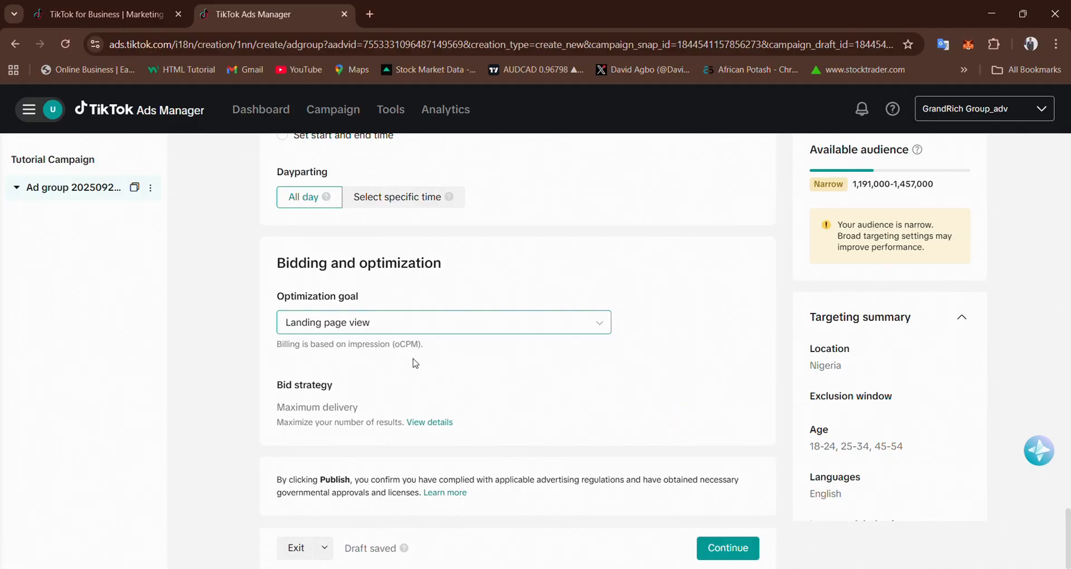
- Check the ad group settings once more and continue to the ad creation stage
scroll(469, 390, "up", 15)
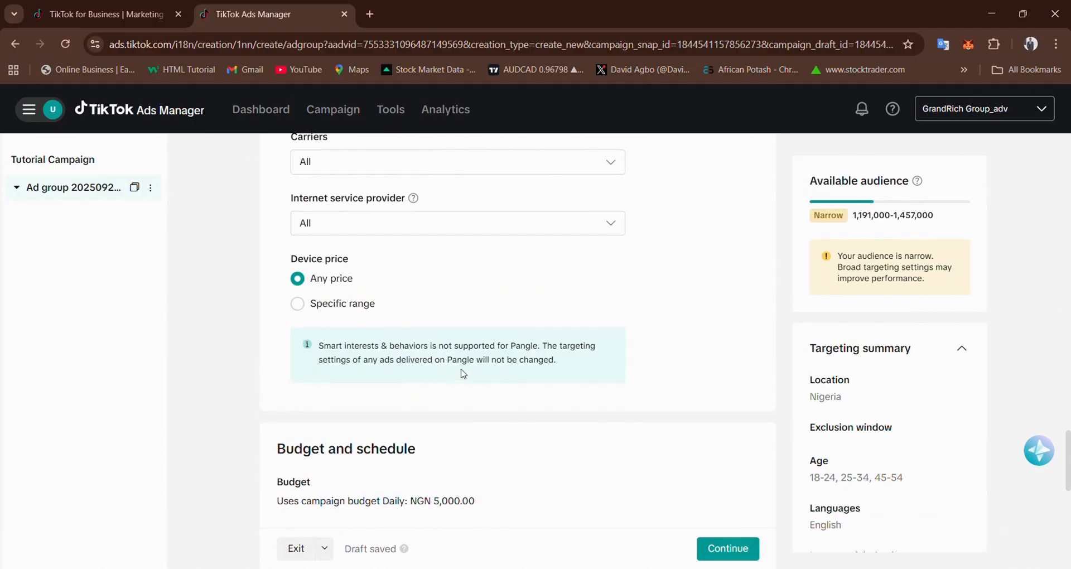
scroll(463, 374, "down", 15)
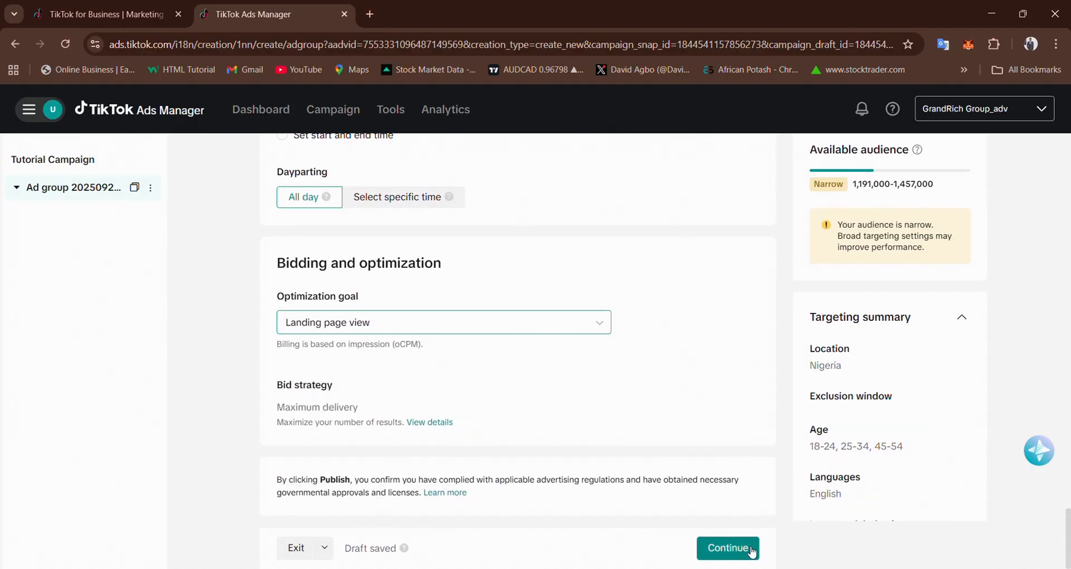
left_click(751, 552)
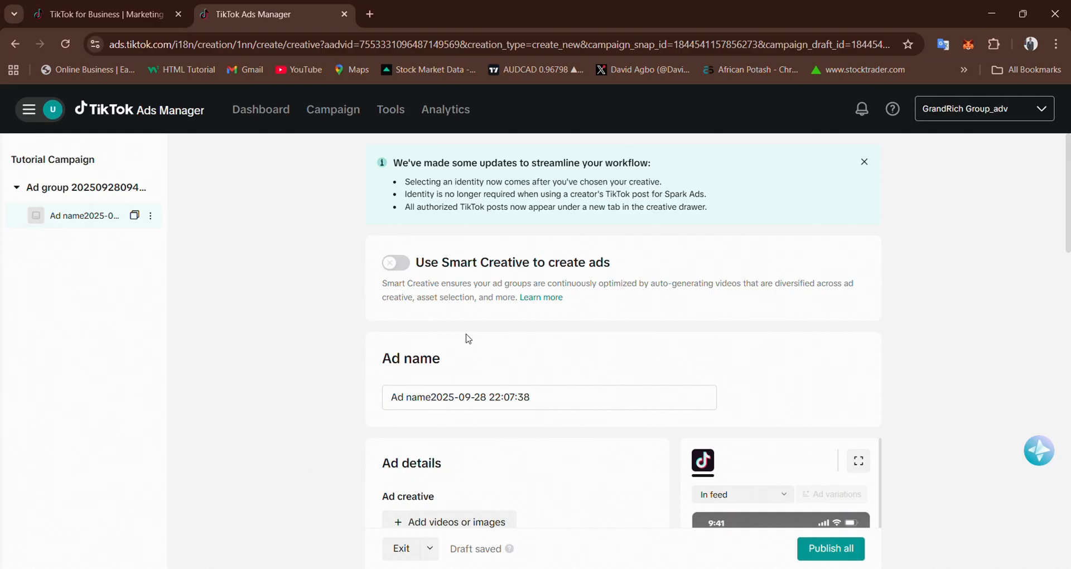
- Start adding videos or images to the ad's creative and view the TikTok posts source
scroll(468, 338, "down", 1)
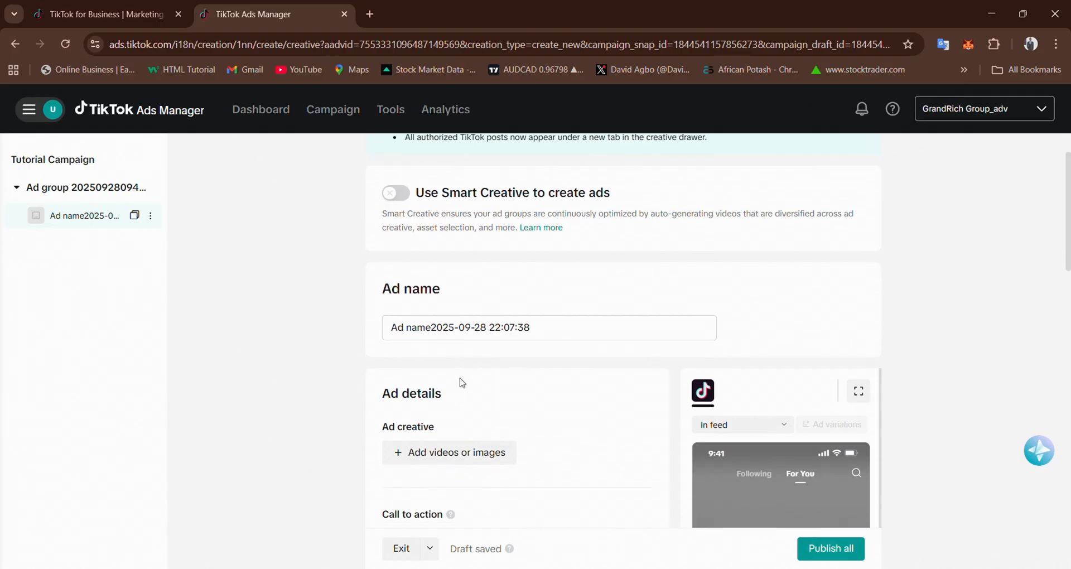
left_click(464, 330)
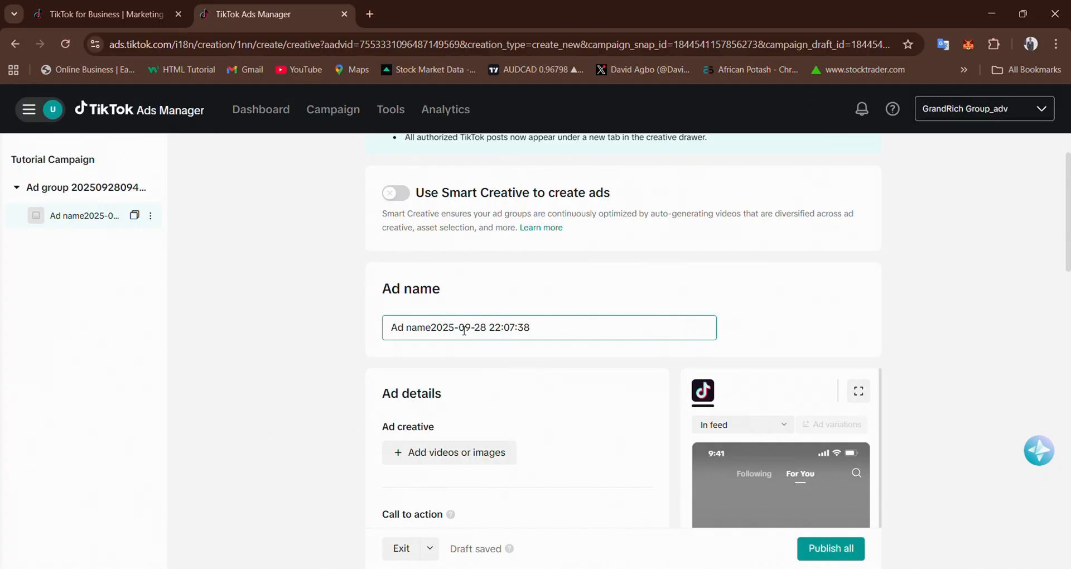
scroll(464, 330, "down", 2)
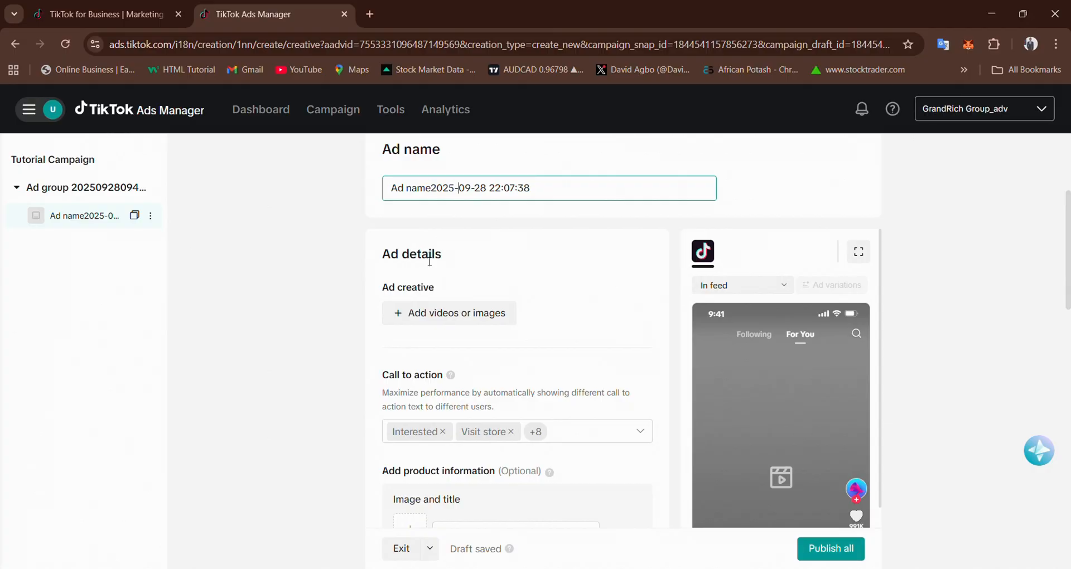
left_click(440, 323)
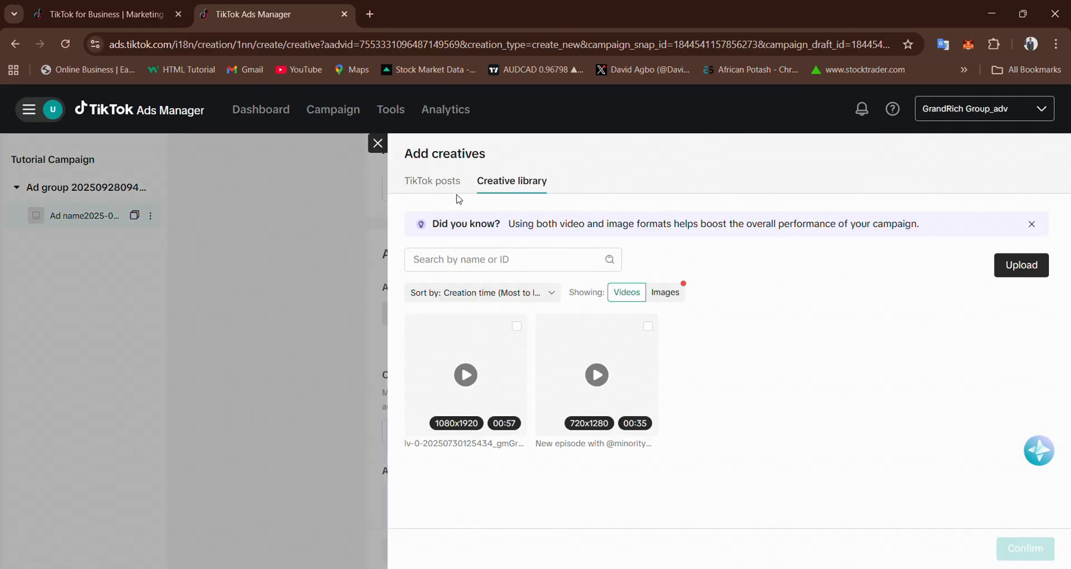
left_click(433, 182)
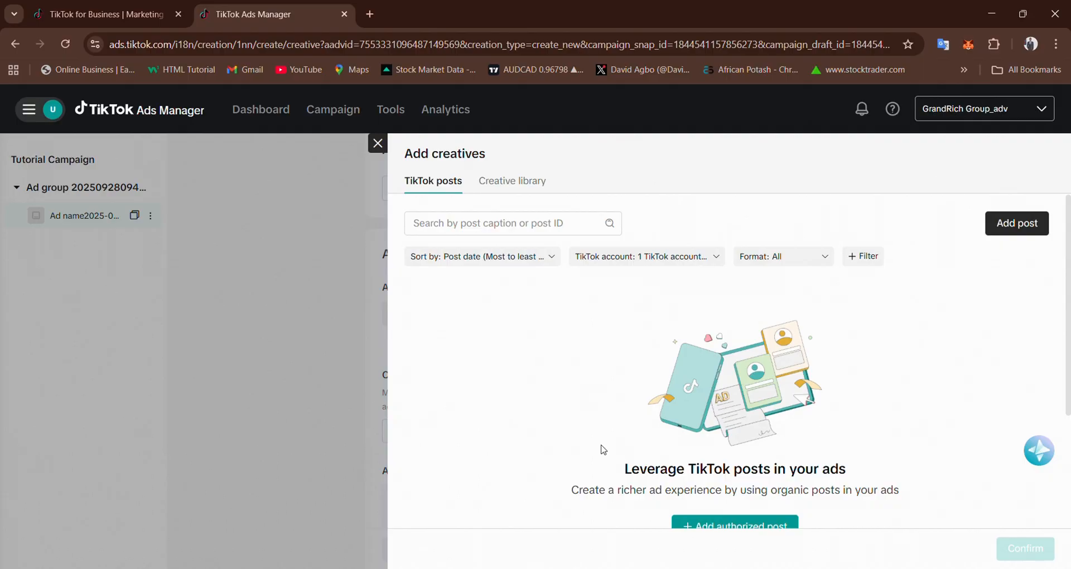
scroll(603, 409, "down", 1)
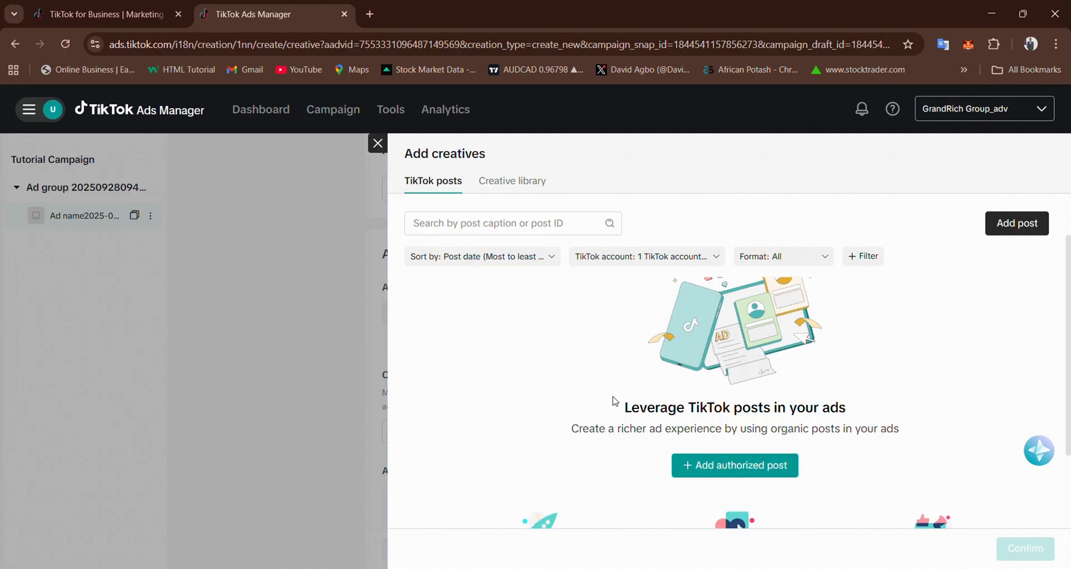
scroll(619, 410, "up", 1)
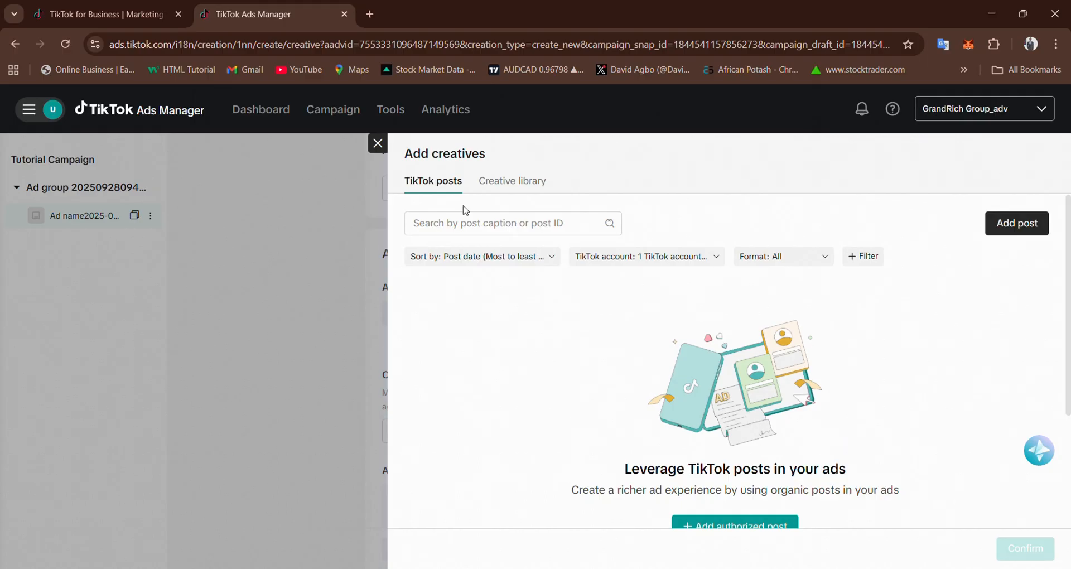
- Check the upload option in the creative library and add the 57-second 1080x1920 library video as the ad's creative
left_click(513, 187)
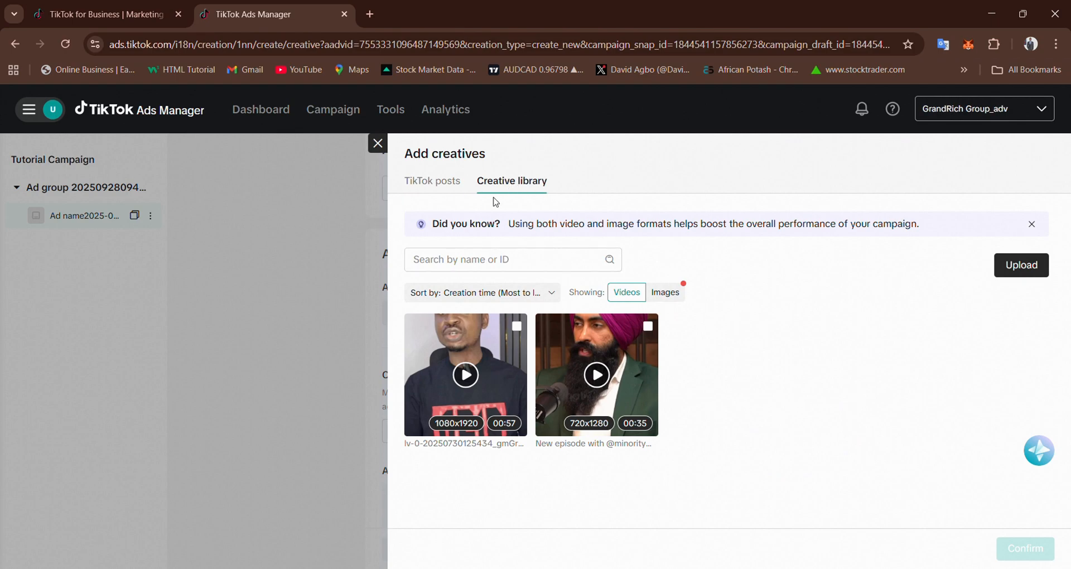
left_click(1011, 270)
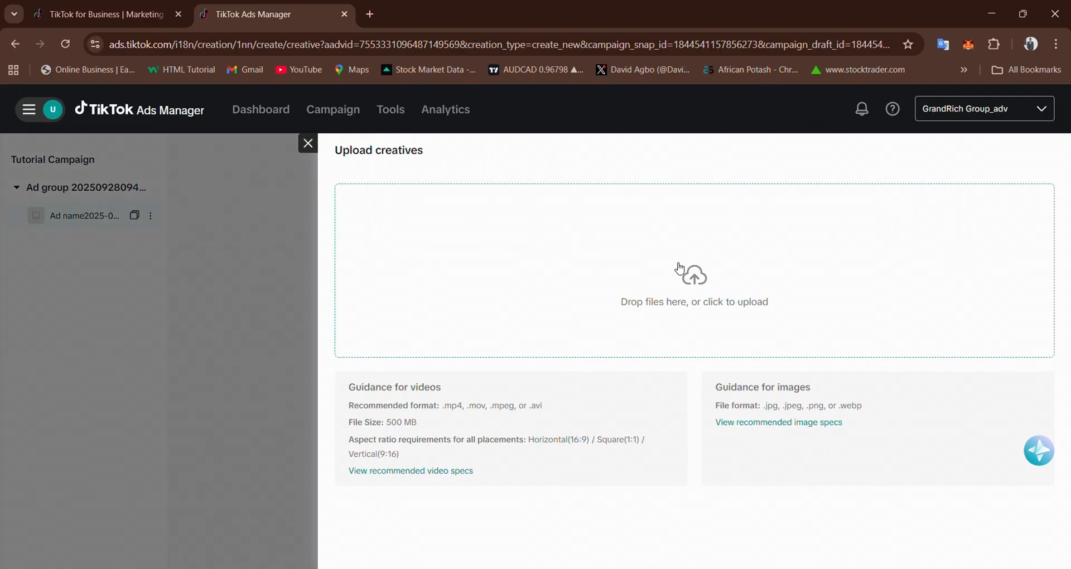
left_click(725, 310)
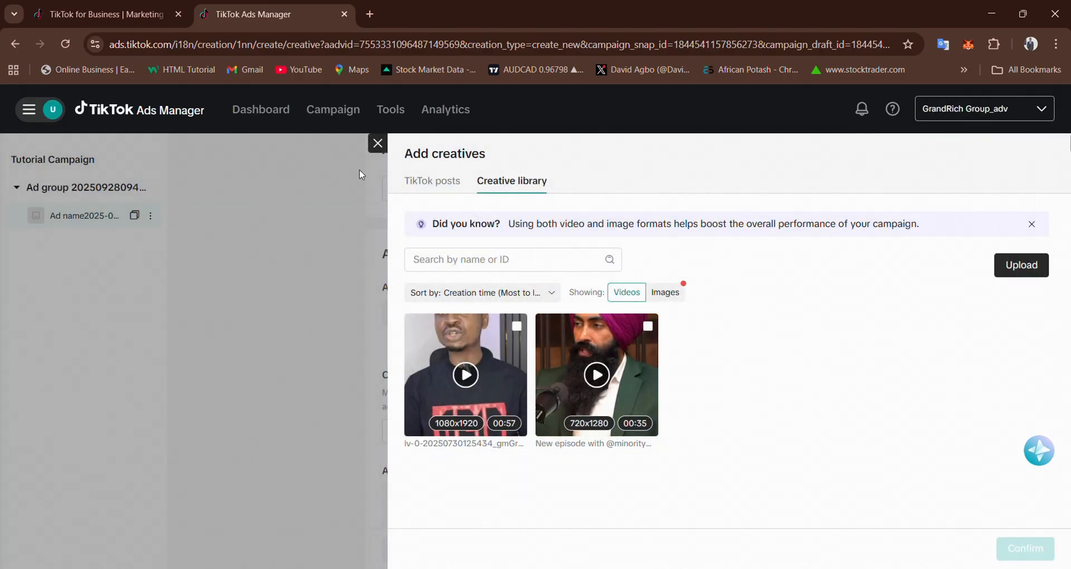
left_click(456, 347)
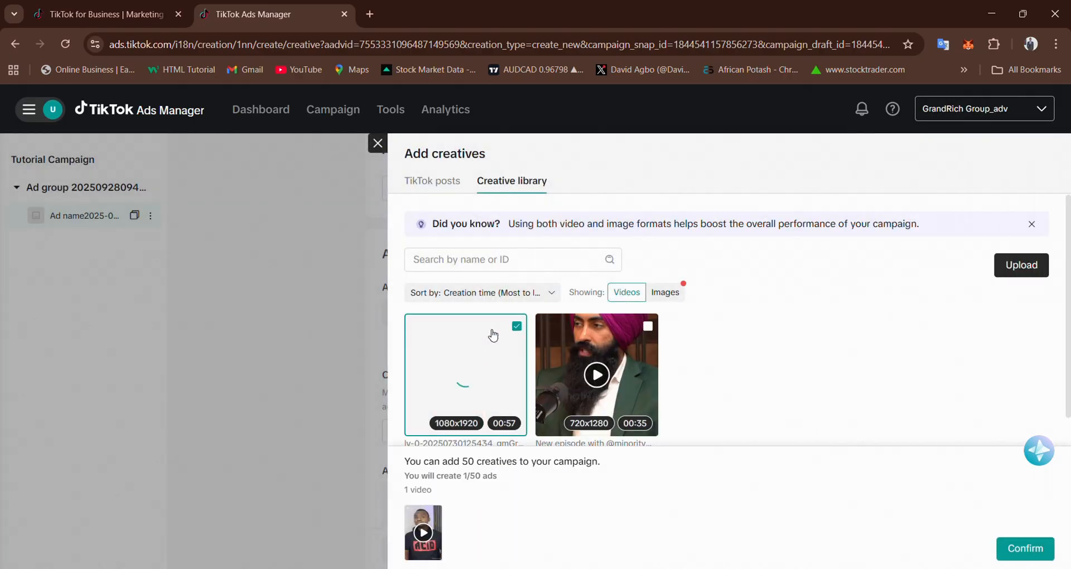
left_click(1020, 549)
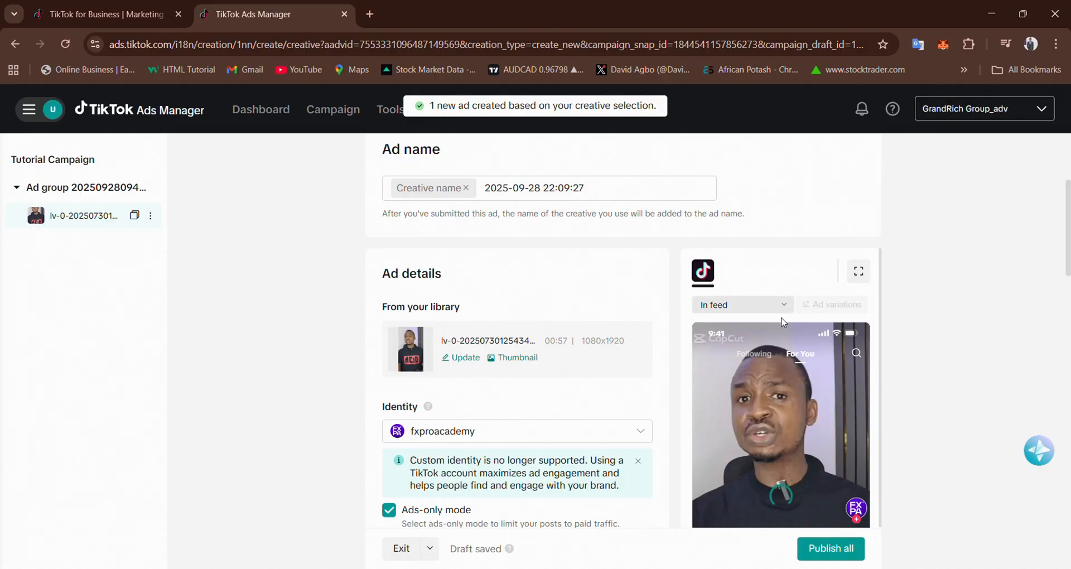
- Review the ad's preview, name and details, and check which TikTok accounts are offered as the ad's identity
scroll(782, 393, "down", 5)
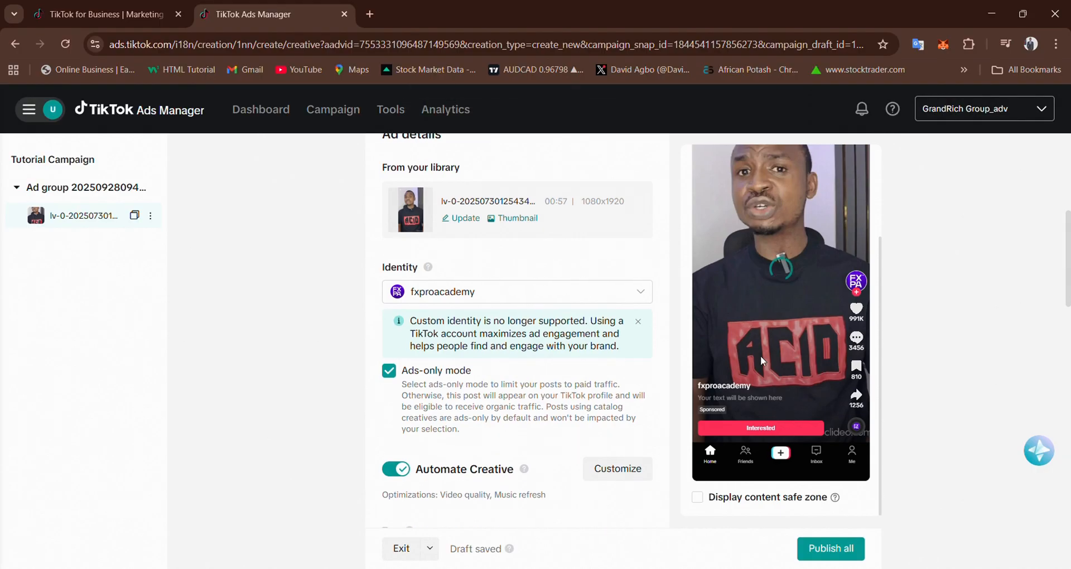
scroll(760, 355, "up", 2)
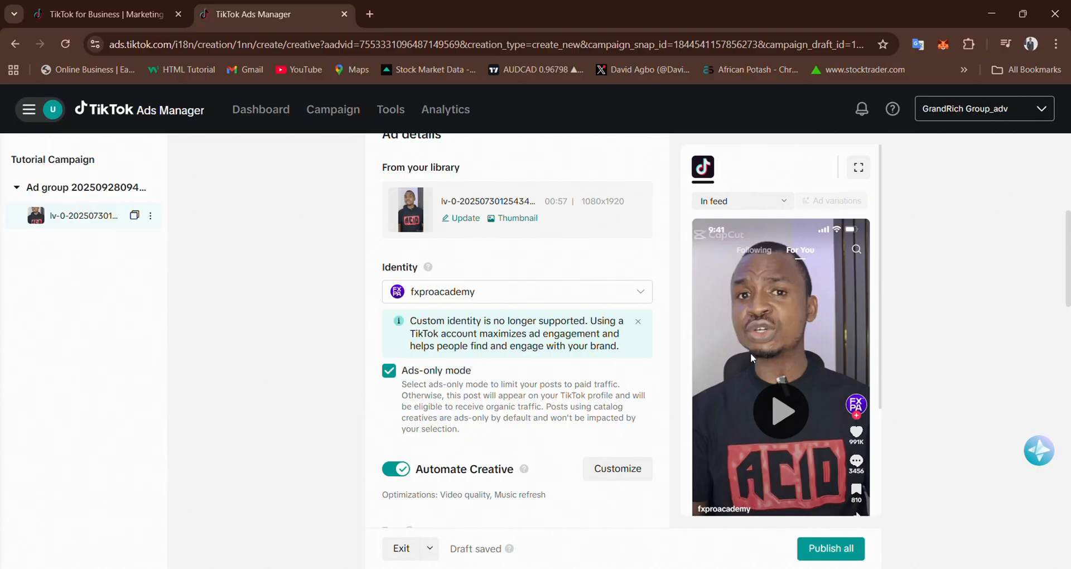
scroll(751, 353, "up", 4)
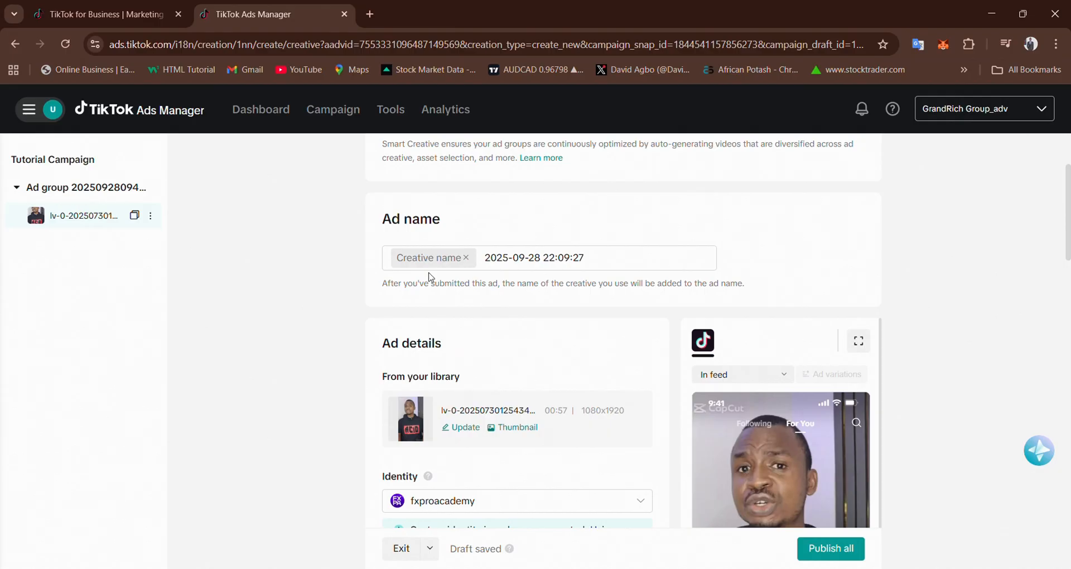
scroll(484, 335, "down", 4)
scroll(480, 350, "down", 3)
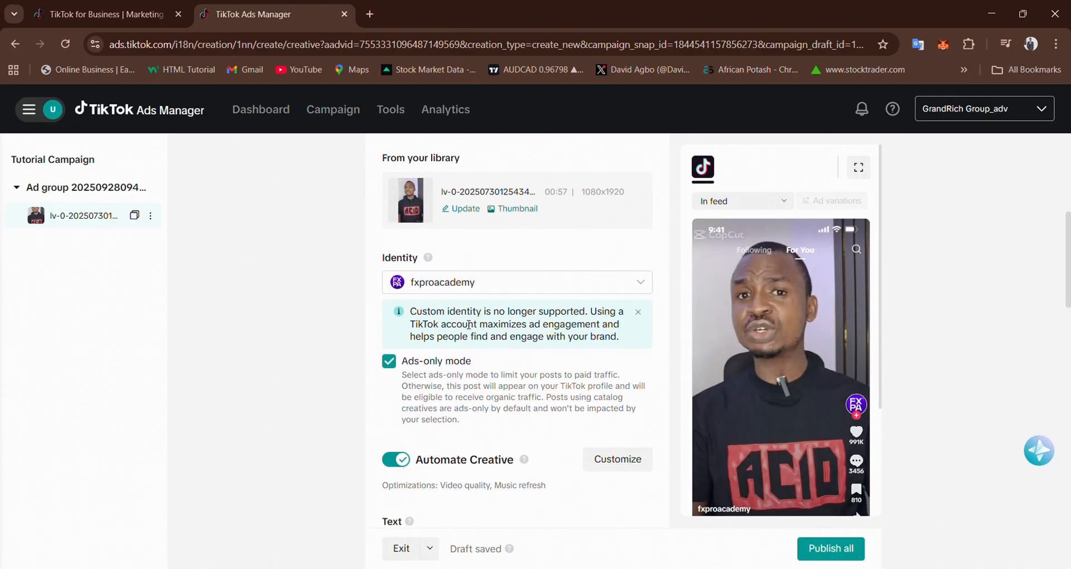
scroll(441, 290, "up", 3)
mouse_move(432, 270)
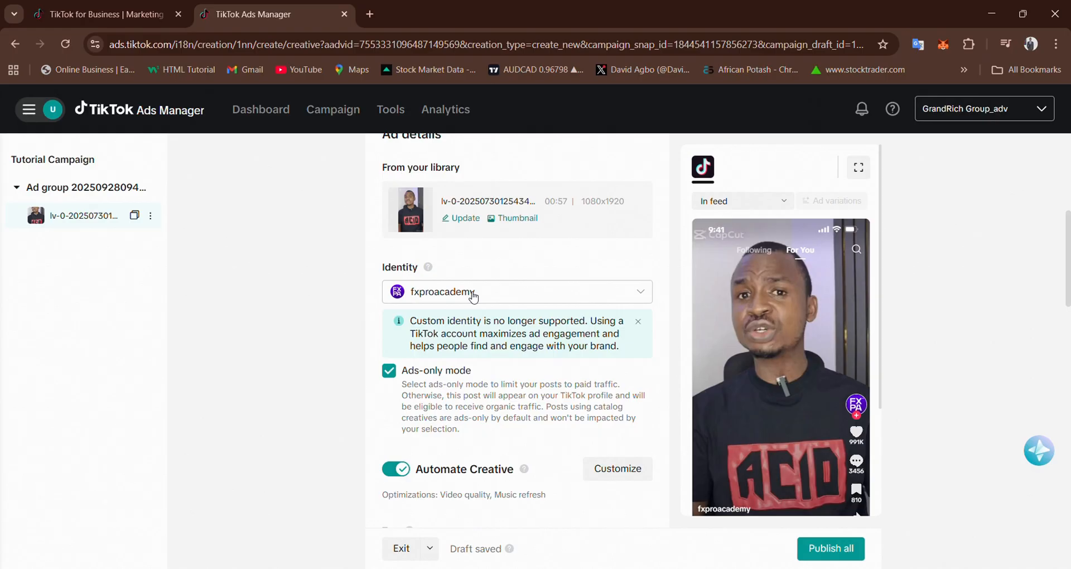
left_click(504, 299)
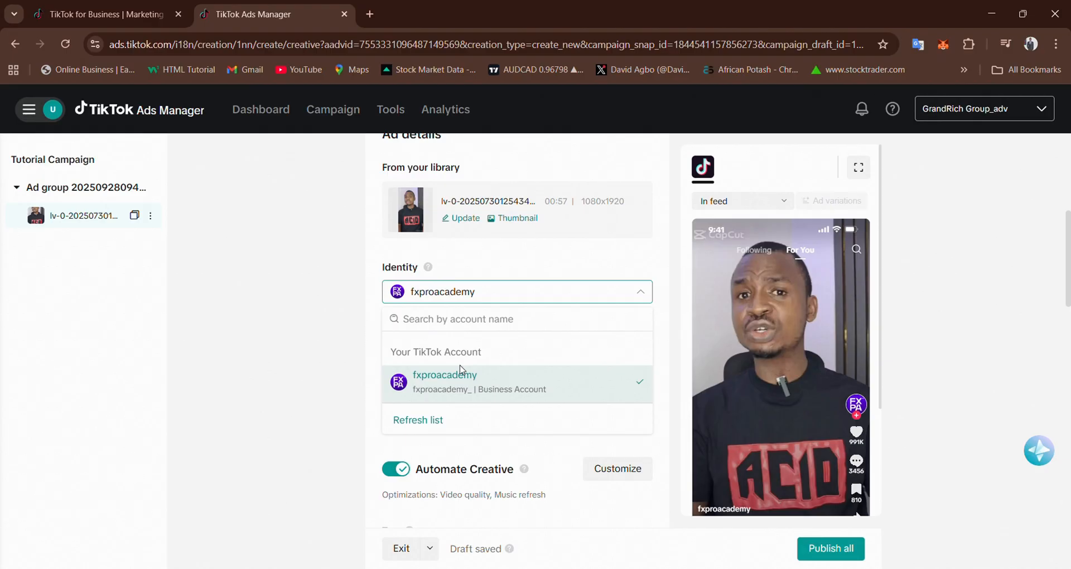
left_click(538, 292)
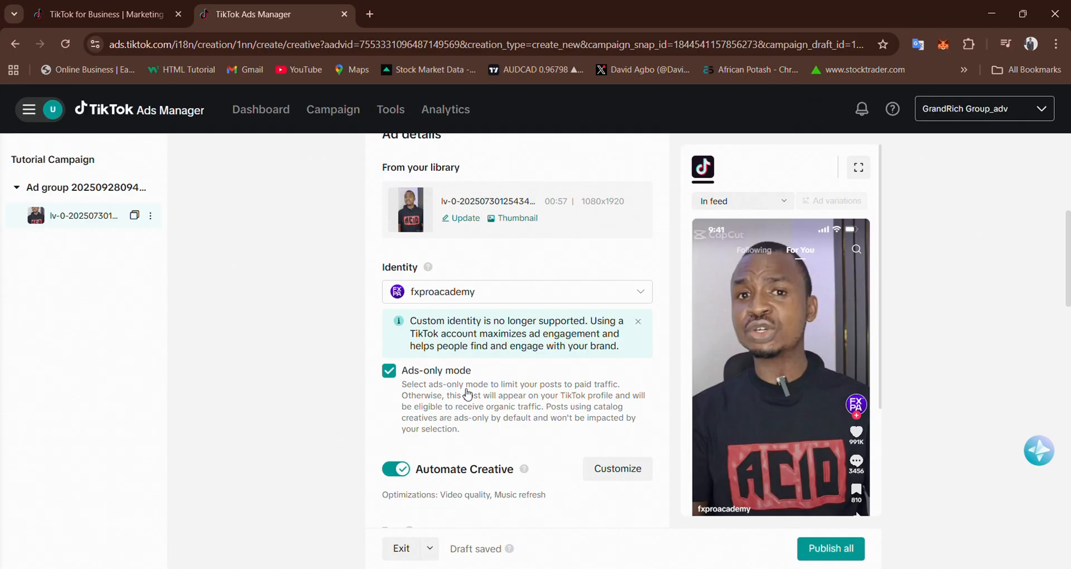
mouse_move(734, 330)
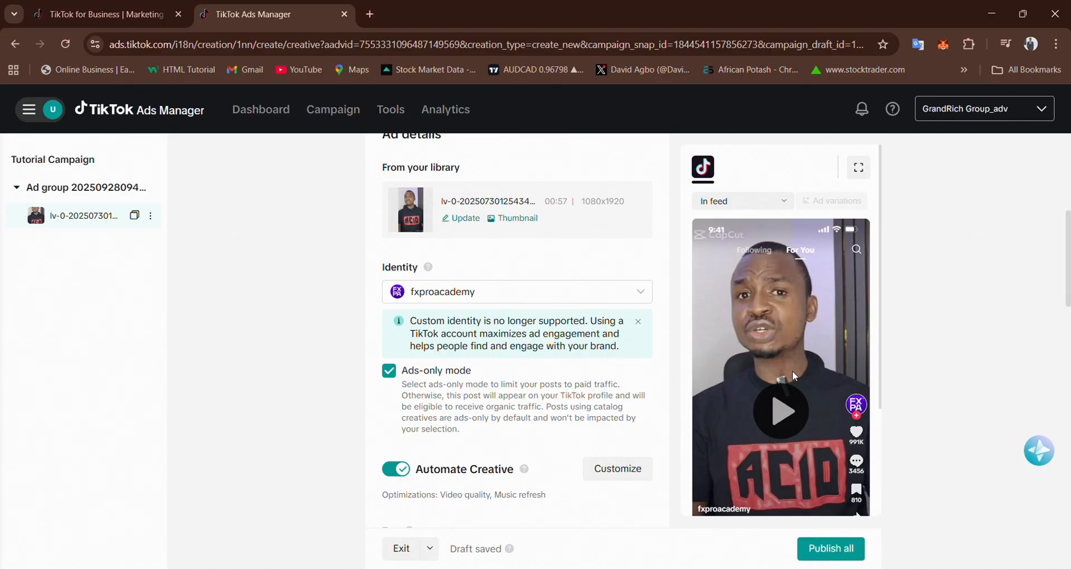
- Enter the ad text "We are into importation of products from China to Nigeria."
scroll(597, 386, "down", 3)
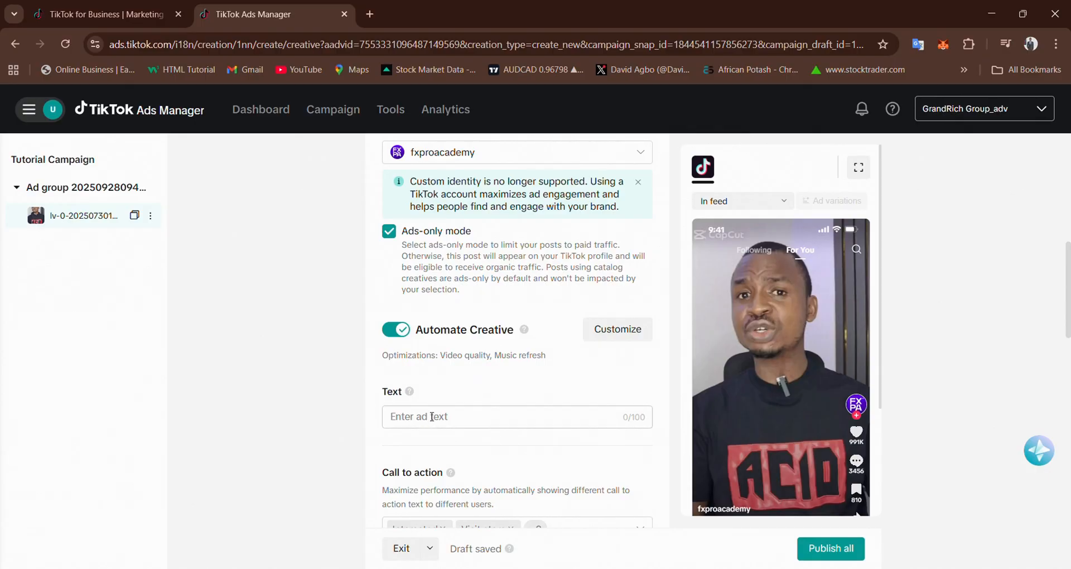
scroll(433, 419, "down", 1)
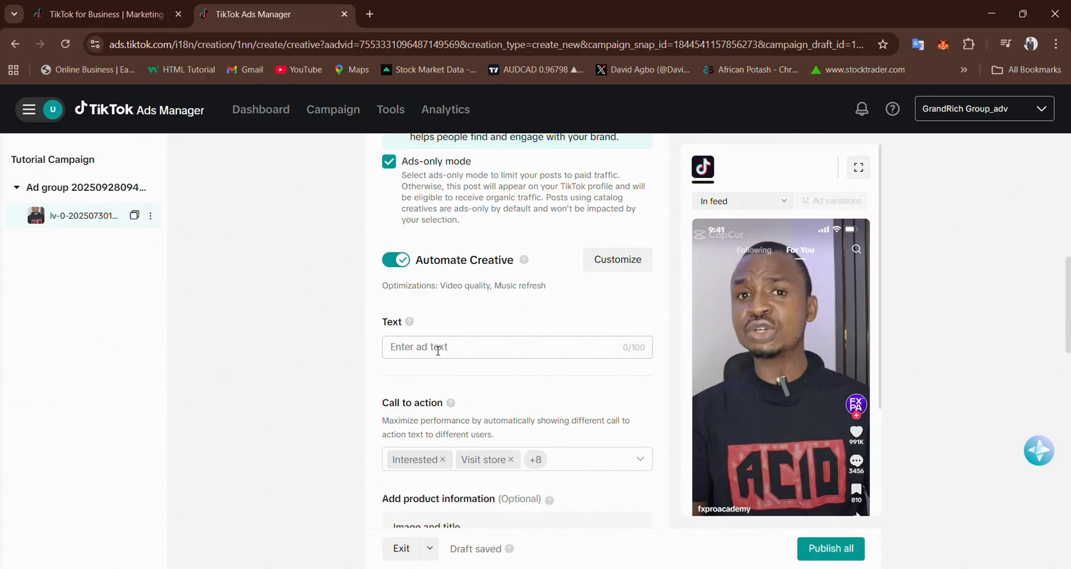
type("We are into importation of pr")
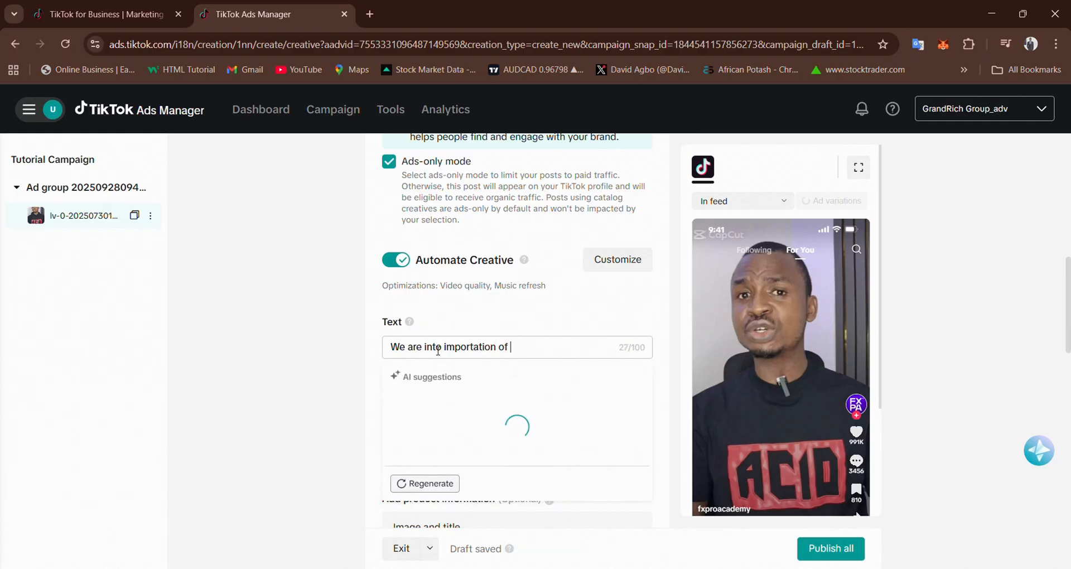
type("oduct")
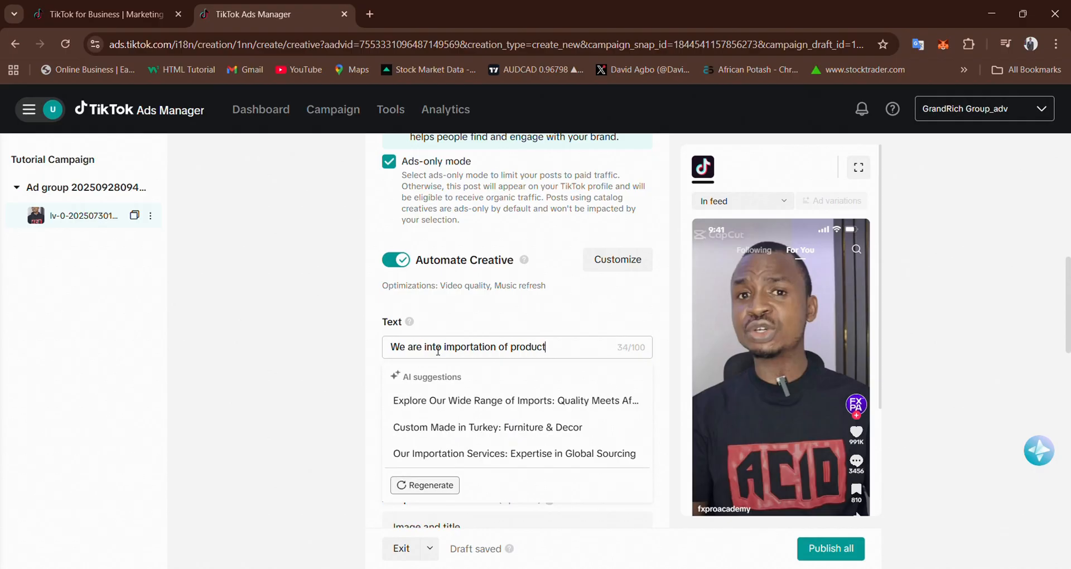
type("s from China to Nigeria")
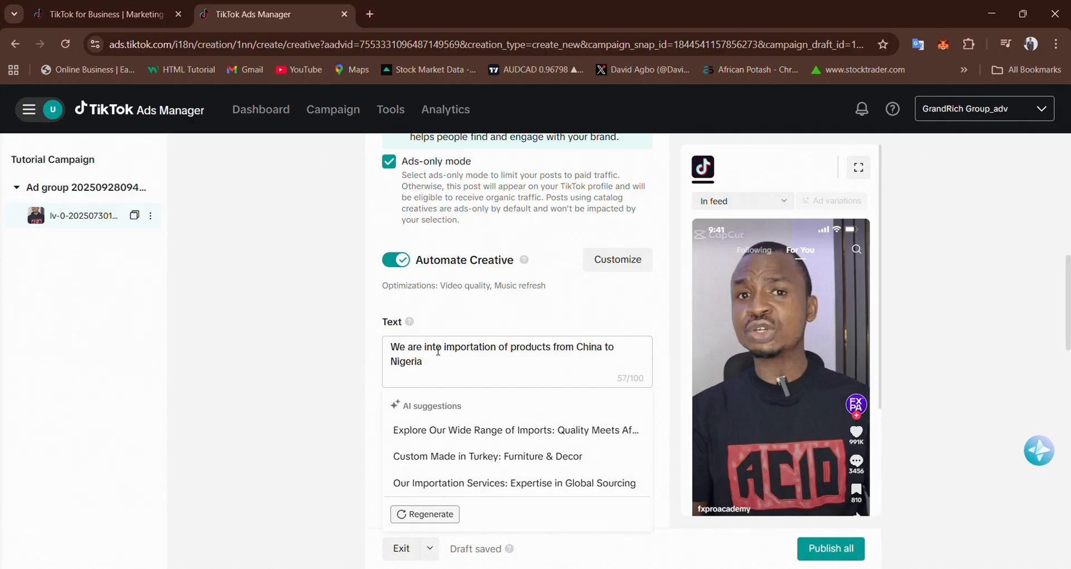
type(".")
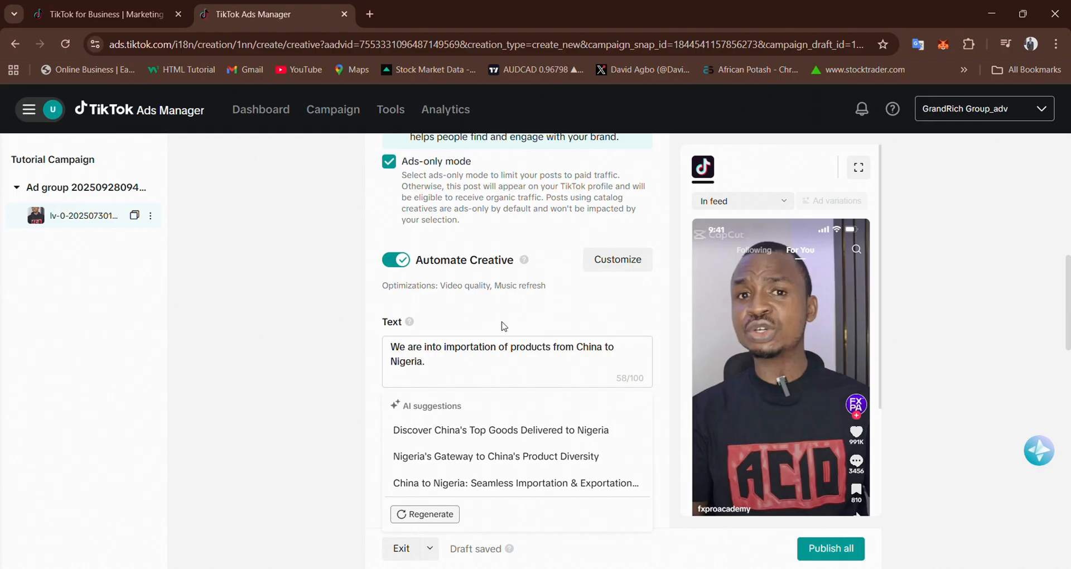
- Clear all preselected call-to-action options for the ad and choose only "Learn more"
scroll(502, 326, "down", 3)
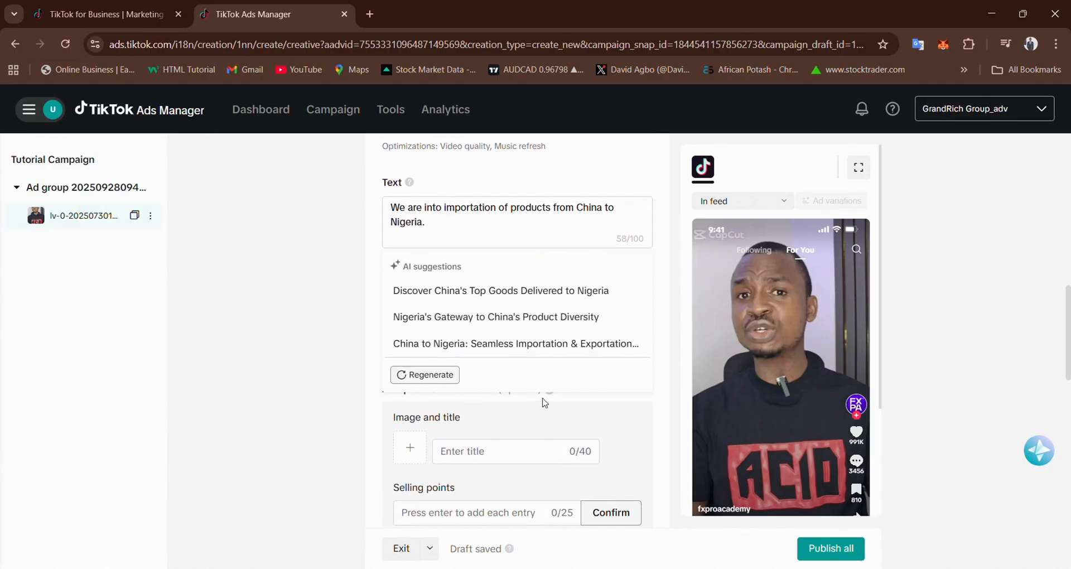
scroll(508, 424, "down", 5)
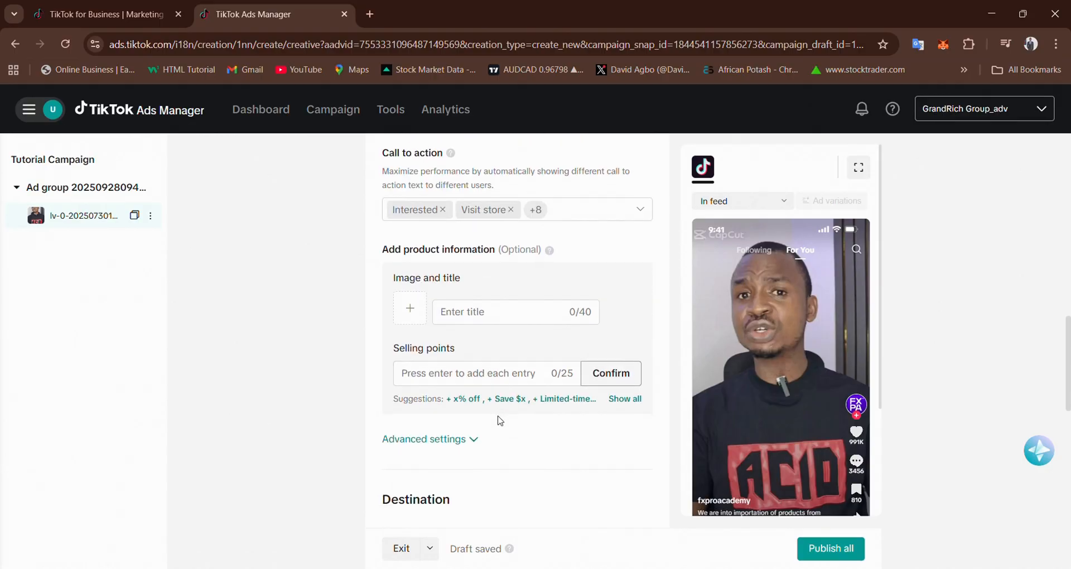
scroll(507, 383, "up", 2)
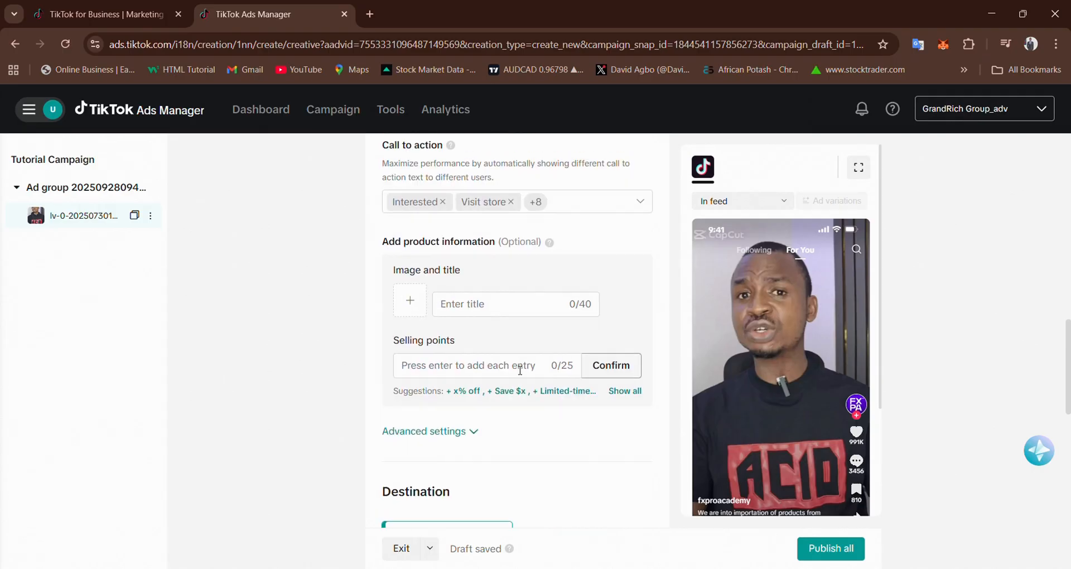
scroll(519, 335, "up", 1)
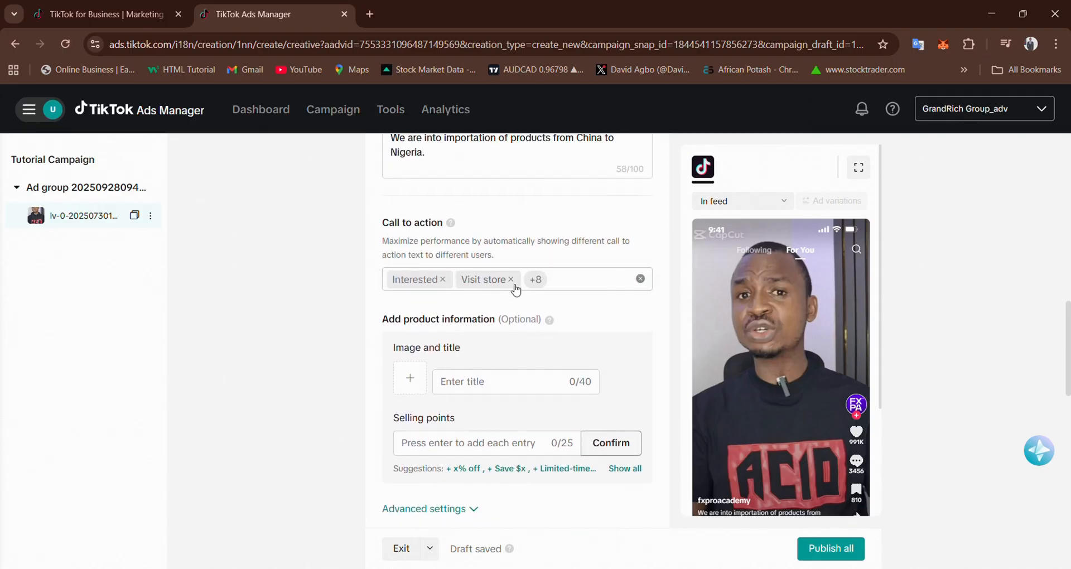
left_click(483, 285)
left_click(640, 279)
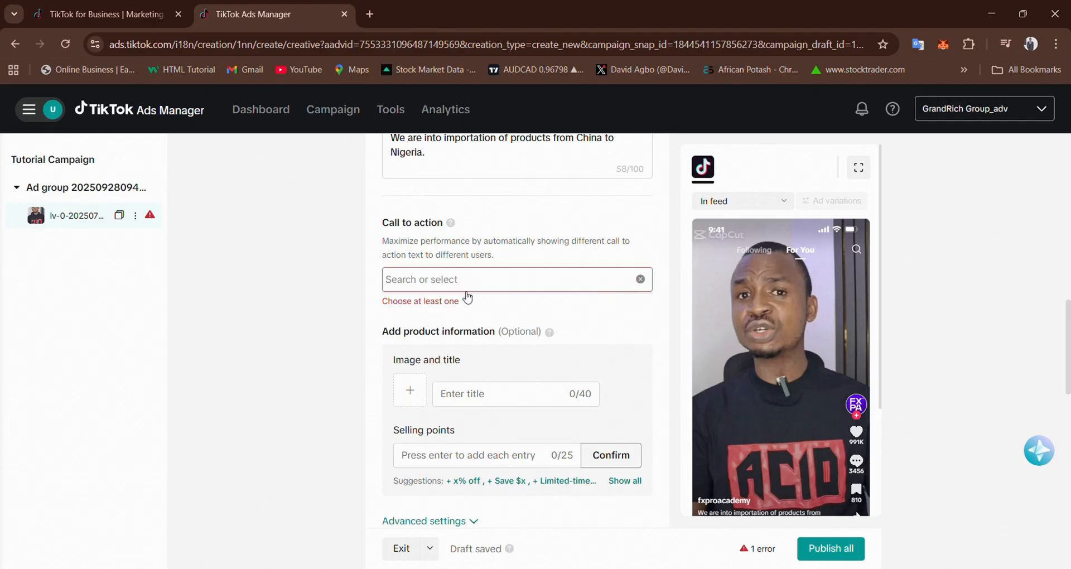
left_click(454, 280)
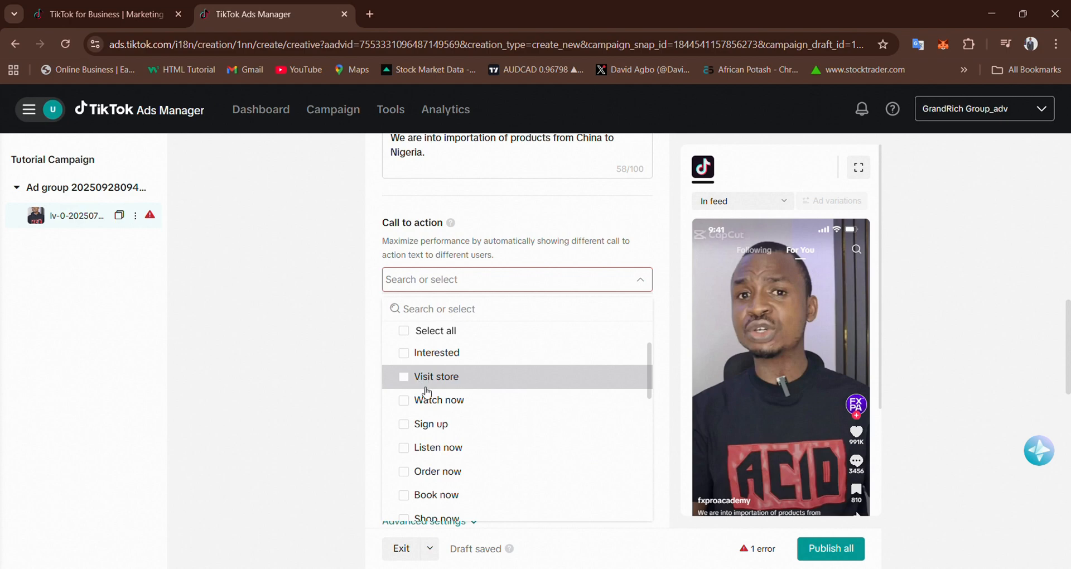
scroll(441, 430, "down", 1)
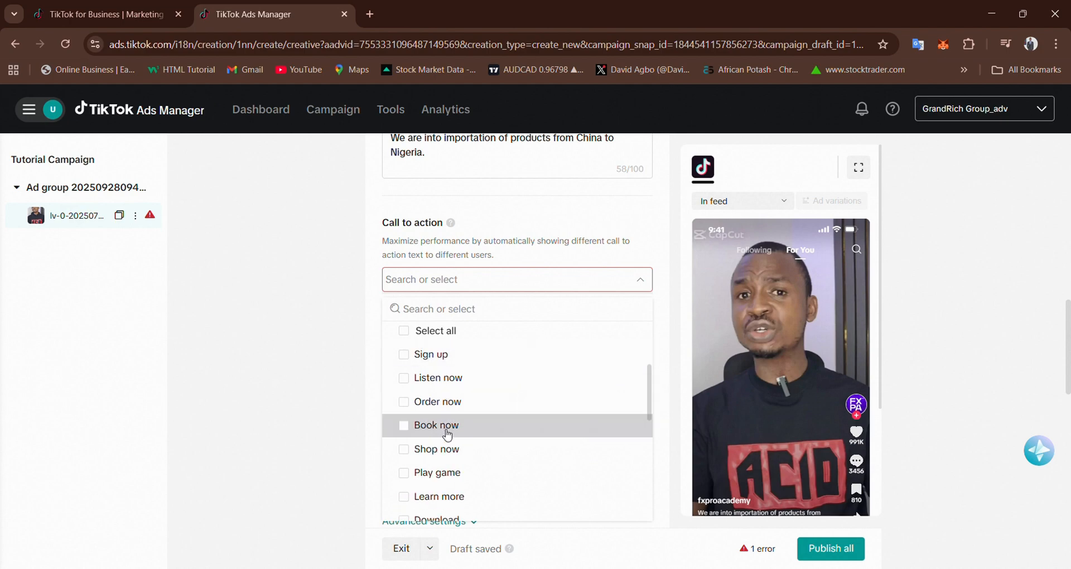
left_click(449, 498)
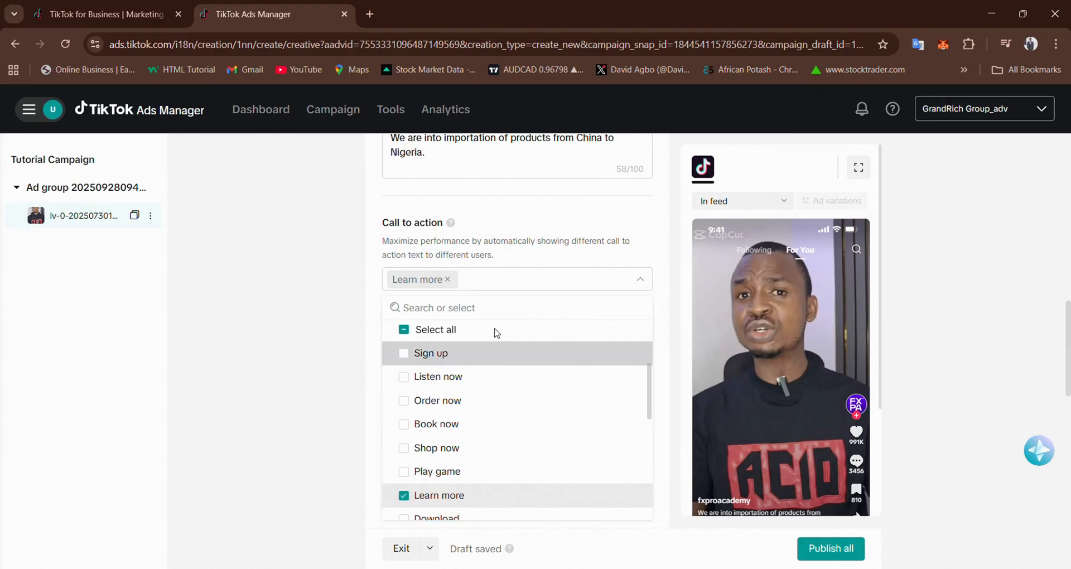
left_click(518, 263)
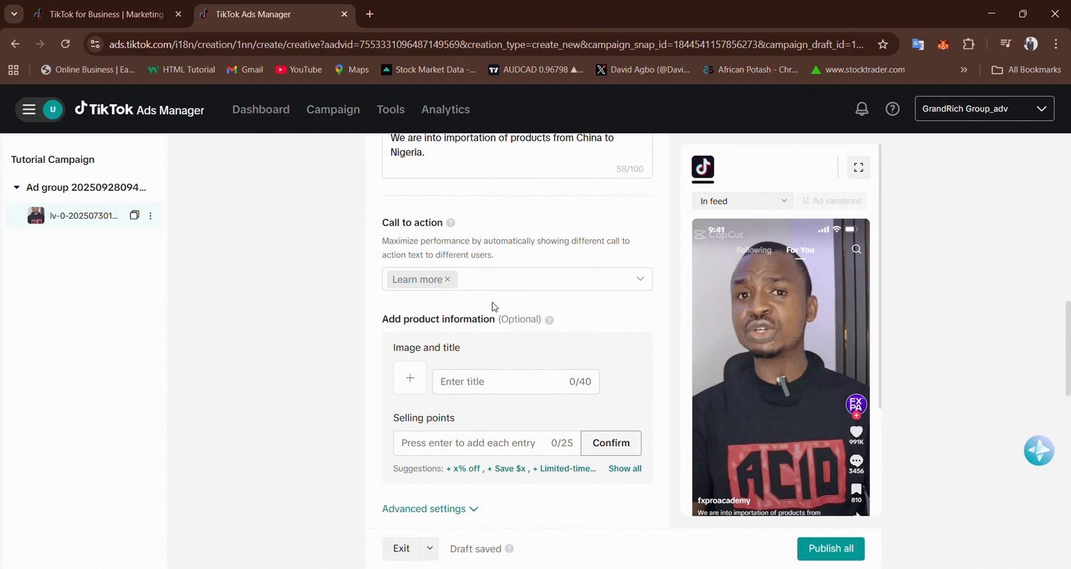
- Review the product information and destination settings, and open asiangloba.com/bags-importation/ in a new browser tab
scroll(484, 315, "down", 3)
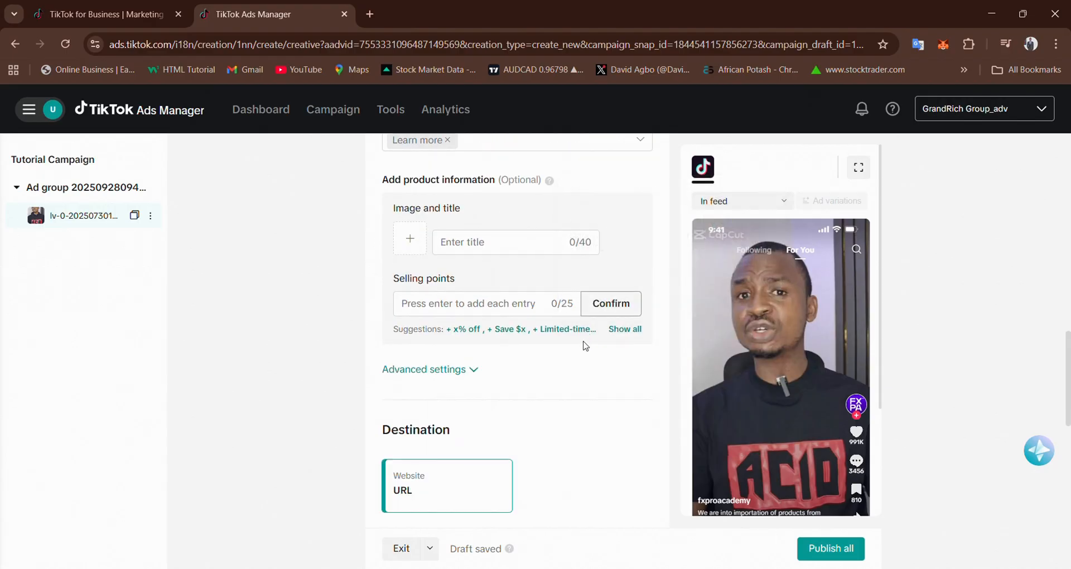
scroll(530, 368, "down", 1)
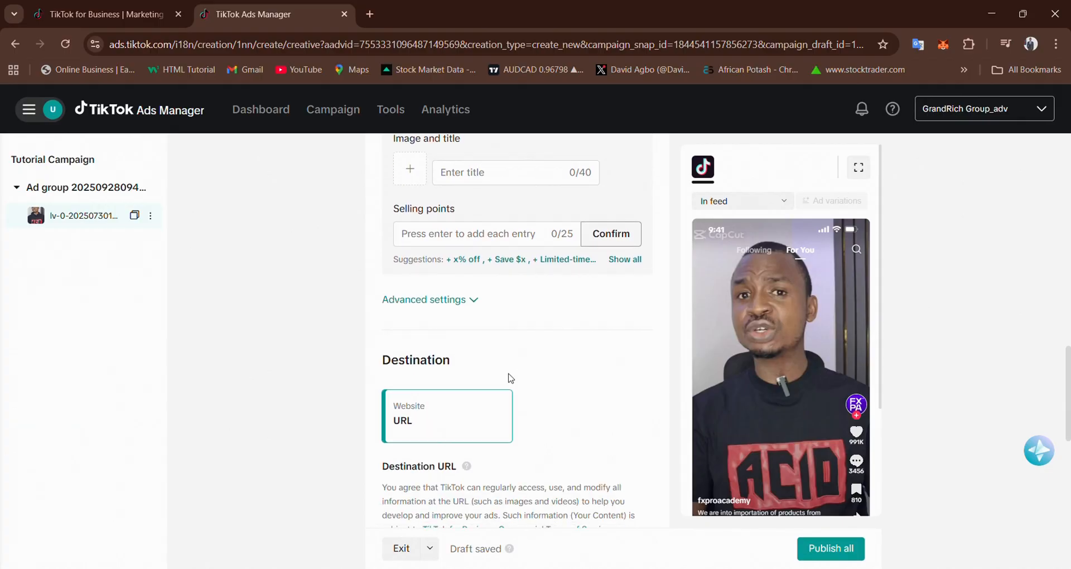
scroll(495, 363, "up", 2)
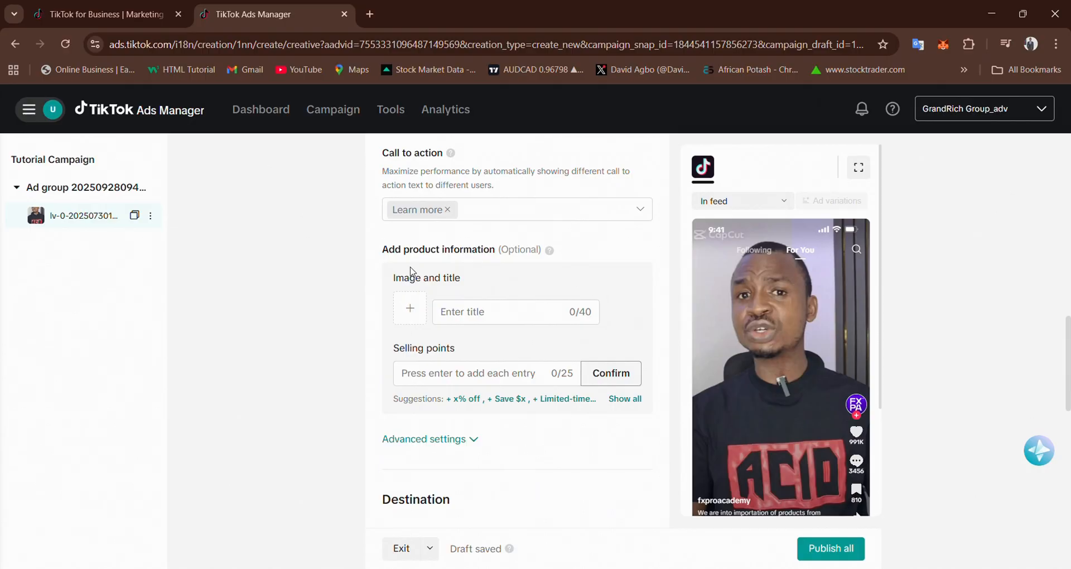
scroll(494, 424, "down", 4)
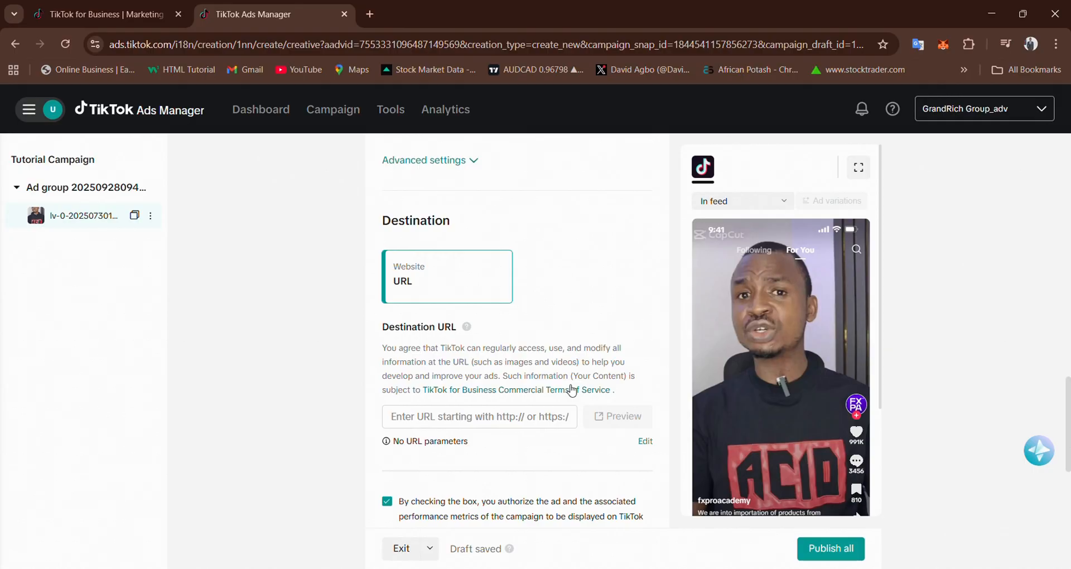
left_click(369, 14)
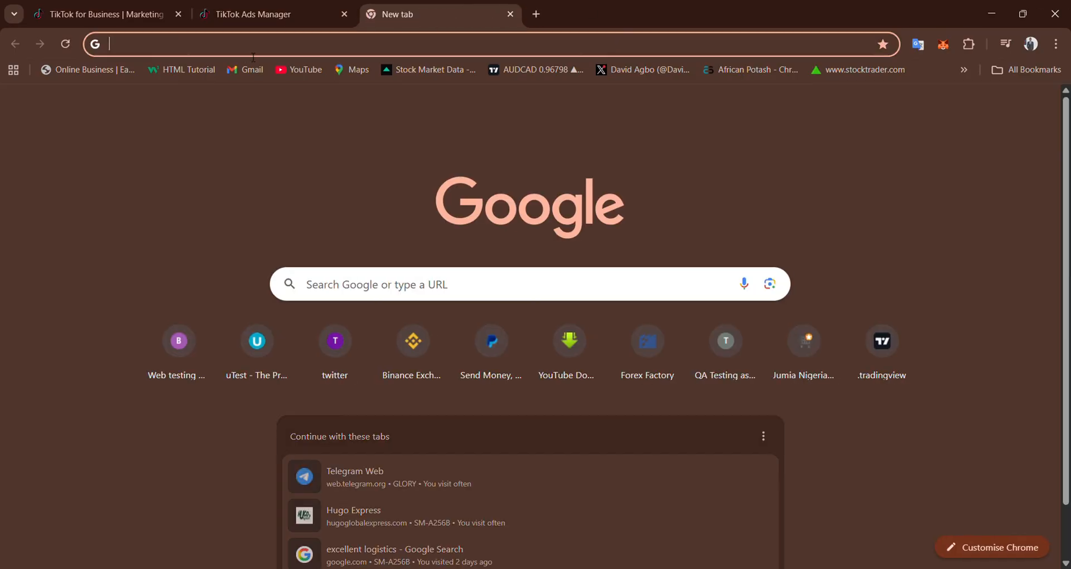
type("as")
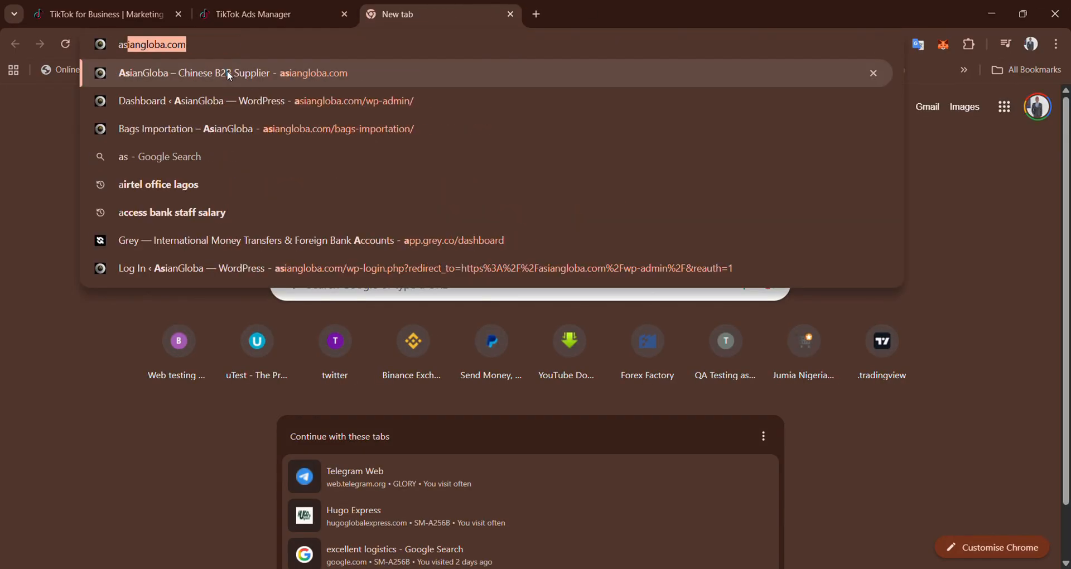
left_click(326, 127)
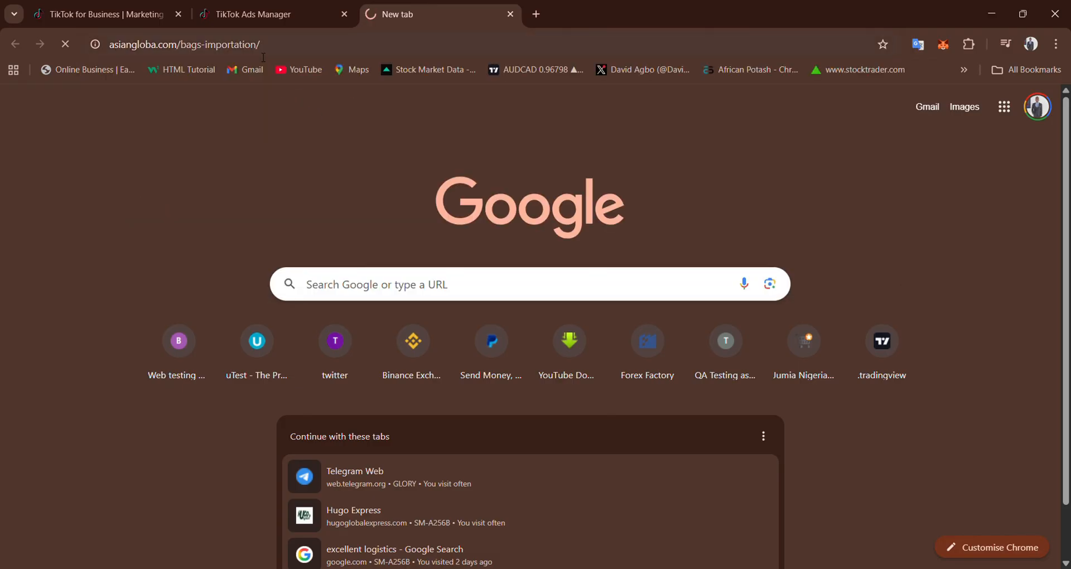
left_click(263, 44)
left_click_drag(222, 44, 118, 45)
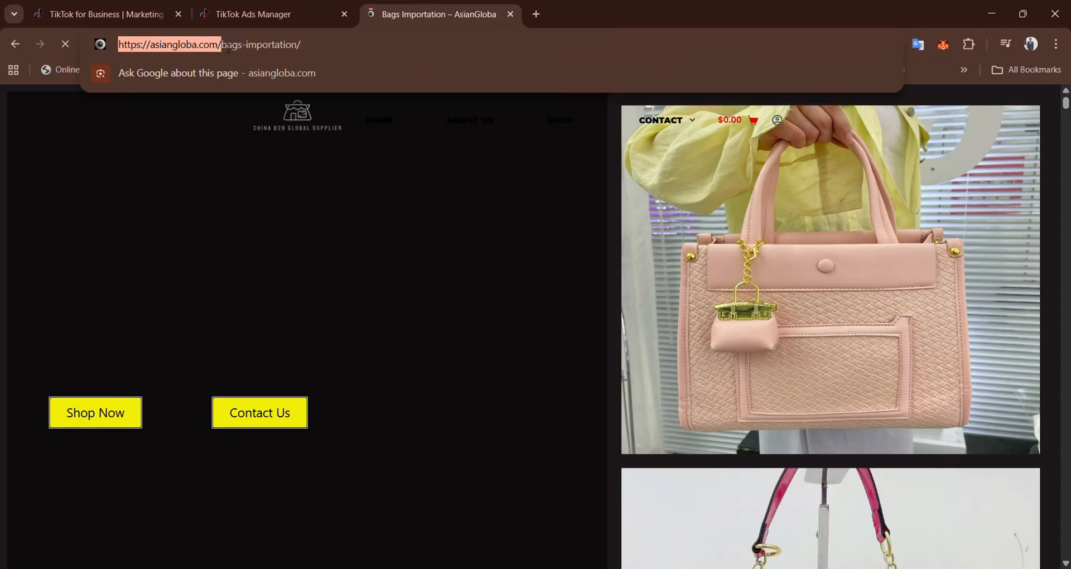
left_click(300, 46)
triple_click(300, 46)
key("ctrl+c")
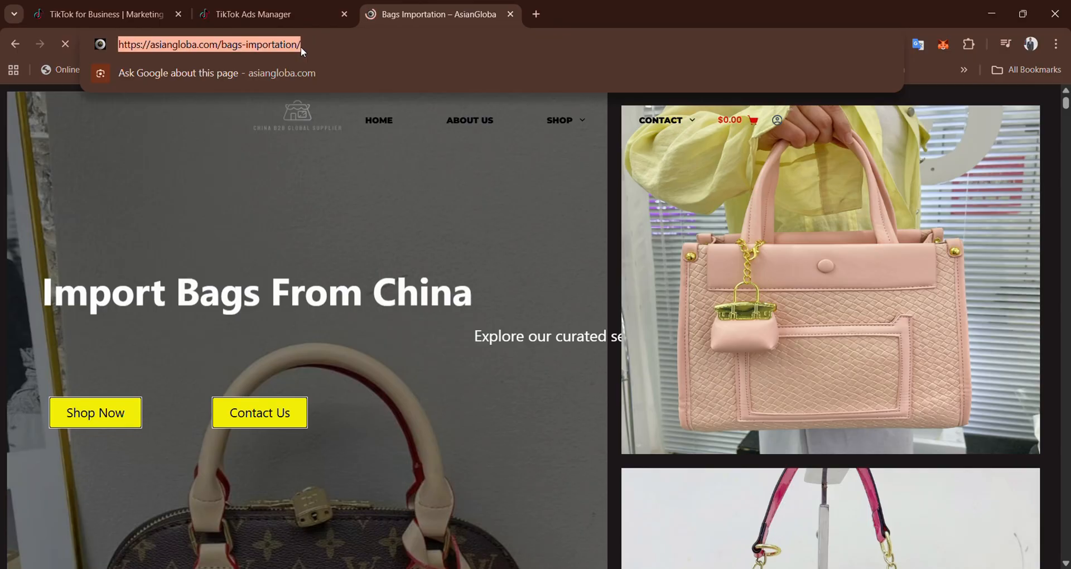
left_click(251, 14)
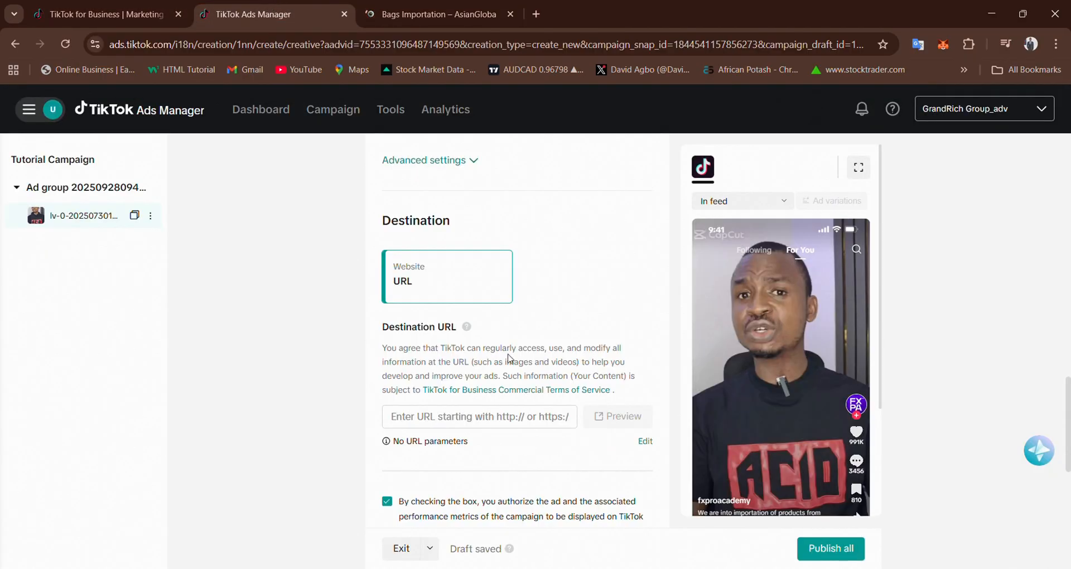
scroll(509, 358, "down", 3)
mouse_move(449, 306)
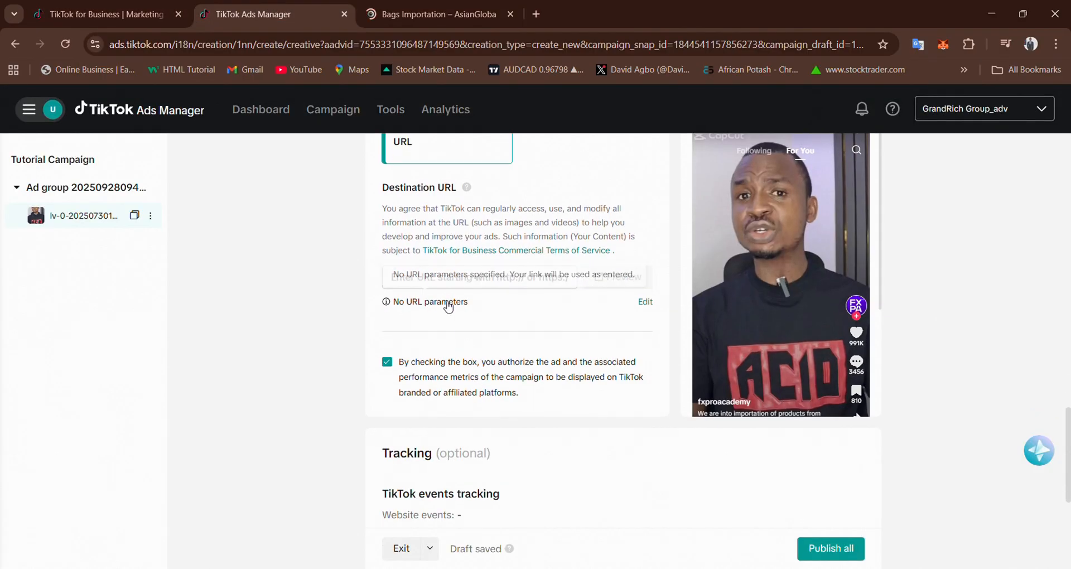
left_click(489, 285)
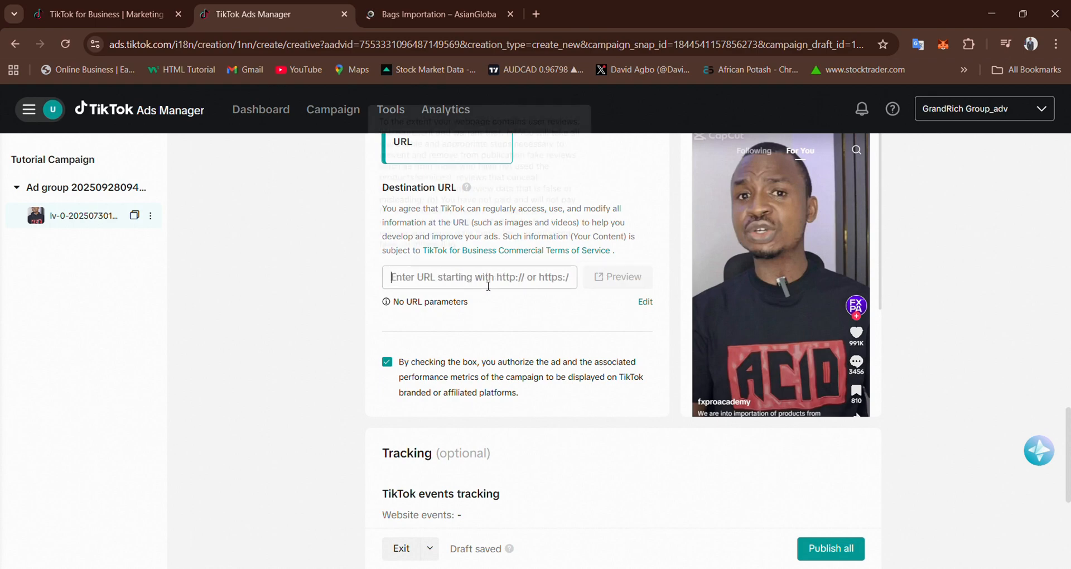
key("ctrl+v")
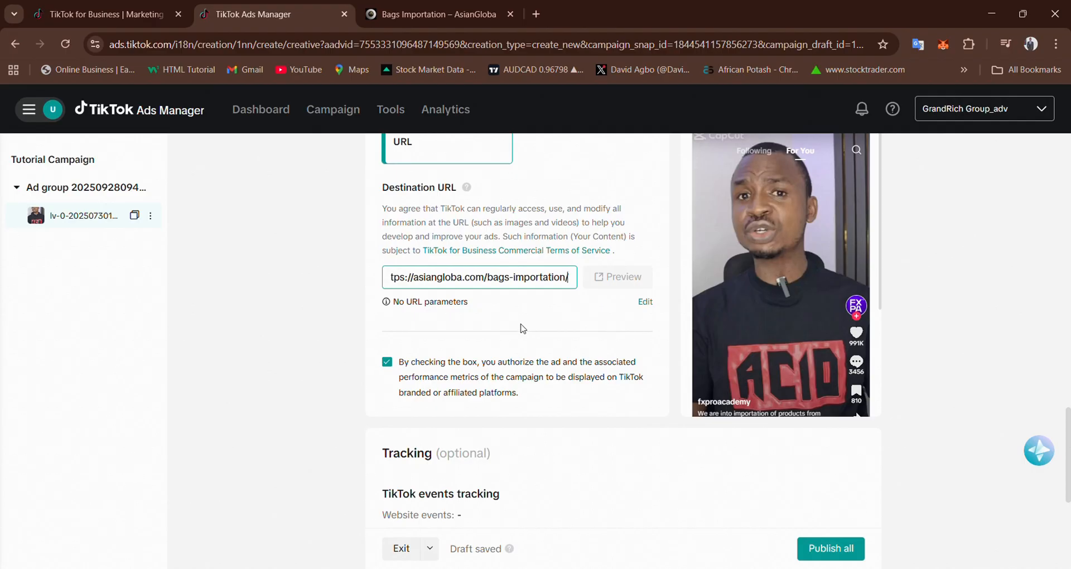
- Review the ad's optional tracking settings, then check the whole ad form from its name and identity to its text and call to action
scroll(522, 335, "down", 3)
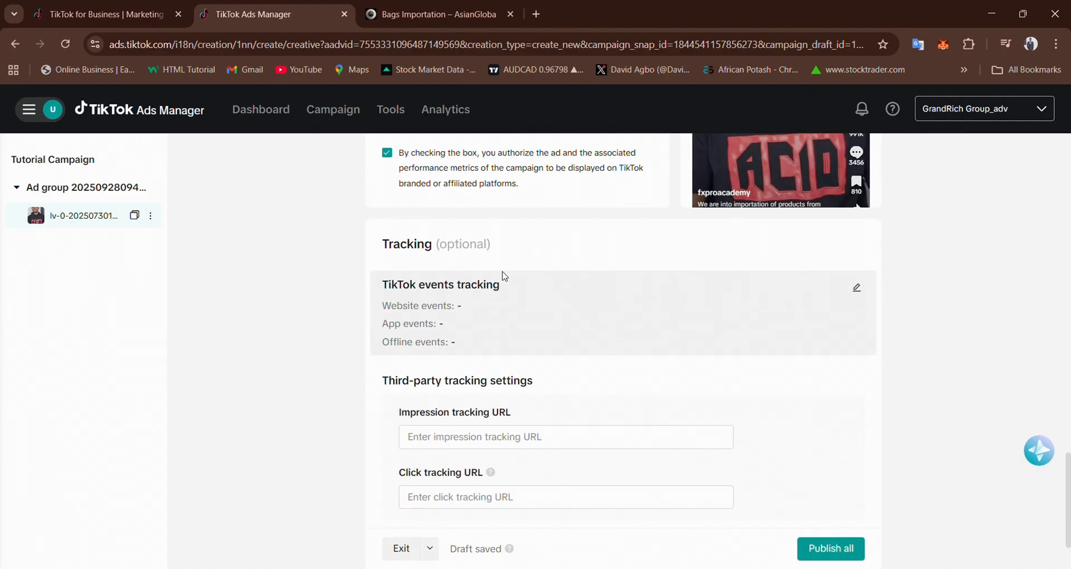
scroll(521, 327, "down", 1)
scroll(521, 327, "down", 1)
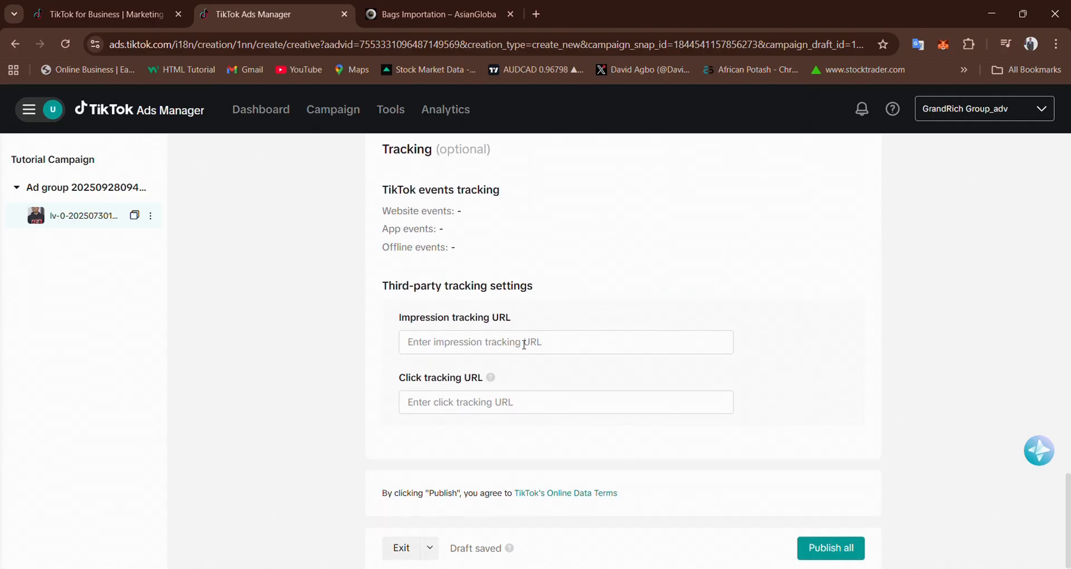
scroll(524, 344, "up", 10)
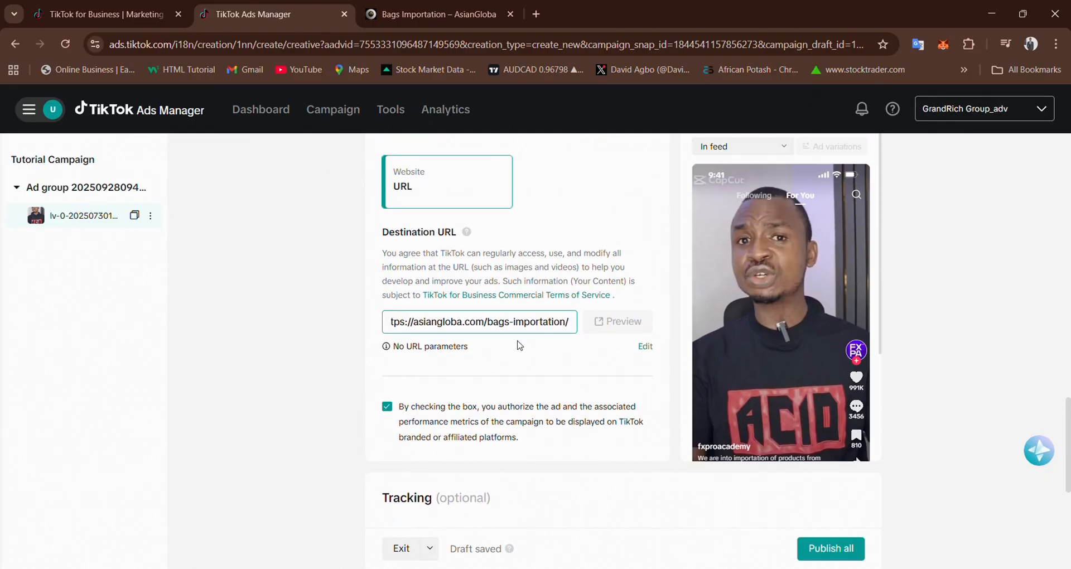
scroll(519, 344, "up", 2)
scroll(495, 298, "up", 5)
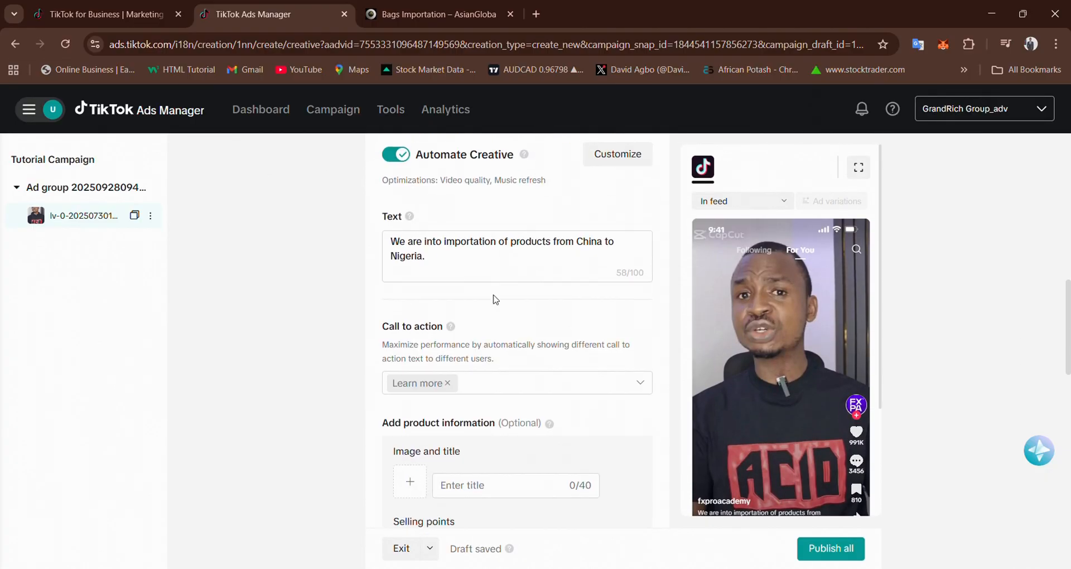
scroll(495, 299, "up", 8)
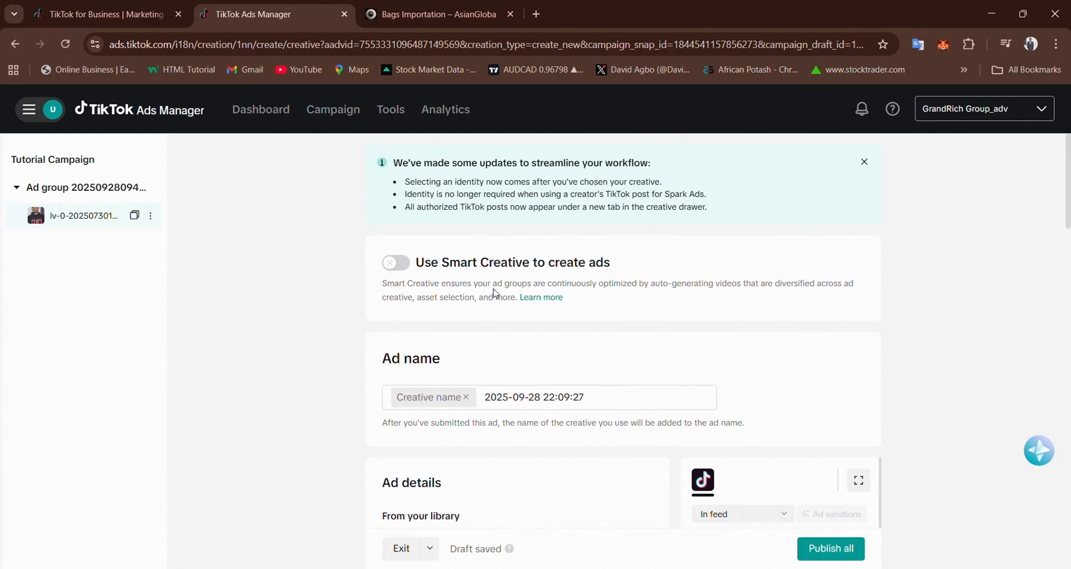
scroll(484, 346, "down", 8)
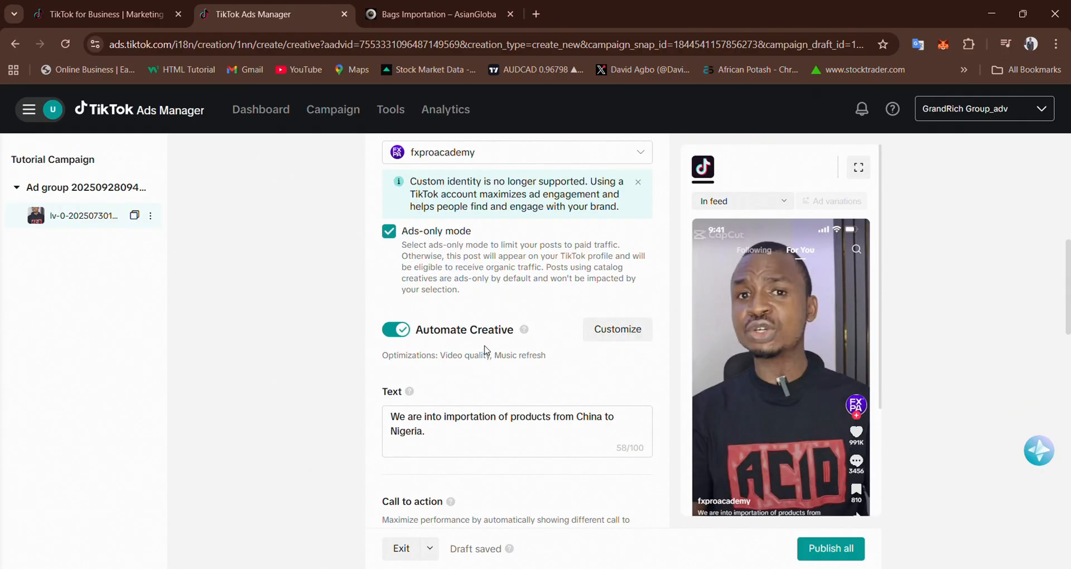